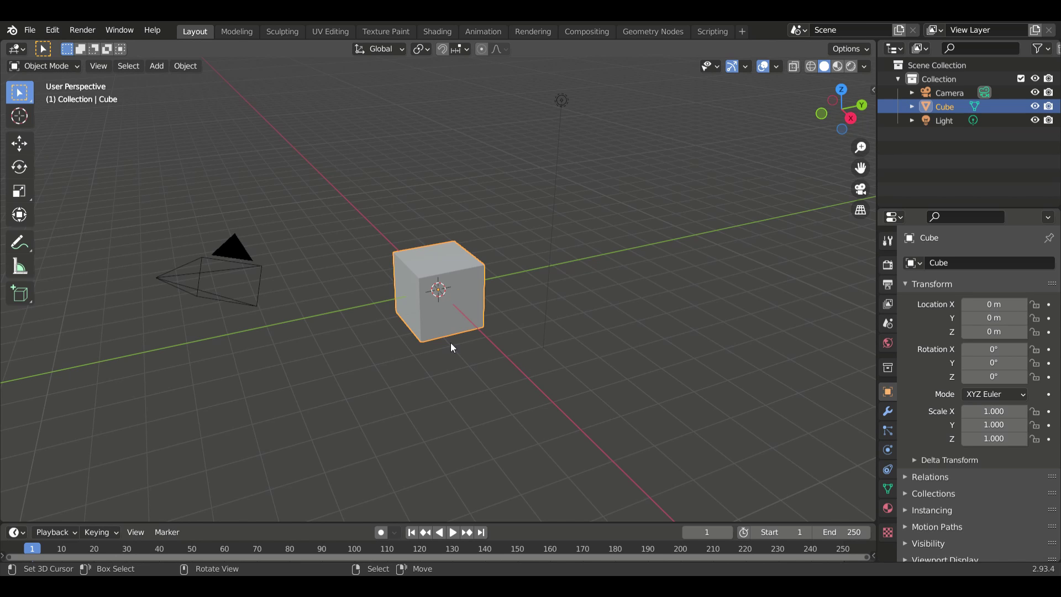
Step: Delete the default camera and light, leaving only the cube
key(Delete)
Step: In front view, move the cube vertically and squash it along Z into a thin slab
key(KP_1)
key(g)
key(z)
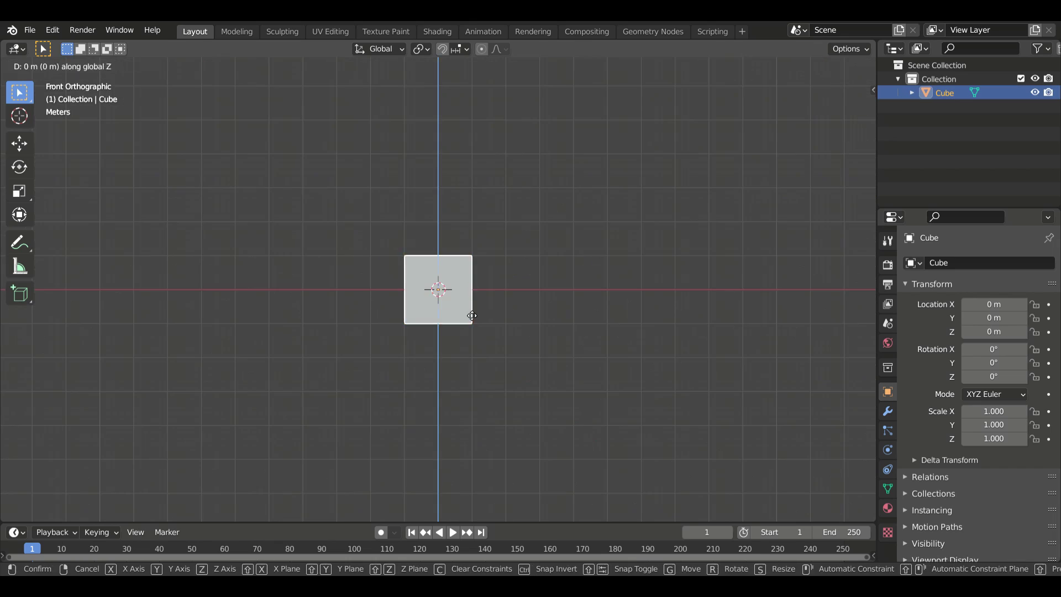
click(472, 315)
middle_drag(472, 315, 439, 336)
key(s)
key(z)
click(441, 247)
Step: Lower the slab and enlarge it with Shift+Z into a 15.106 by 20.789 plate
key(KP_1)
key(g)
key(z)
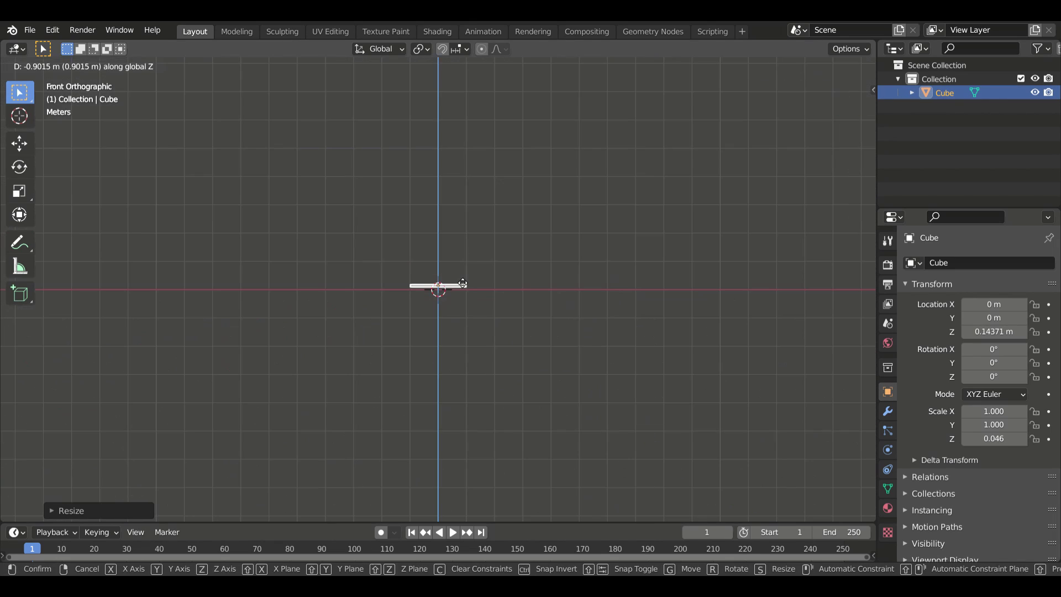
click(514, 332)
mouse_move(514, 332)
middle_down()
mouse_move(626, 386)
mouse_move(627, 423)
mouse_move(586, 423)
middle_up()
key(s)
key(shift+z)
click(771, 436)
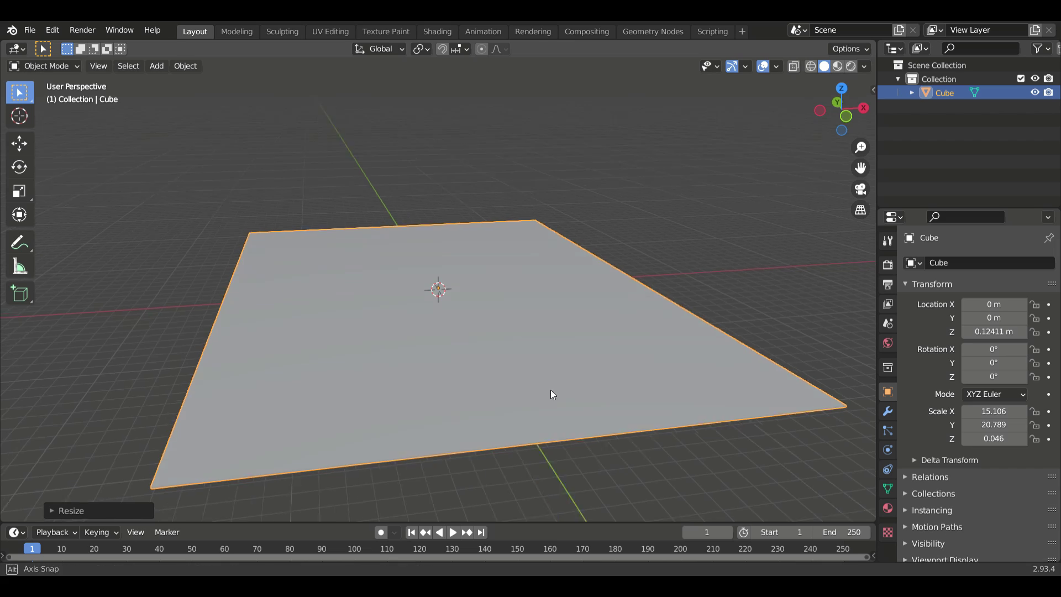
Step: Add a second cube to the scene via Shift+A > Mesh > Cube
key(shift+a)
click(621, 294)
click(467, 49)
middle_drag(459, 249, 507, 362)
click(185, 66)
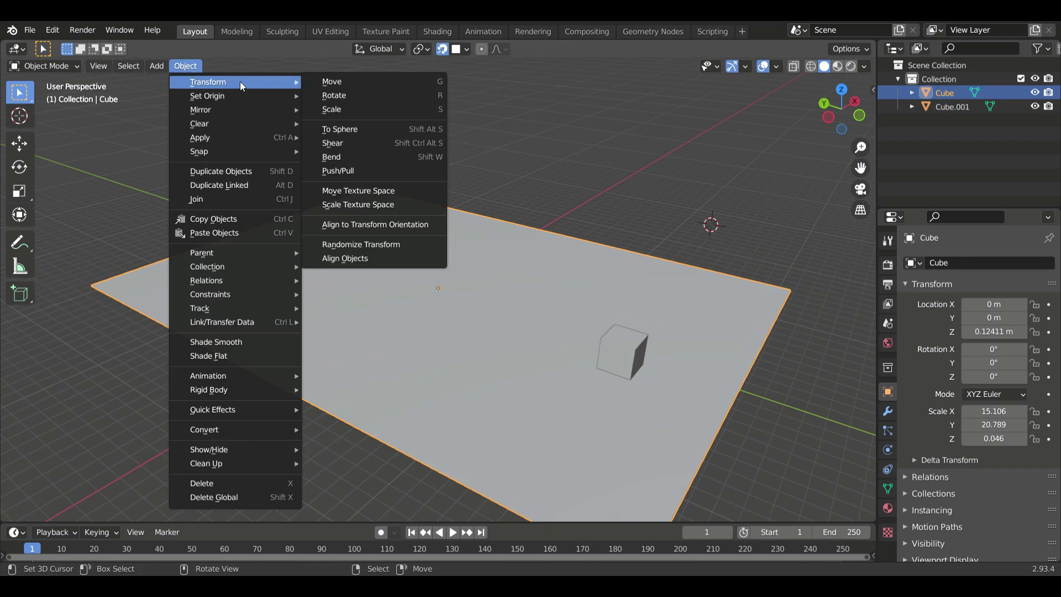
Step: Scale the new cube's footprint with Shift+Z, first to 3.855, then to 9.154
click(555, 318)
middle_drag(556, 317, 605, 367)
key(s)
key(shift+z)
click(522, 395)
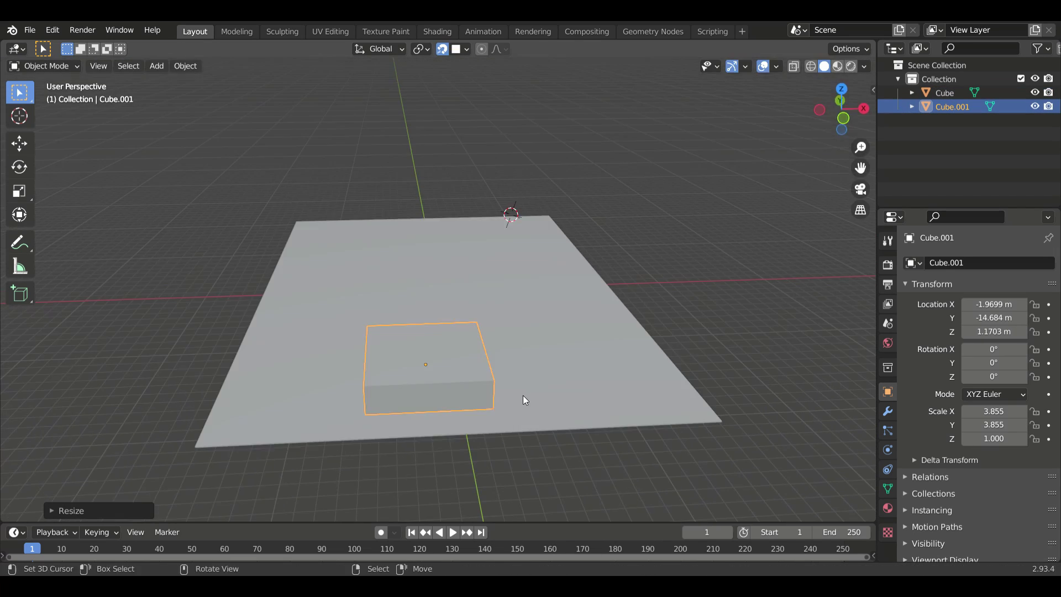
key(s)
key(shift+z)
click(738, 412)
Step: In Edit Mode, push one side face out along X to widen the box
key(g)
key(y)
key(Tab)
click(480, 373)
key(g)
key(x)
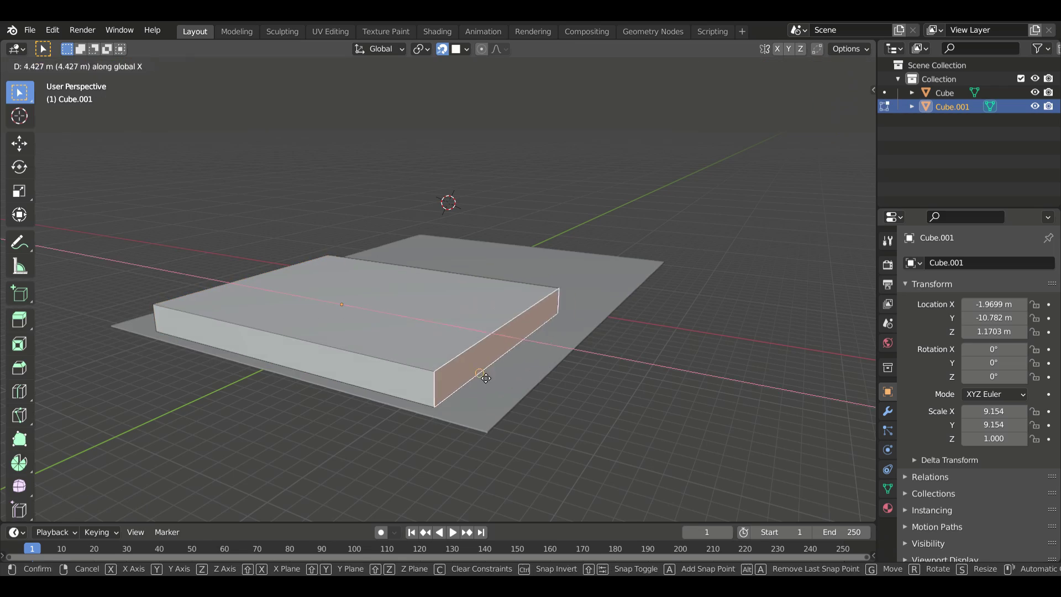
middle_drag(485, 378, 563, 358)
click(486, 276)
Step: Raise the box's top face vertically to make it taller
key(g)
key(z)
click(525, 306)
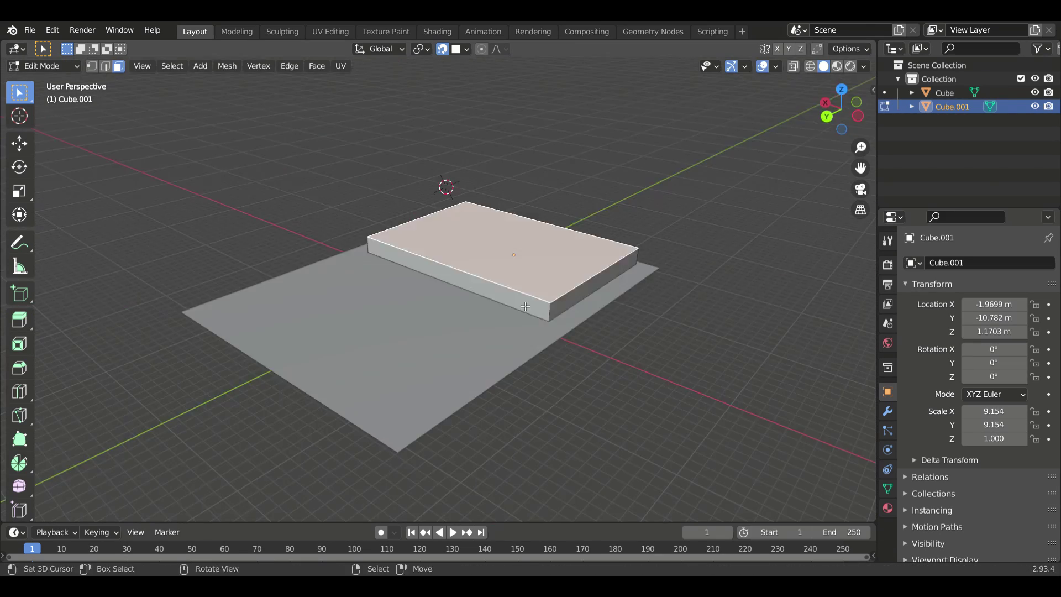
key(g)
key(z)
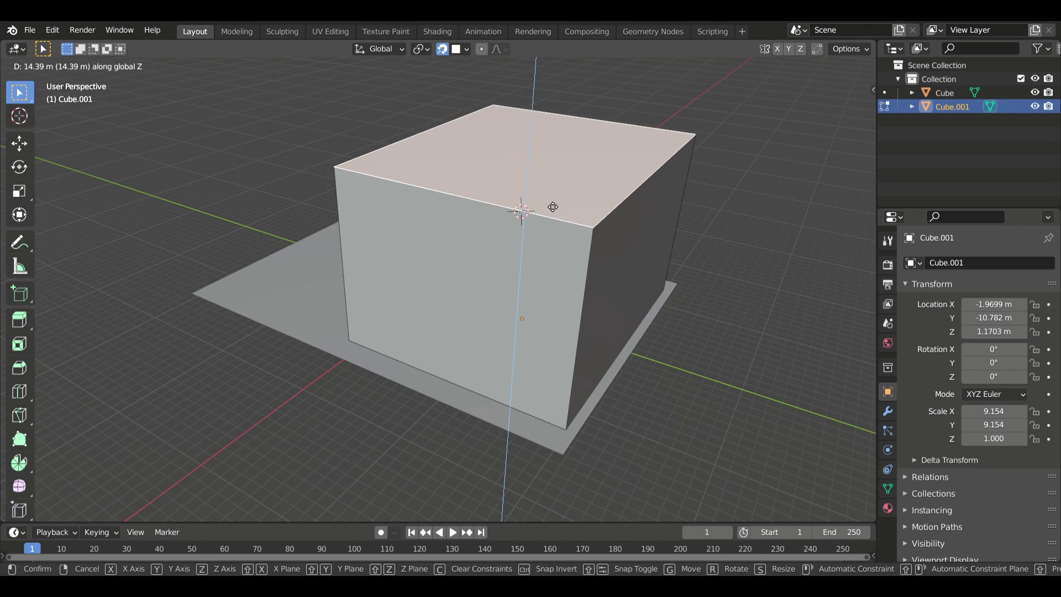
click(552, 230)
Step: Inset the top face into a rim and extrude it down to hollow the box
middle_drag(552, 230, 608, 299)
key(i)
click(612, 293)
key(e)
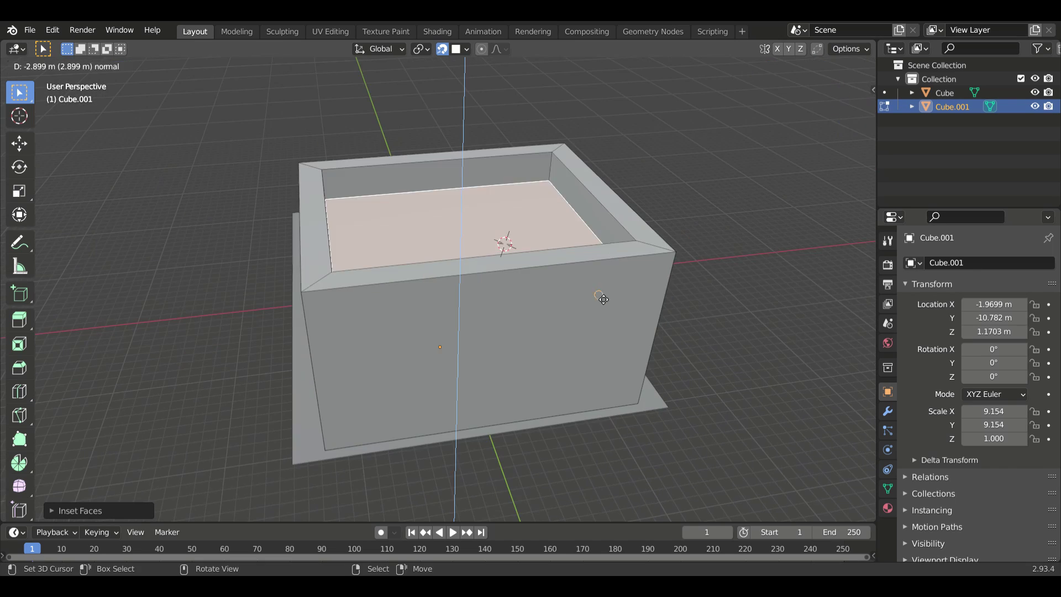
click(603, 298)
Step: Select the top rim edge loop and bevel it
middle_drag(516, 208, 516, 244)
click(516, 219)
key(2)
alt+click(378, 251)
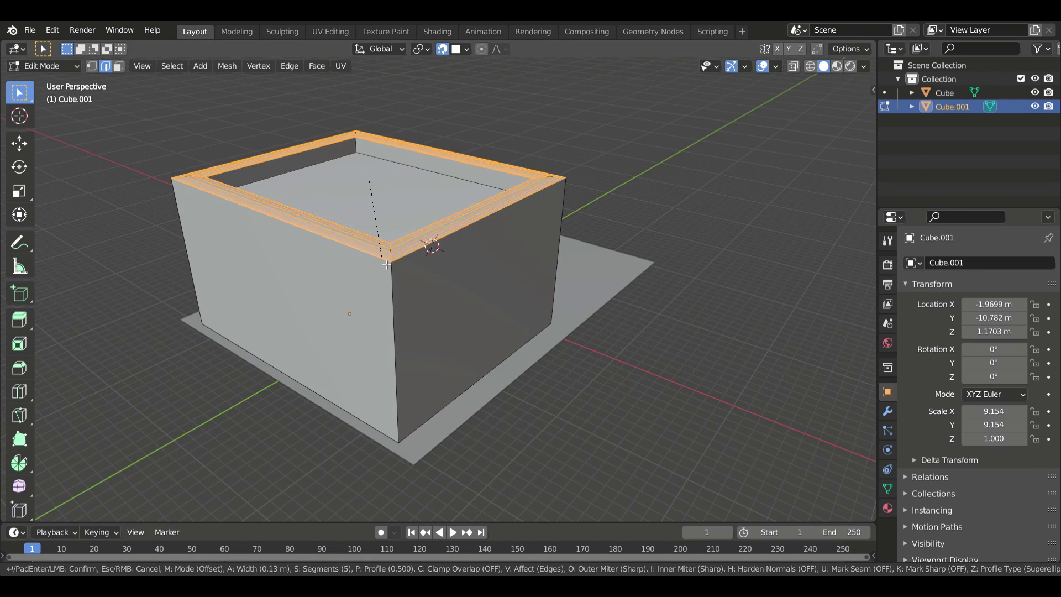
click(387, 272)
mouse_move(386, 272)
middle_down()
mouse_move(554, 304)
mouse_move(658, 301)
middle_up()
Step: Add loop cuts around the rim and zoom out to view the box
key(ctrl+z)
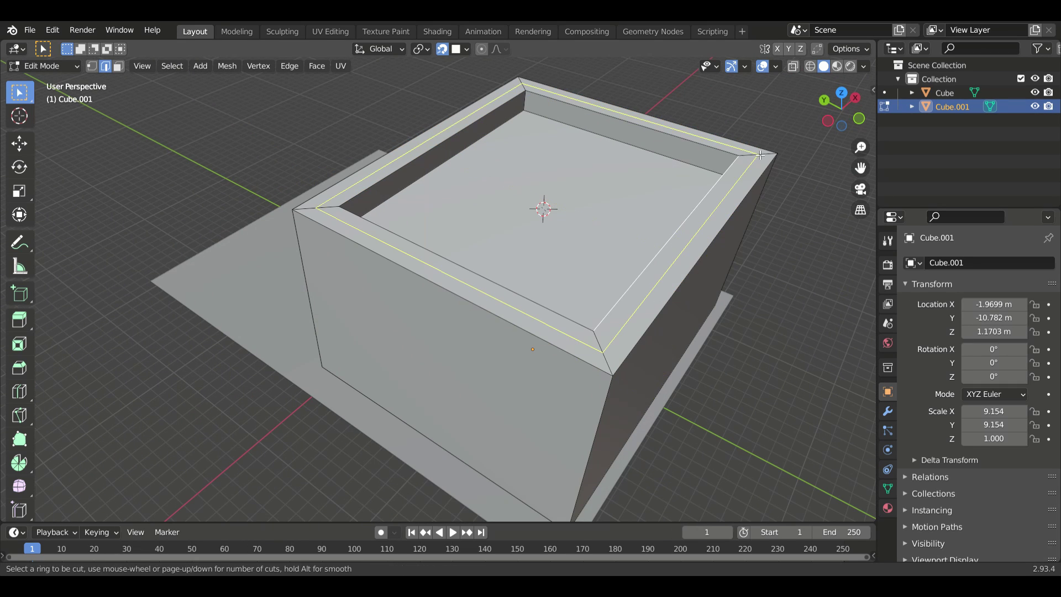
click(760, 156)
click(761, 156)
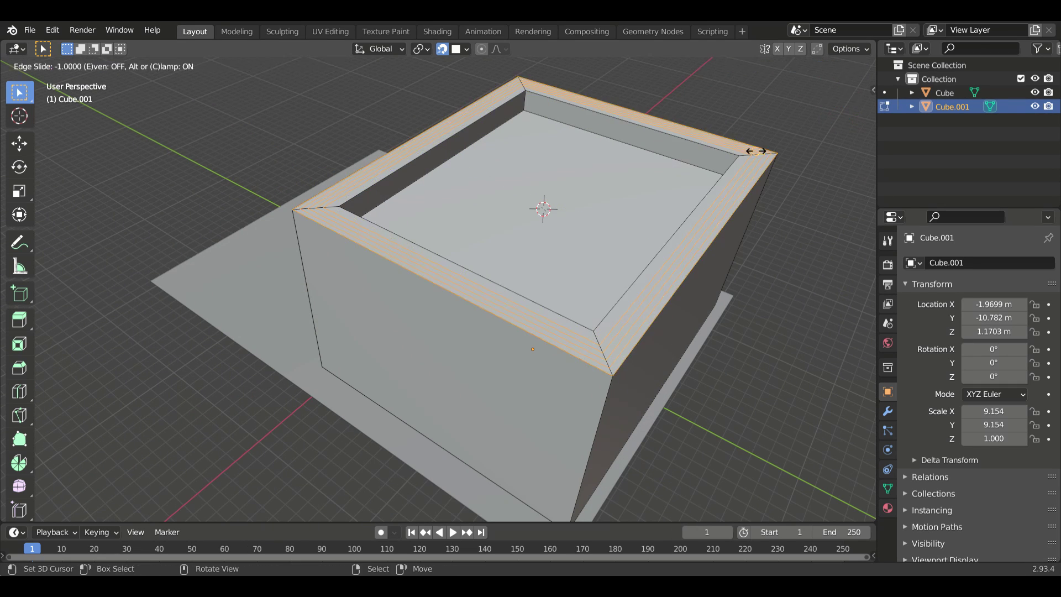
mouse_move(753, 151)
middle_down()
mouse_move(597, 175)
mouse_move(577, 415)
middle_up()
scroll(597, 175, down, 5)
Step: Turn on proportional editing with Sphere falloff
click(500, 48)
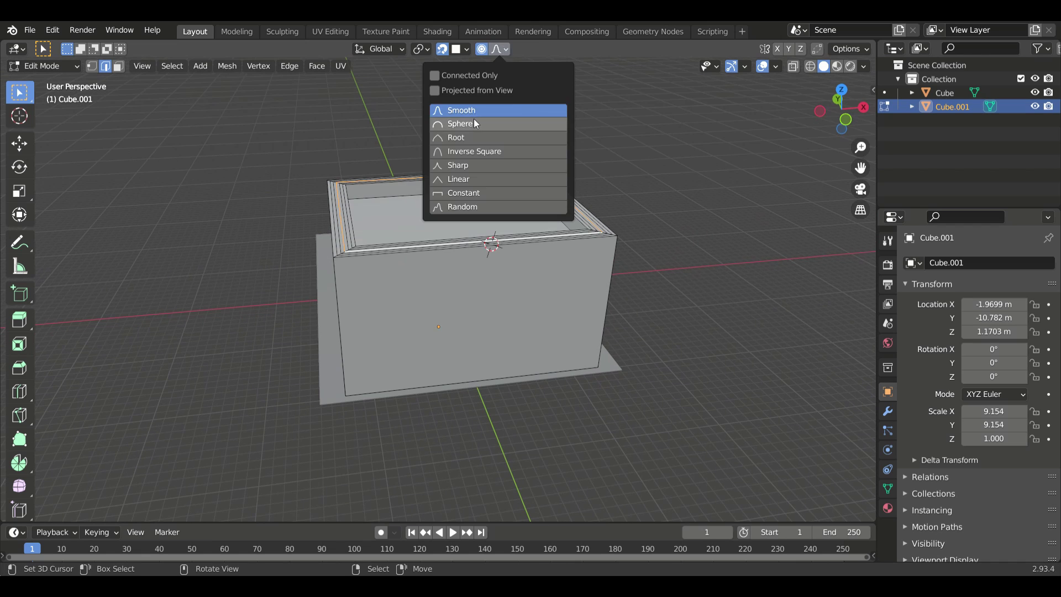
click(473, 118)
key(o)
key(g)
key(z)
scroll(595, 230, down, 10)
click(595, 230)
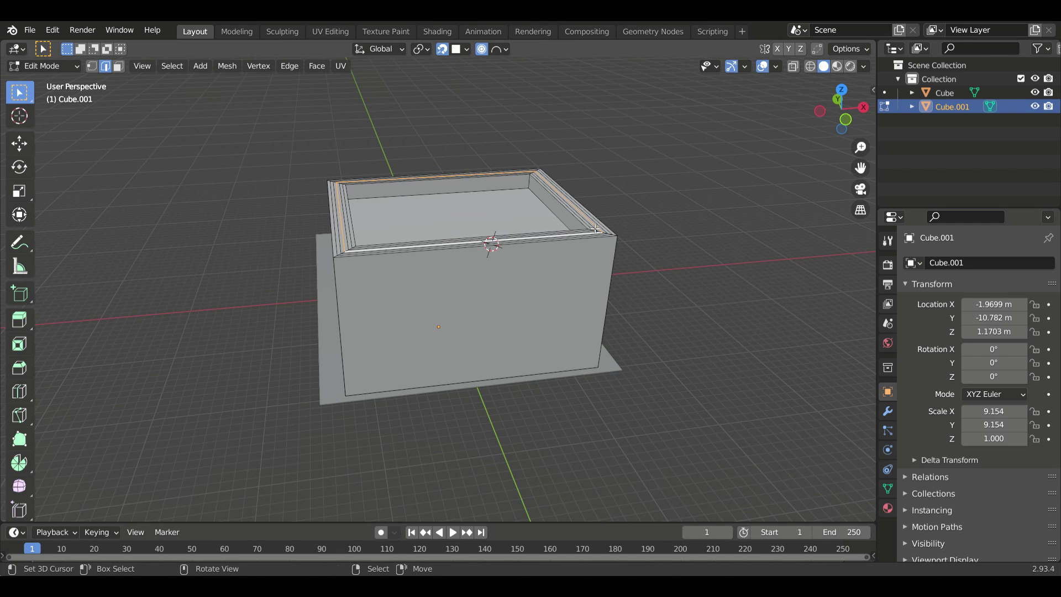
Step: Move the rim vertically with soft falloff, round the vertical corners, and return to Object Mode
key(g)
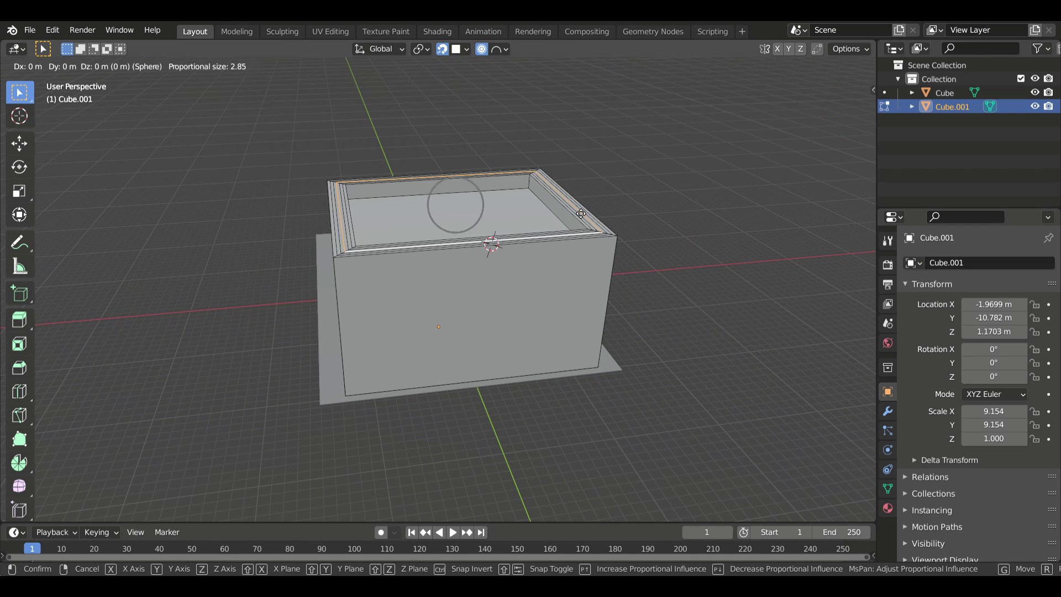
key(z)
click(487, 236)
mouse_move(487, 237)
middle_down()
mouse_move(572, 345)
mouse_move(556, 340)
middle_up()
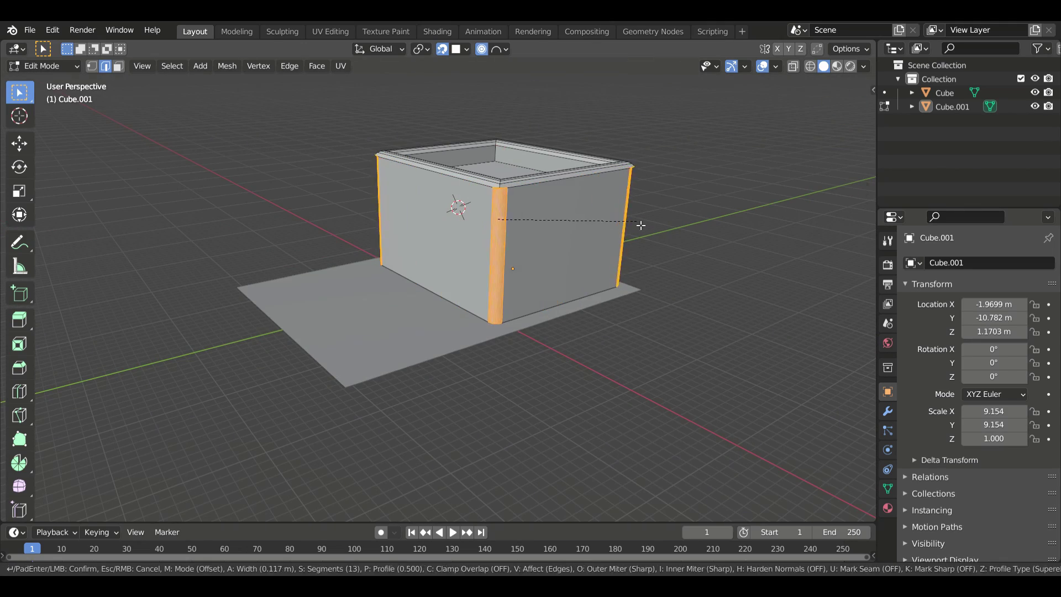
click(640, 225)
key(Tab)
mouse_move(640, 225)
middle_down()
mouse_move(599, 367)
mouse_move(804, 294)
mouse_move(324, 296)
mouse_move(857, 343)
mouse_move(263, 351)
mouse_move(492, 336)
middle_up()
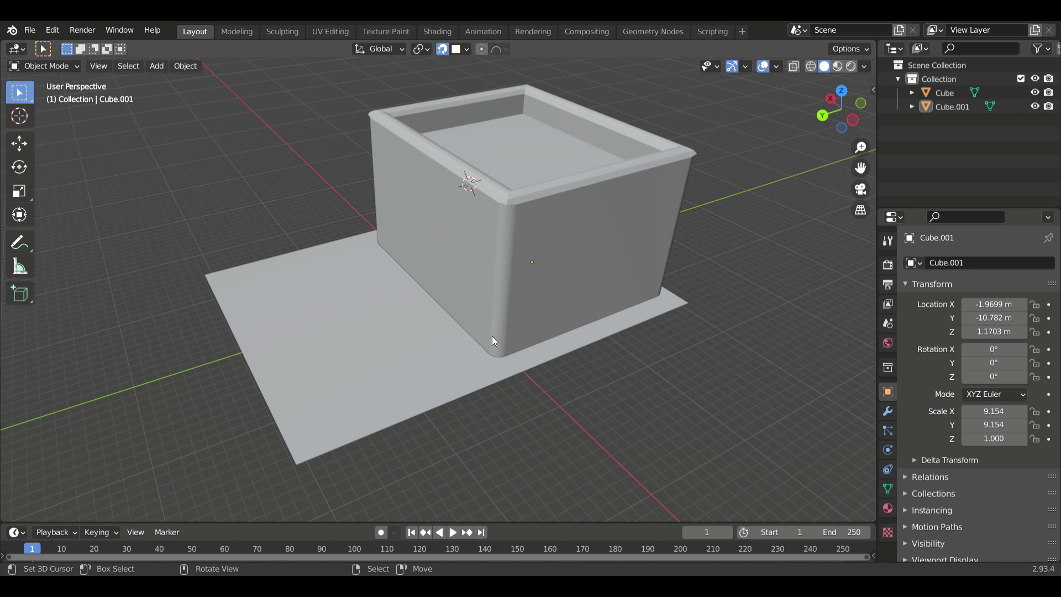
Step: Stretch the box along Y to 11.680 and shift it along Y
click(492, 336)
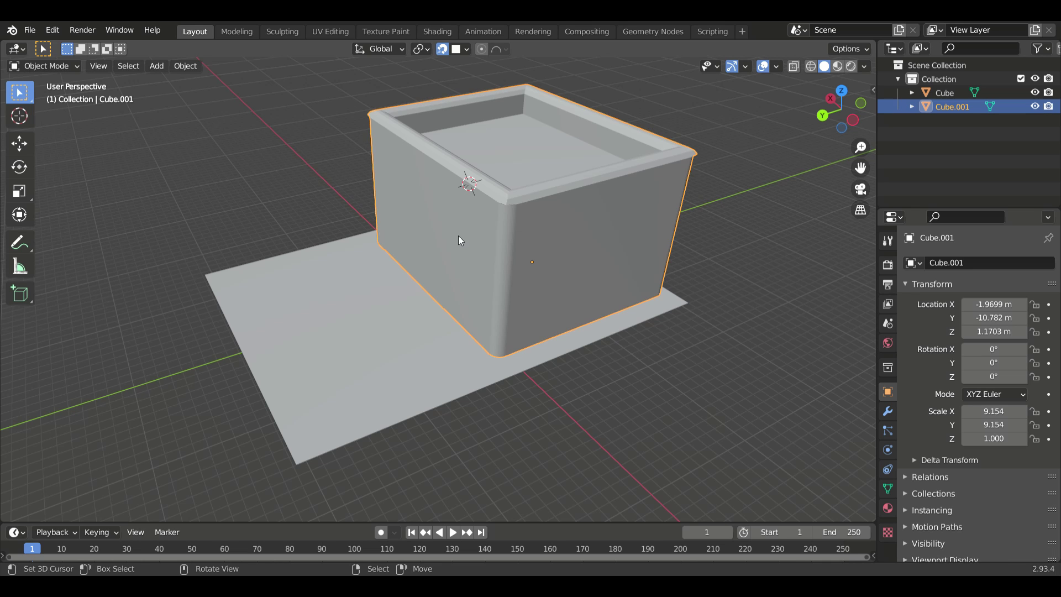
key(s)
key(y)
click(429, 237)
key(g)
key(y)
click(478, 366)
mouse_move(479, 366)
middle_down()
mouse_move(440, 350)
mouse_move(717, 369)
mouse_move(548, 375)
mouse_move(519, 326)
mouse_move(545, 361)
middle_up()
Step: Add a cylinder and place it on the plate beside the box
key(shift+a)
click(577, 354)
key(g)
click(515, 304)
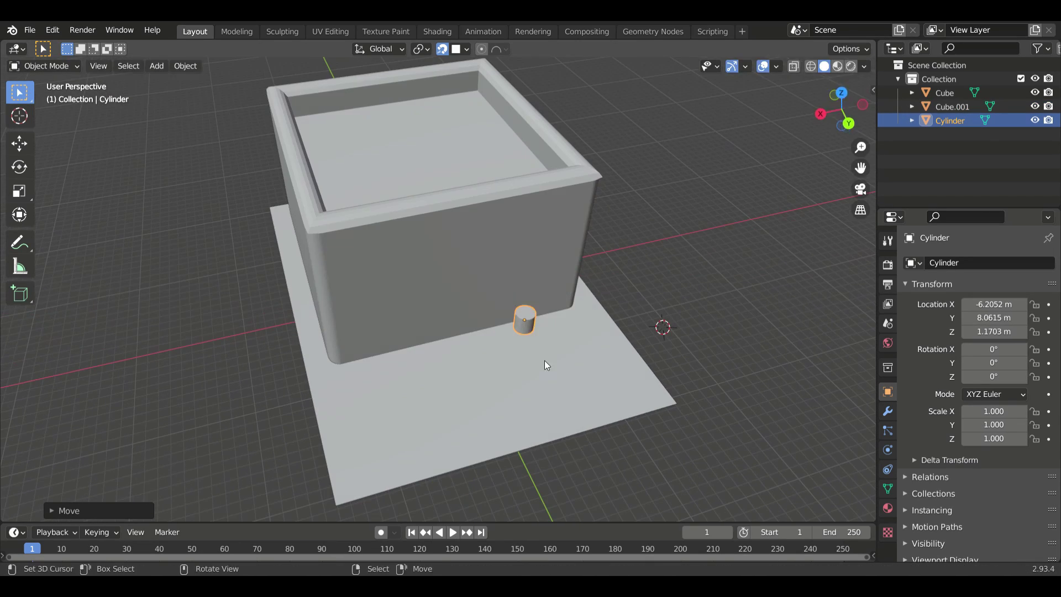
Step: Widen the cylinder to 8.278 with Shift+Z and reposition it along Y
key(s)
key(shift+z)
click(636, 178)
middle_drag(636, 178, 603, 244)
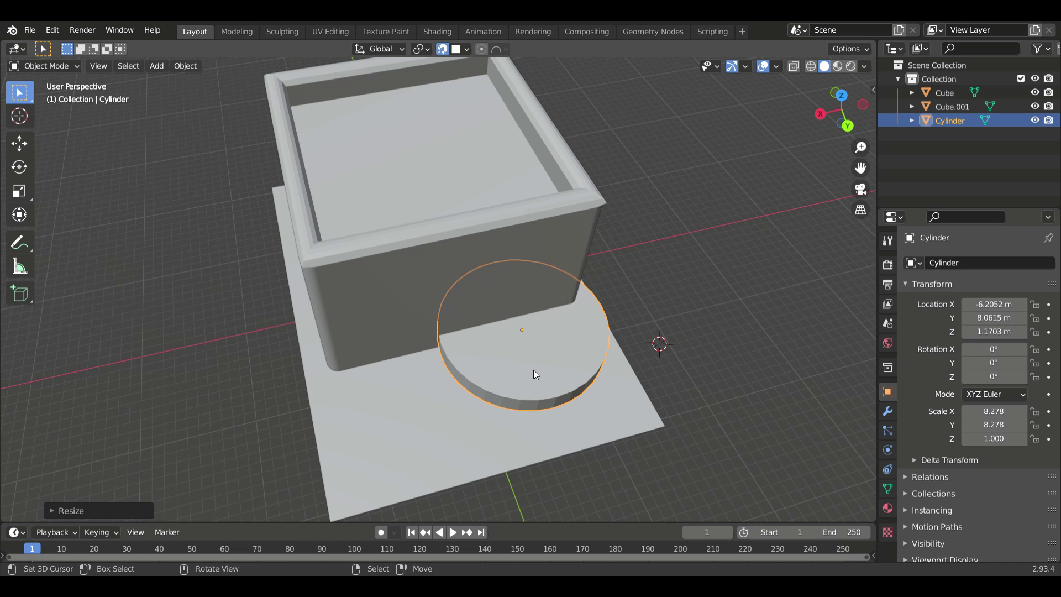
key(g)
click(549, 408)
mouse_move(550, 408)
middle_down()
mouse_move(565, 322)
mouse_move(462, 65)
mouse_move(547, 311)
middle_up()
Step: Extrude the cylinder's top face up about 20.59 m into a tall column
key(Tab)
click(547, 311)
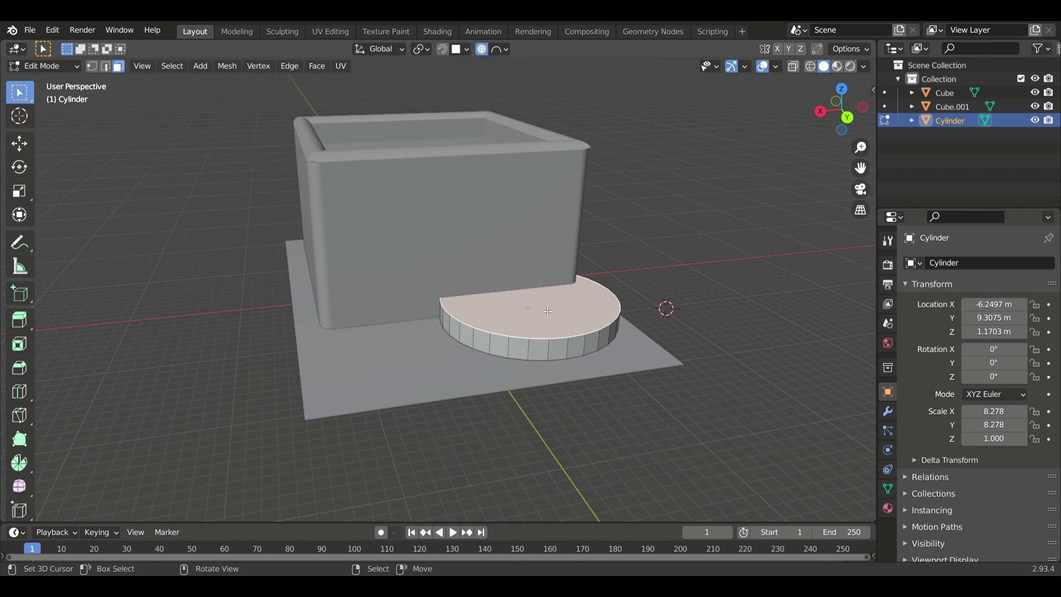
key(e)
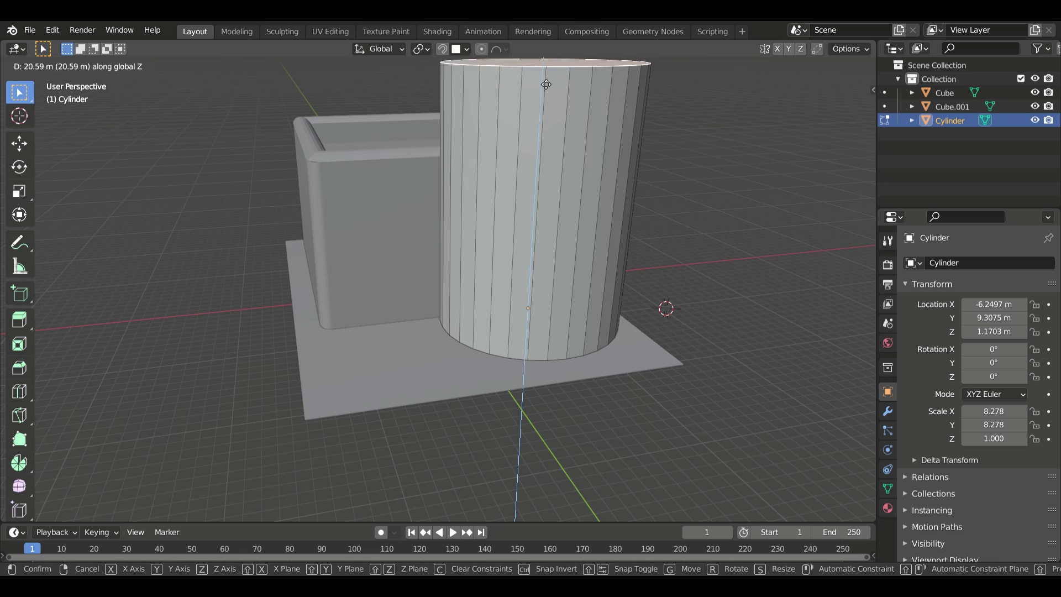
click(546, 84)
mouse_move(546, 84)
middle_down()
mouse_move(564, 199)
mouse_move(602, 239)
mouse_move(544, 257)
middle_up()
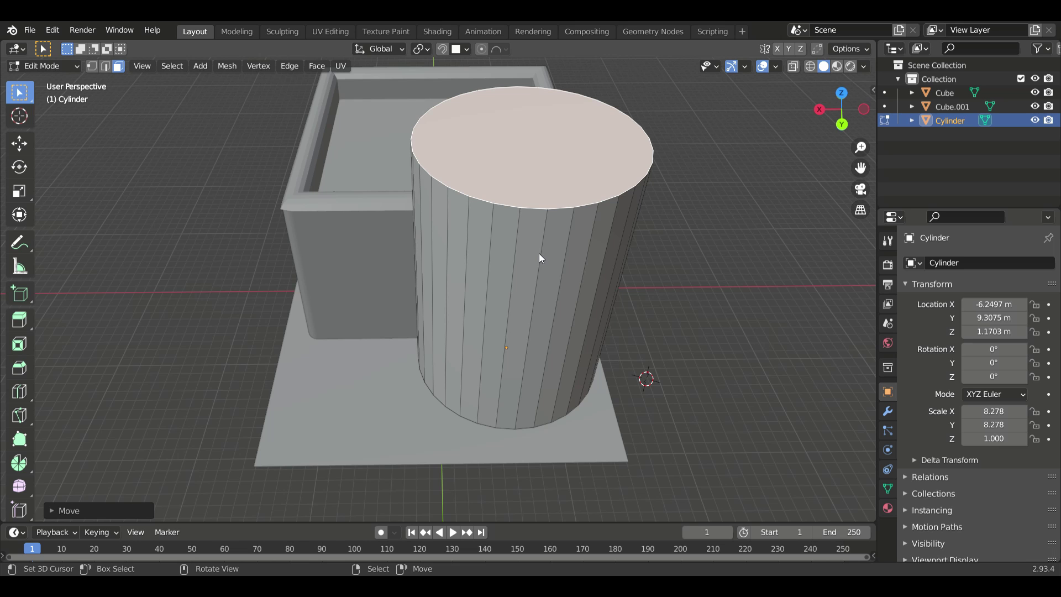
Step: Inset the cylinder's top and extrude it up into a narrower neck
key(i)
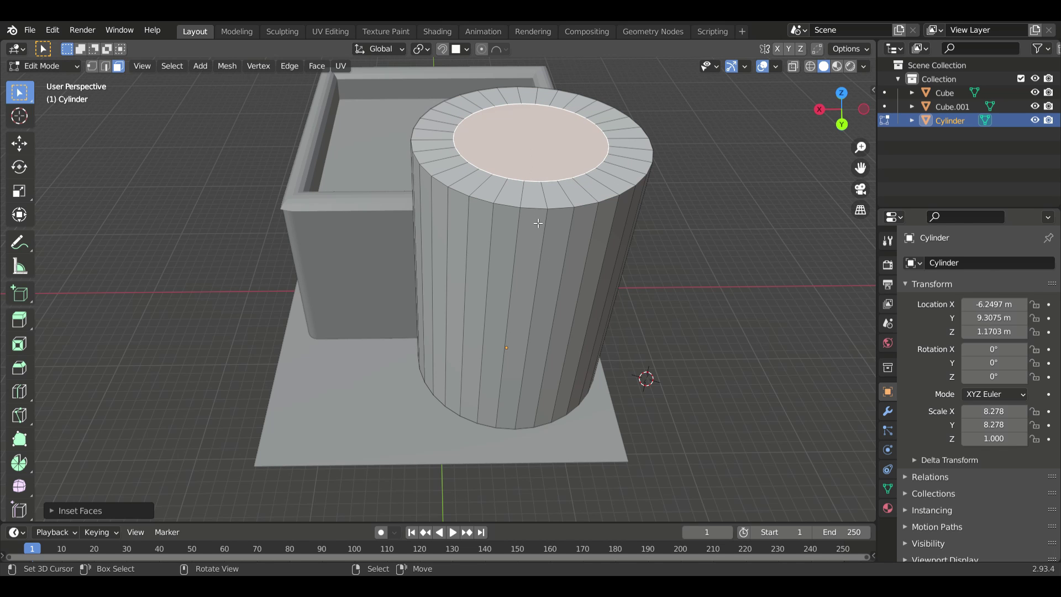
key(e)
click(536, 154)
middle_drag(536, 155, 560, 173)
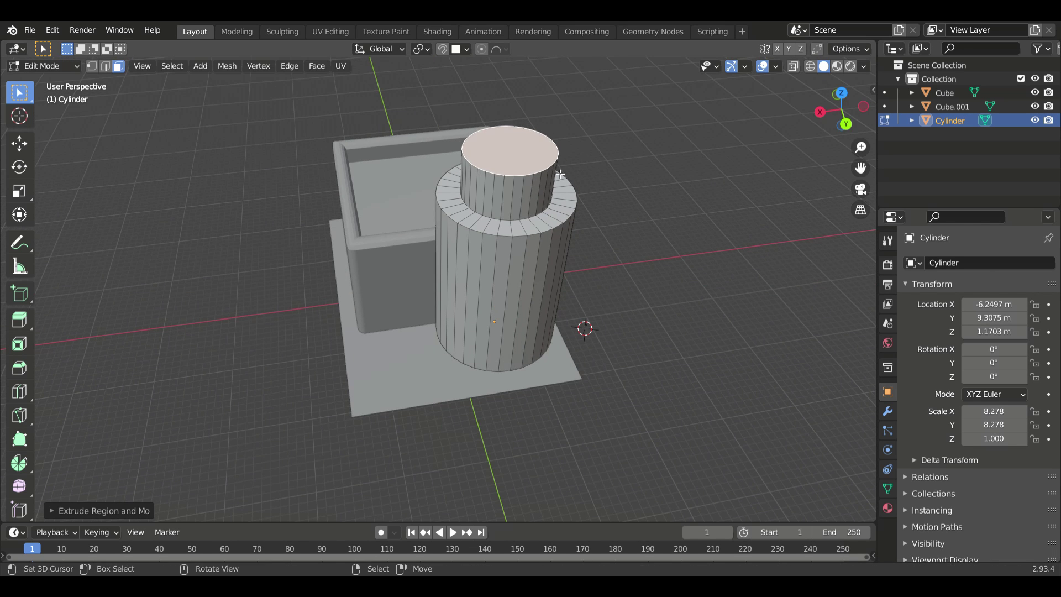
click(558, 171)
Step: In isolated view, extrude the top ring of faces outward along normals into a collar
key(KP_Divide)
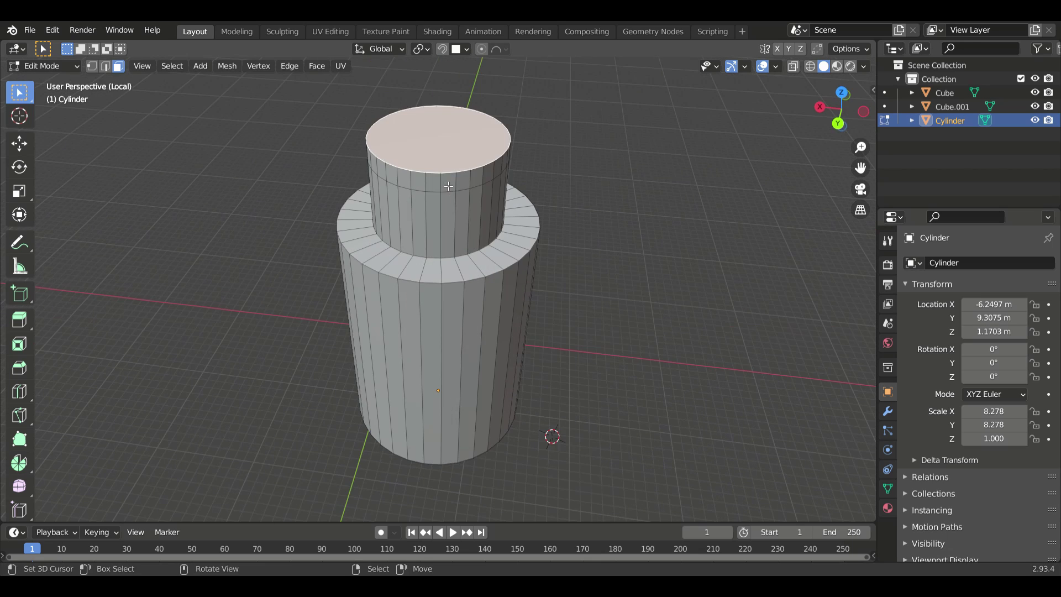
key(Escape)
middle_drag(509, 189, 606, 183)
key(alt+a)
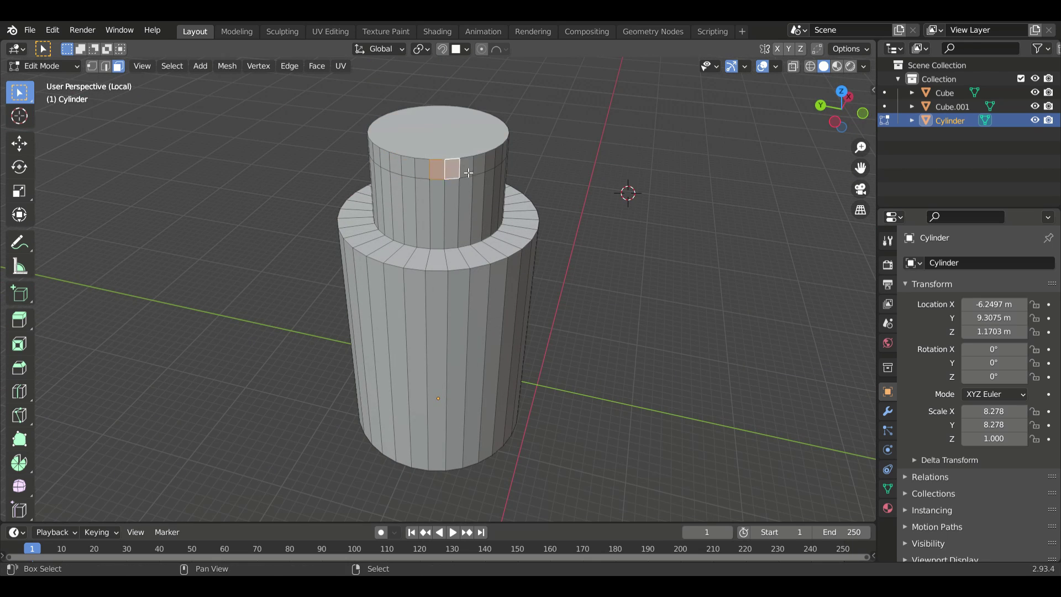
mouse_move(436, 150)
middle_down()
mouse_move(462, 154)
mouse_move(417, 212)
middle_up()
key(alt+e)
click(417, 212)
click(419, 211)
mouse_move(548, 238)
middle_down()
mouse_move(547, 204)
mouse_move(544, 249)
middle_up()
Step: Inset the inner top face to hollow the collar, then leave isolation and Edit Mode
click(438, 127)
key(i)
click(459, 222)
middle_drag(459, 223, 393, 264)
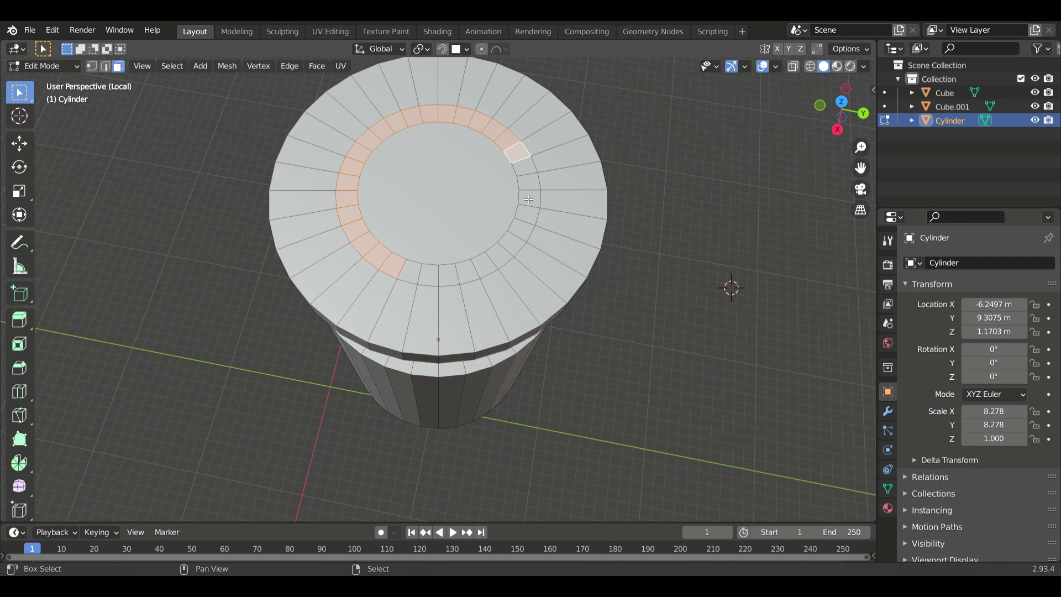
key(shift+r)
mouse_move(437, 278)
middle_down()
mouse_move(560, 199)
mouse_move(564, 225)
mouse_move(379, 284)
mouse_move(405, 291)
middle_up()
key(KP_Divide)
key(Tab)
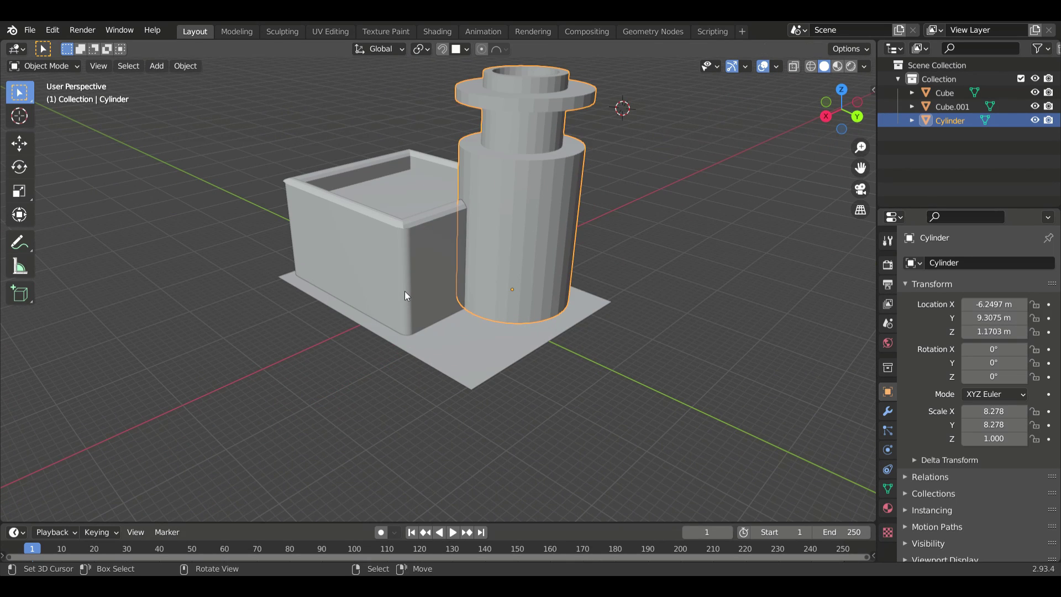
Step: Move the base plate's geometry along X so it extends beneath the box
middle_drag(355, 350, 616, 379)
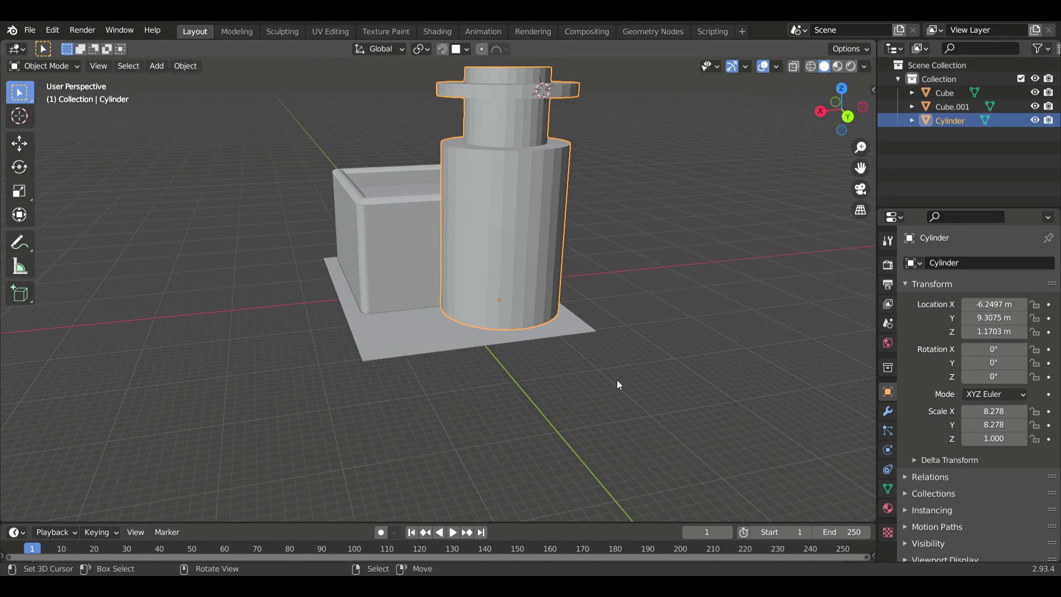
mouse_move(414, 274)
middle_down()
mouse_move(542, 281)
mouse_move(472, 299)
middle_up()
click(472, 298)
key(Tab)
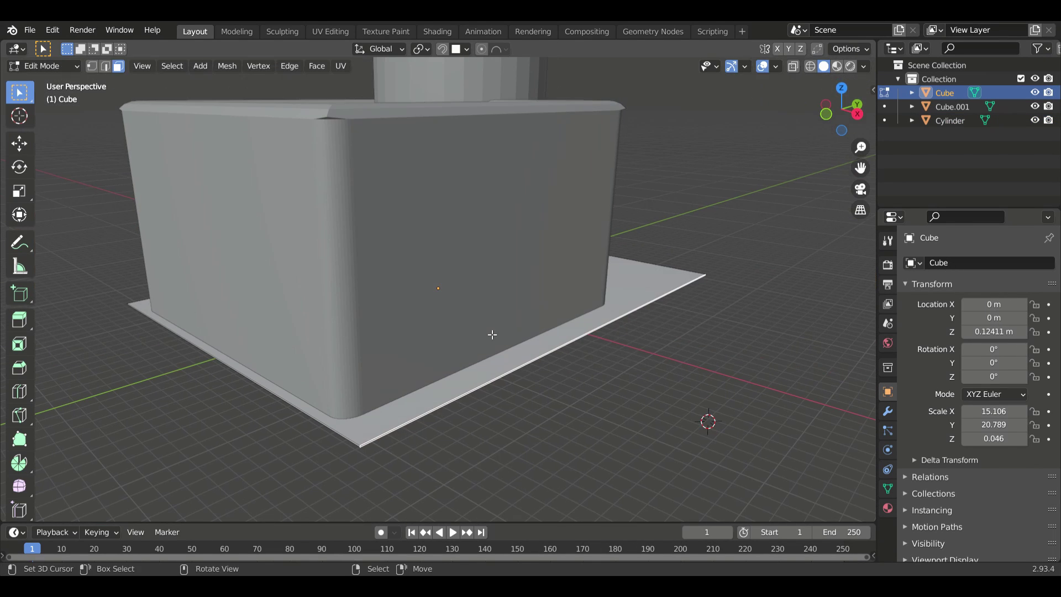
key(g)
key(x)
click(528, 410)
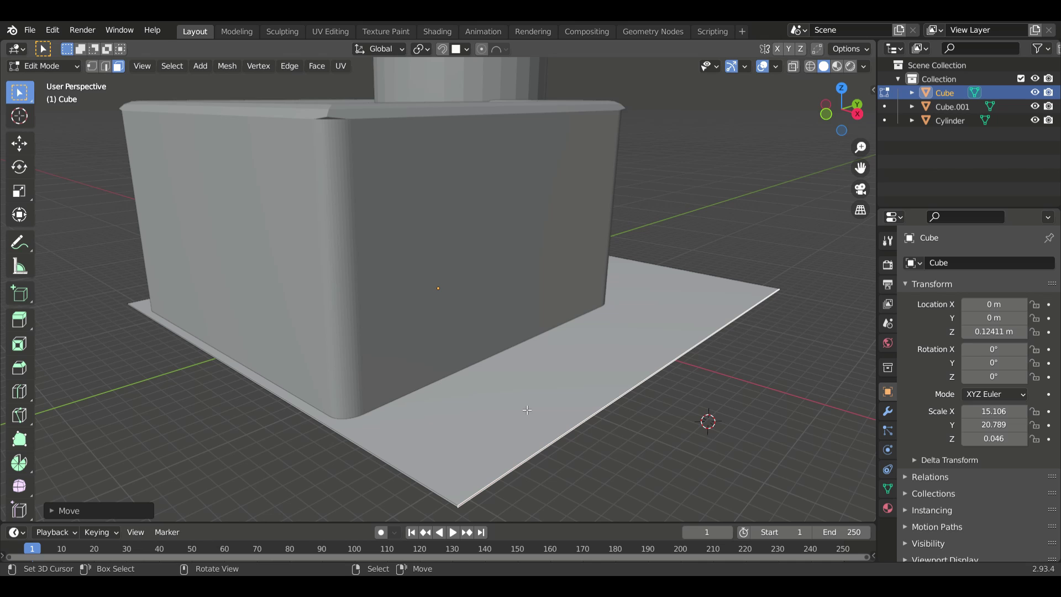
Step: Back in Object Mode, add a new cube (Cube.002) beside the box
scroll(527, 410, down, 3)
scroll(521, 379, up, 2)
middle_drag(521, 379, 499, 360)
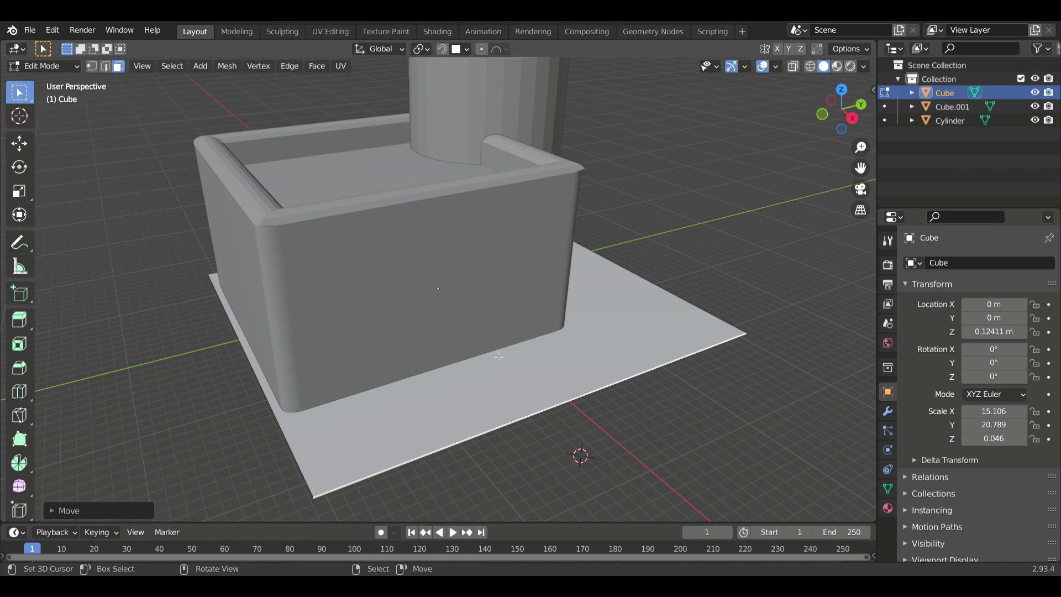
key(Tab)
key(shift+a)
click(500, 321)
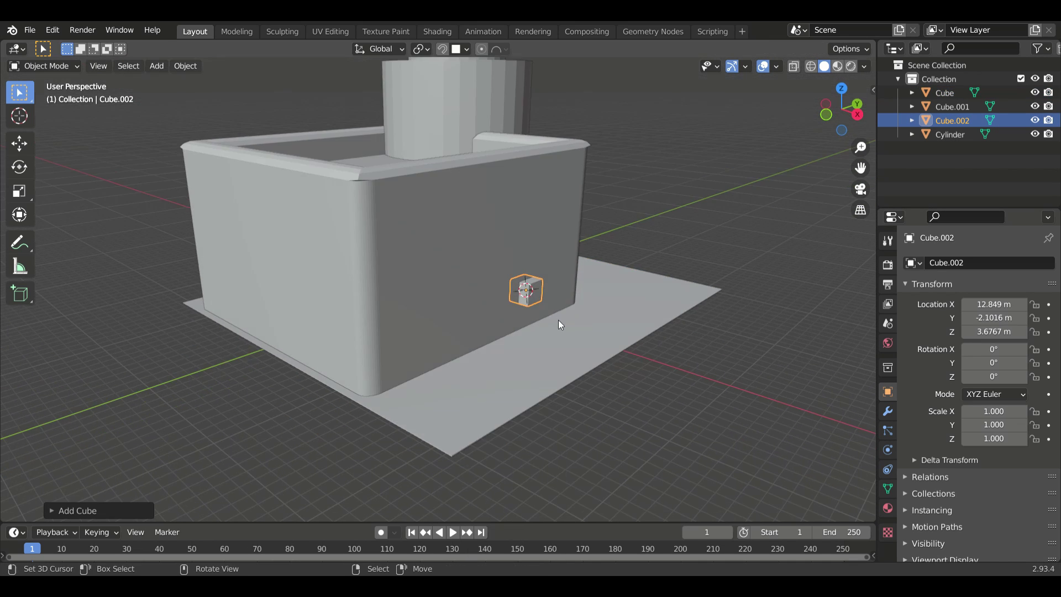
Step: Snap the new cube into place against the box's side wall
scroll(558, 320, up, 5)
key(g)
click(617, 301)
middle_drag(617, 300, 312, 326)
Step: Stretch the cube's faces along X and Z to start shaping the stair block
key(Tab)
click(334, 312)
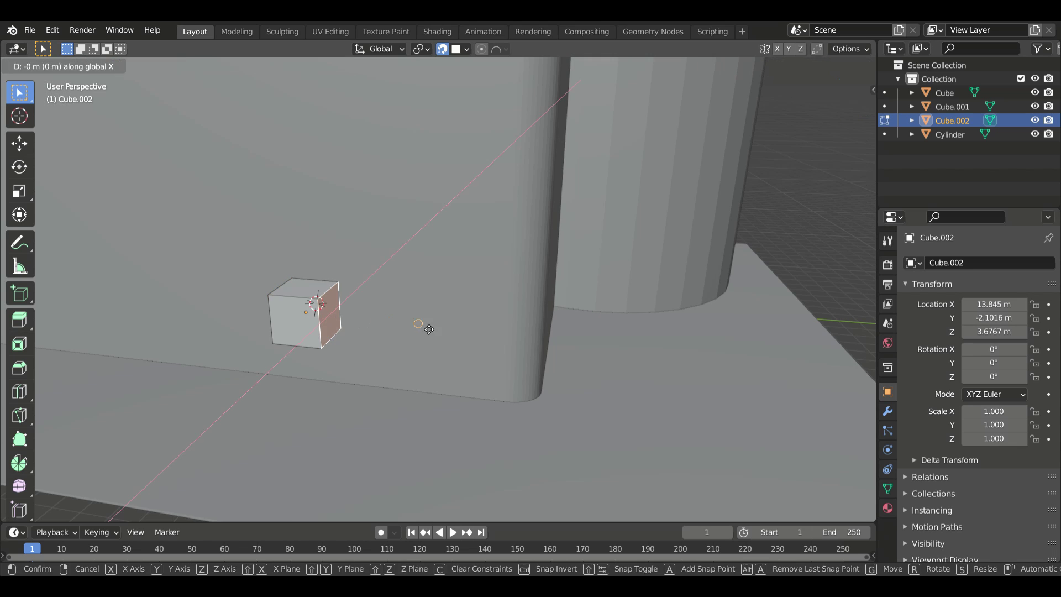
key(g)
key(x)
click(427, 326)
middle_drag(427, 327, 547, 360)
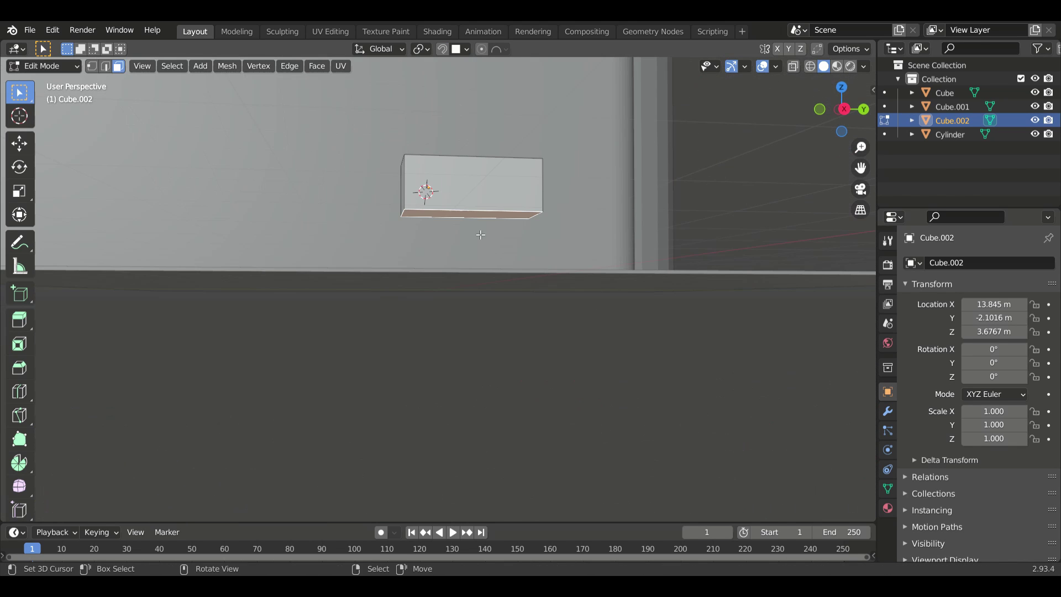
key(g)
key(z)
click(478, 303)
Step: Raise the stair block's top face vertically to the staircase height
scroll(456, 359, up, 3)
scroll(457, 360, down, 2)
key(shift+Tab)
key(Tab)
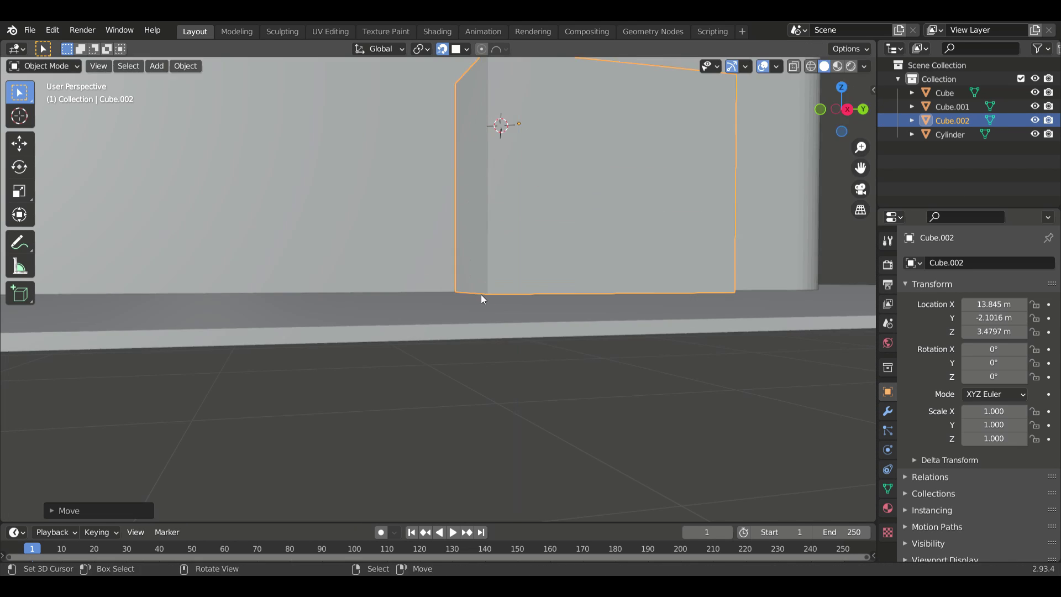
scroll(481, 294, down, 4)
mouse_move(481, 294)
middle_down()
mouse_move(532, 314)
mouse_move(453, 313)
mouse_move(531, 310)
middle_up()
key(Tab)
key(g)
key(z)
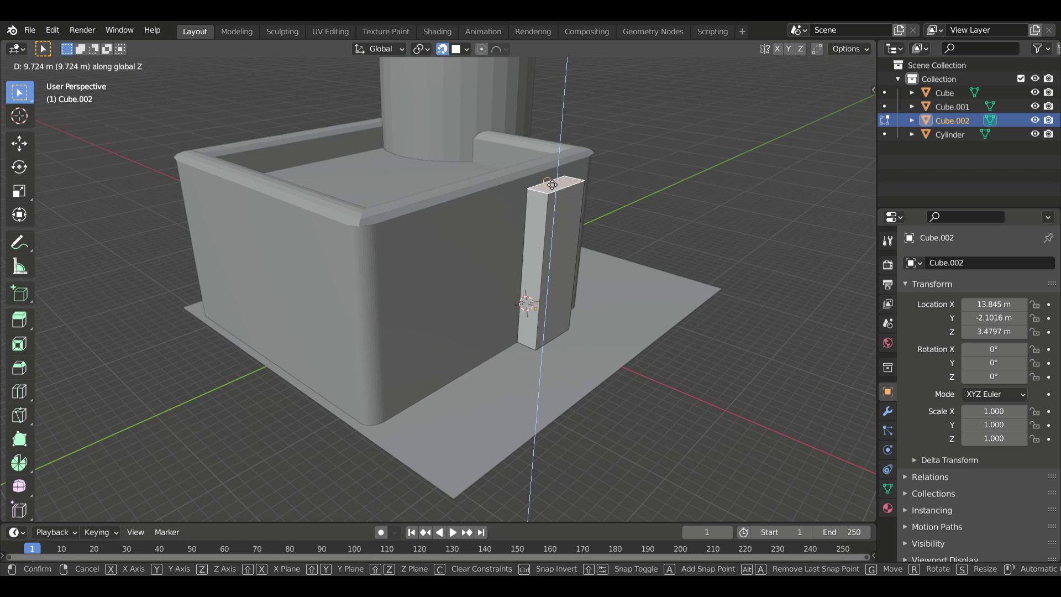
click(555, 194)
Step: Widen the stair block along the wall by moving its side face on X
middle_drag(555, 194, 498, 331)
scroll(497, 331, down, 2)
key(g)
key(x)
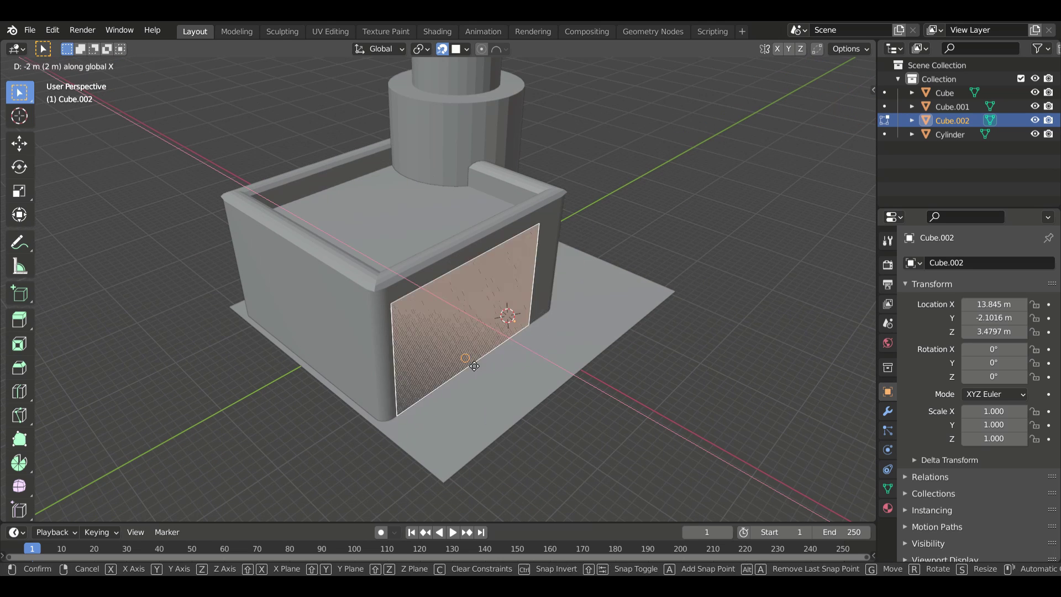
click(521, 396)
middle_drag(520, 396, 520, 309)
Step: Bevel the block's outer edge with a Custom Steps profile to form the stairs
key(ctrl+b)
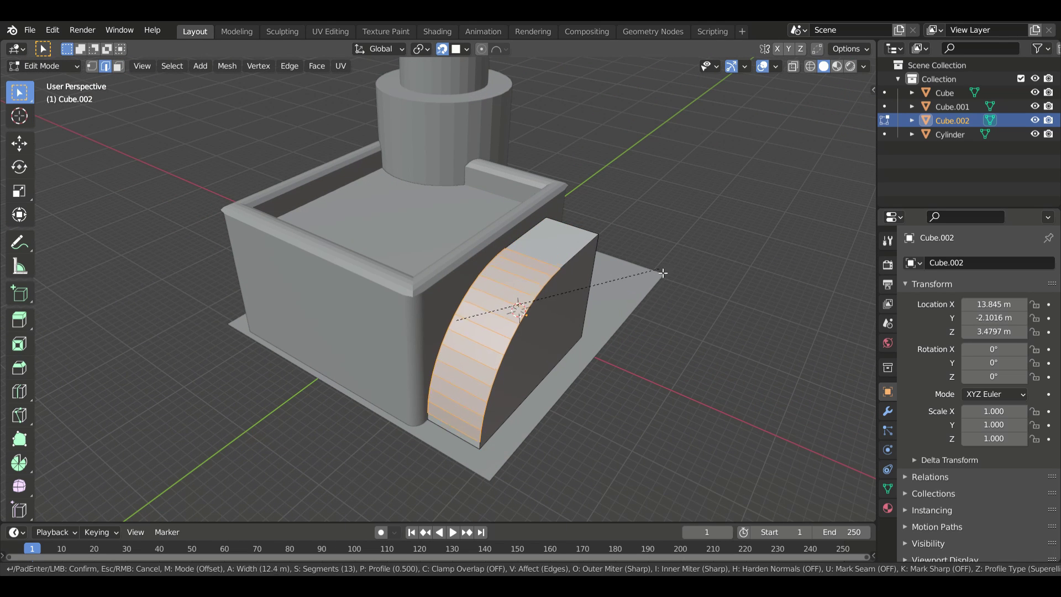
key(z)
click(699, 263)
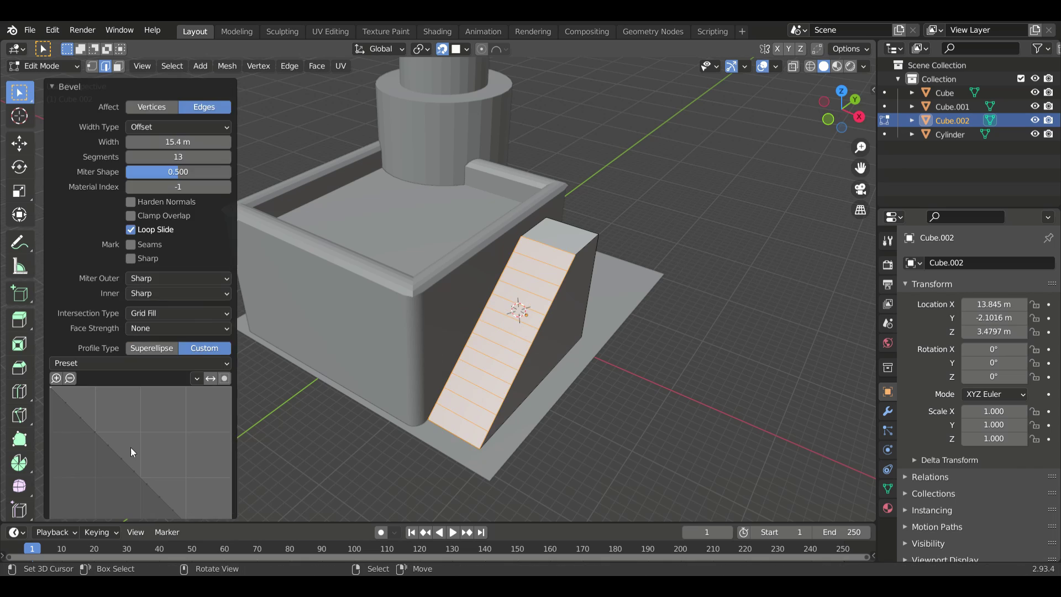
click(164, 373)
middle_drag(387, 276, 536, 407)
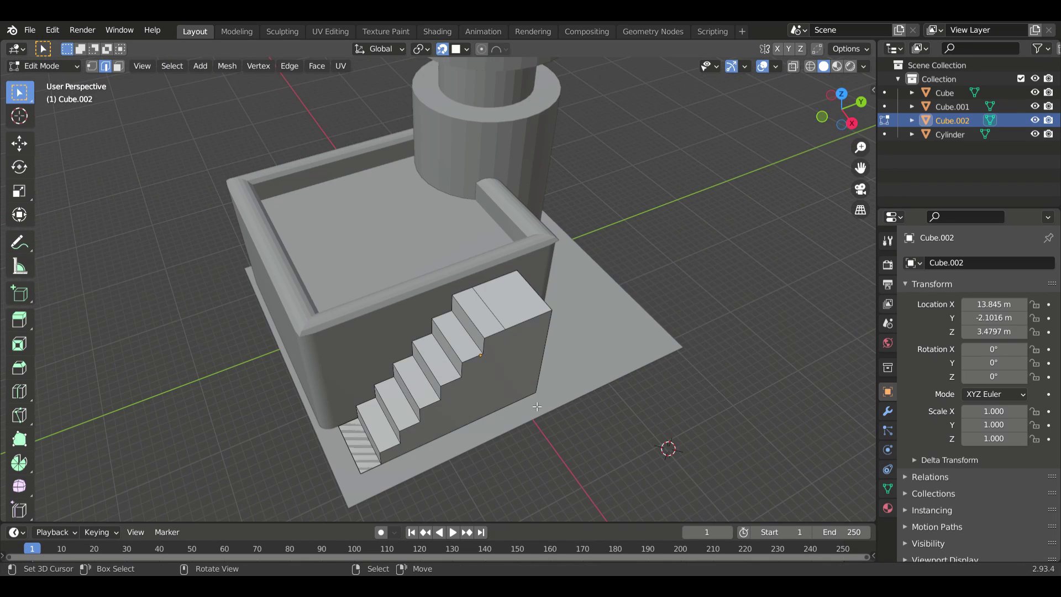
scroll(517, 352, up, 3)
middle_drag(517, 351, 547, 365)
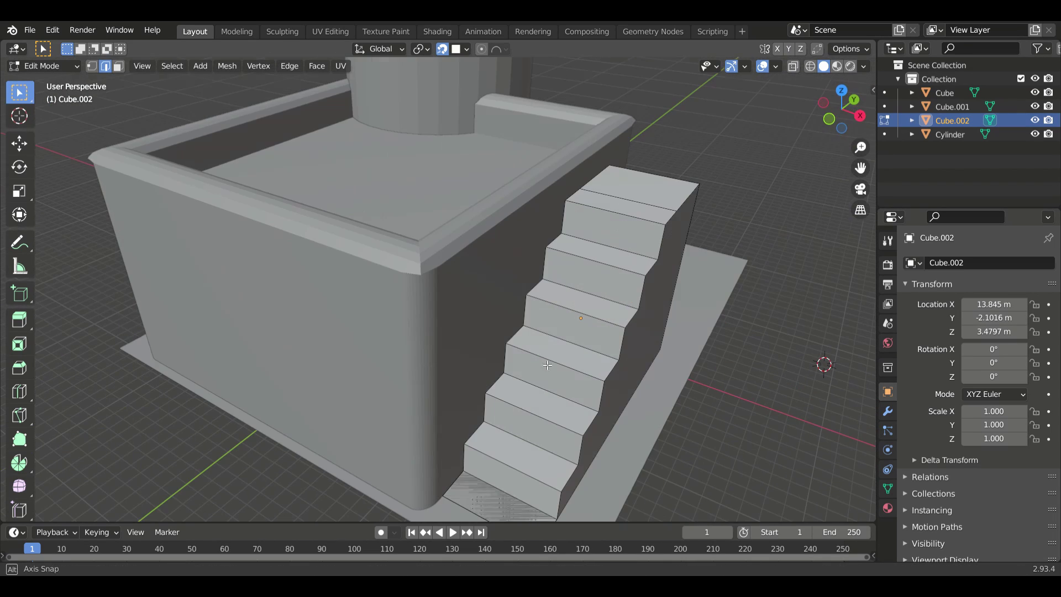
Step: Add an edge loop near the outer edge and thicken that strip 2.3 m with Alt+S
click(668, 177)
middle_drag(680, 183, 695, 187)
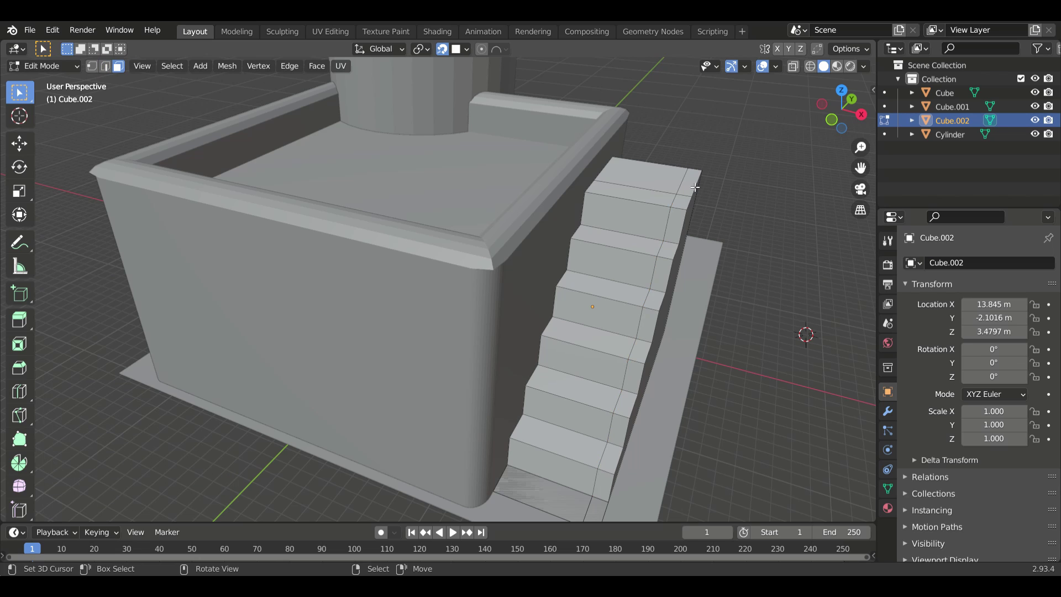
key(alt+s)
middle_drag(643, 496, 396, 111)
click(618, 434)
key(KP_Divide)
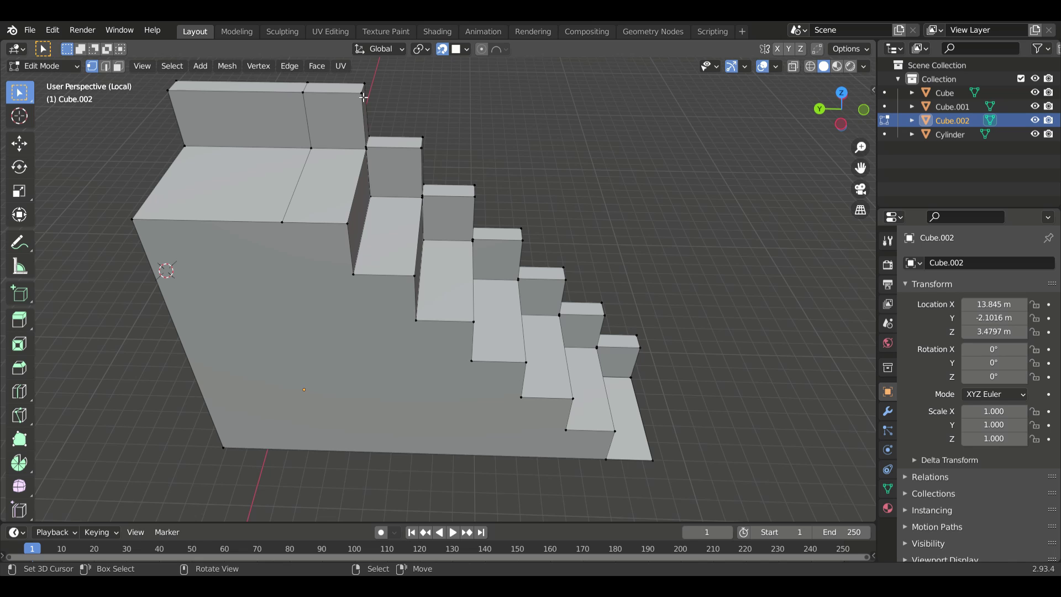
Step: Finish the strip extrusion in place and try the vertex Hooks options from F3 search
right_click(422, 150)
middle_drag(422, 151, 560, 81)
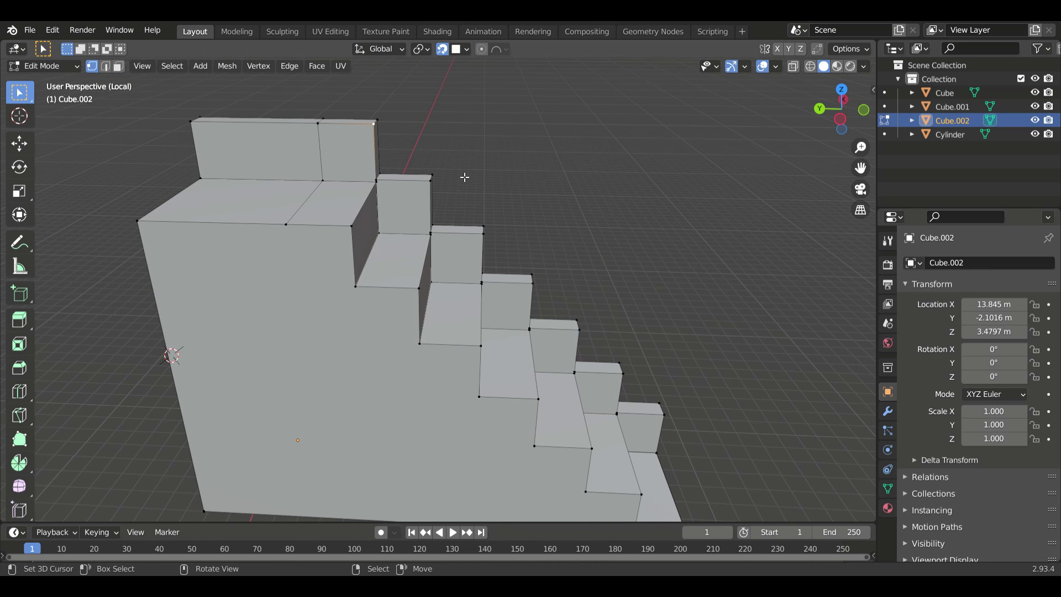
key(F3)
click(259, 66)
mouse_move(274, 306)
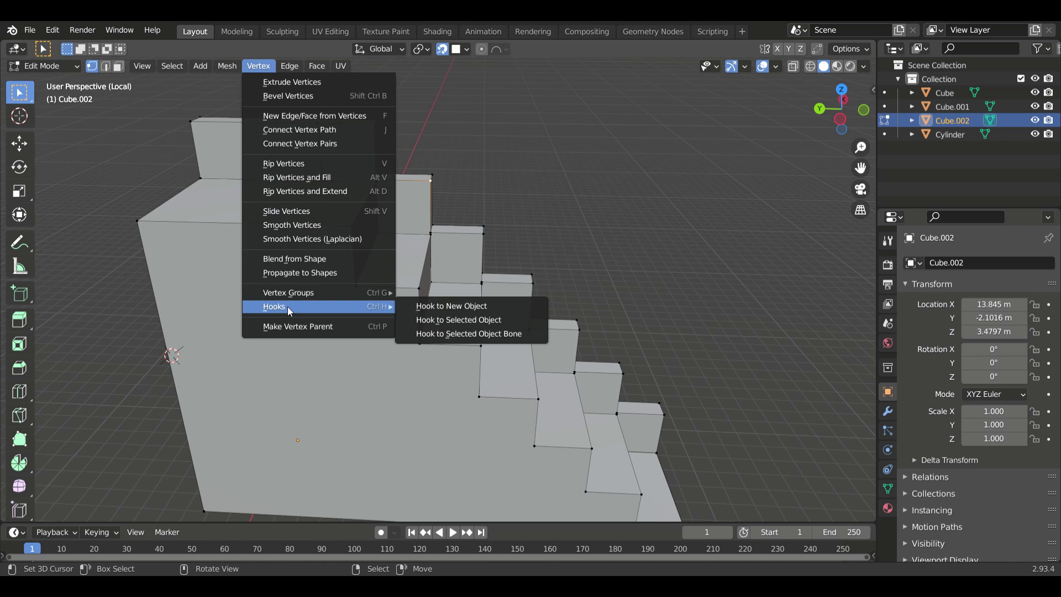
click(459, 320)
click(258, 65)
mouse_move(518, 315)
middle_down()
mouse_move(640, 279)
mouse_move(547, 280)
middle_up()
Step: Select edges along the railing top and raise the pillar vertically
key(2)
middle_drag(431, 127, 428, 157)
ctrl+click(427, 157)
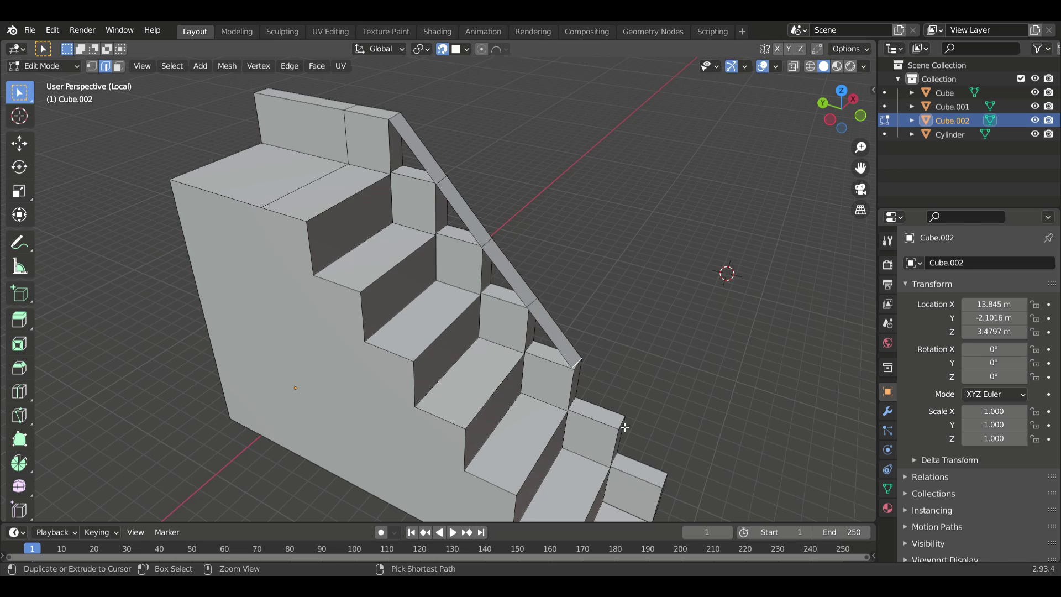
mouse_move(625, 427)
middle_down()
mouse_move(438, 320)
mouse_move(406, 157)
mouse_move(420, 138)
mouse_move(442, 165)
mouse_move(499, 181)
mouse_move(457, 215)
mouse_move(465, 260)
middle_up()
key(g)
key(z)
click(442, 89)
Step: Move the step-top and pillar edges so the railing starts sloping down the steps
key(g)
key(z)
right_click(446, 149)
key(g)
right_click(457, 215)
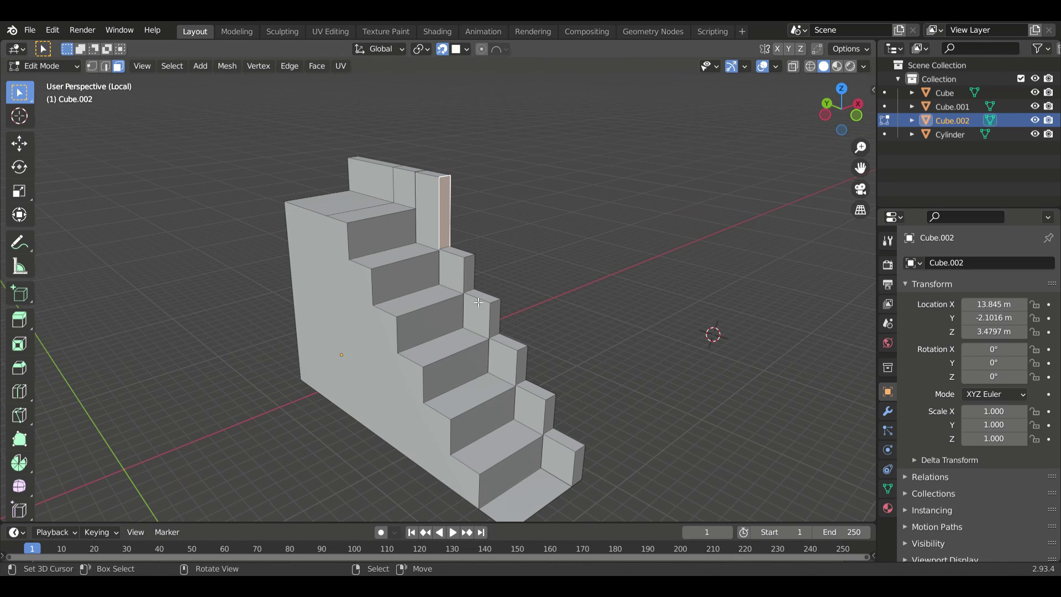
click(457, 252)
key(g)
click(448, 188)
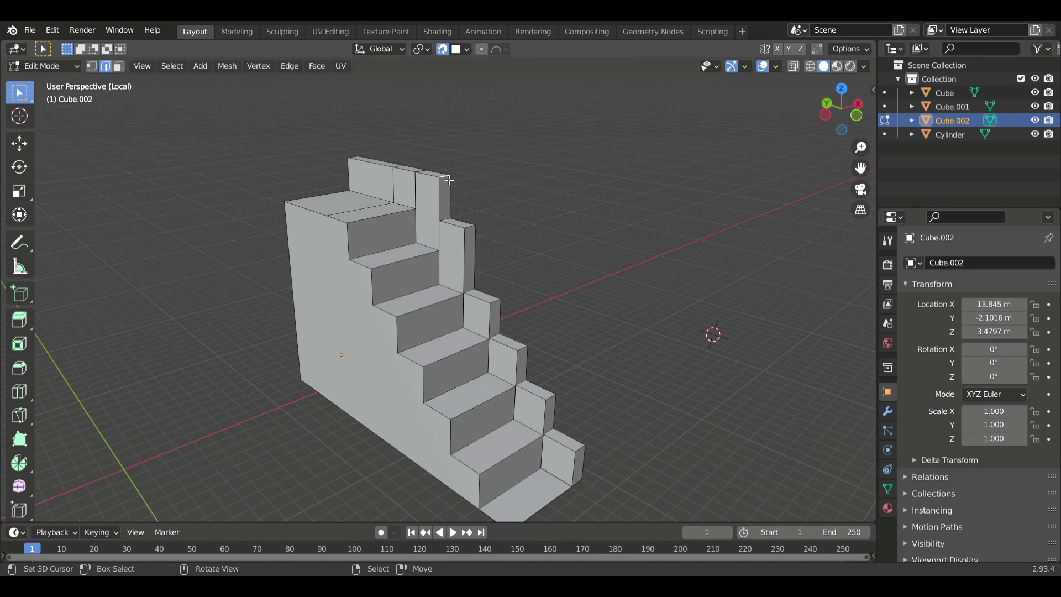
key(g)
click(473, 238)
Step: Lower the next pillar tops vertically to continue the railing slope
click(477, 286)
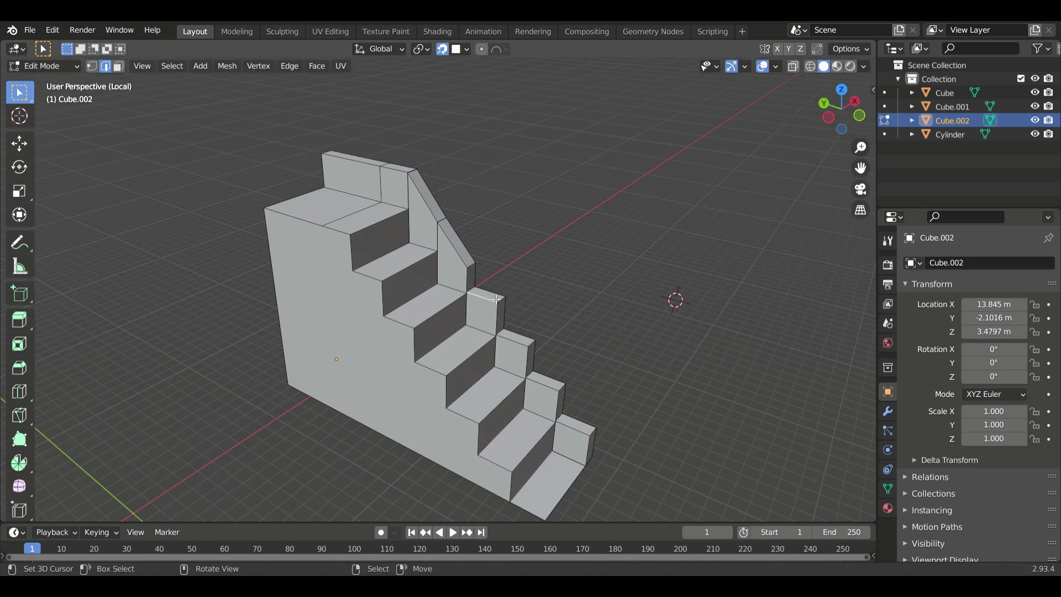
key(g)
key(z)
click(489, 279)
scroll(658, 253, up, 8)
click(657, 253)
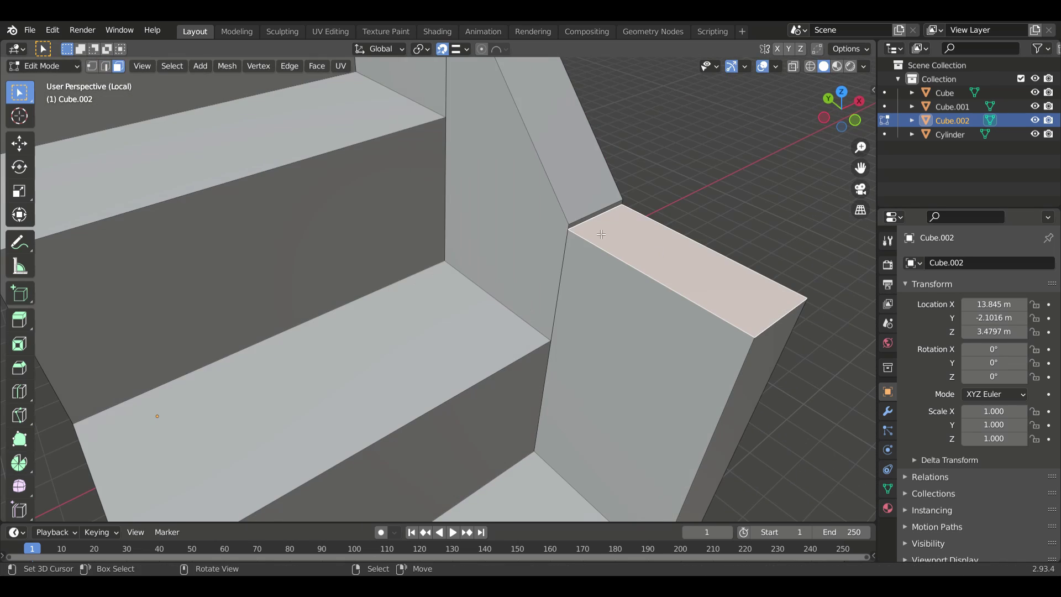
scroll(657, 254, down, 5)
key(g)
key(z)
click(574, 435)
scroll(575, 435, down, 3)
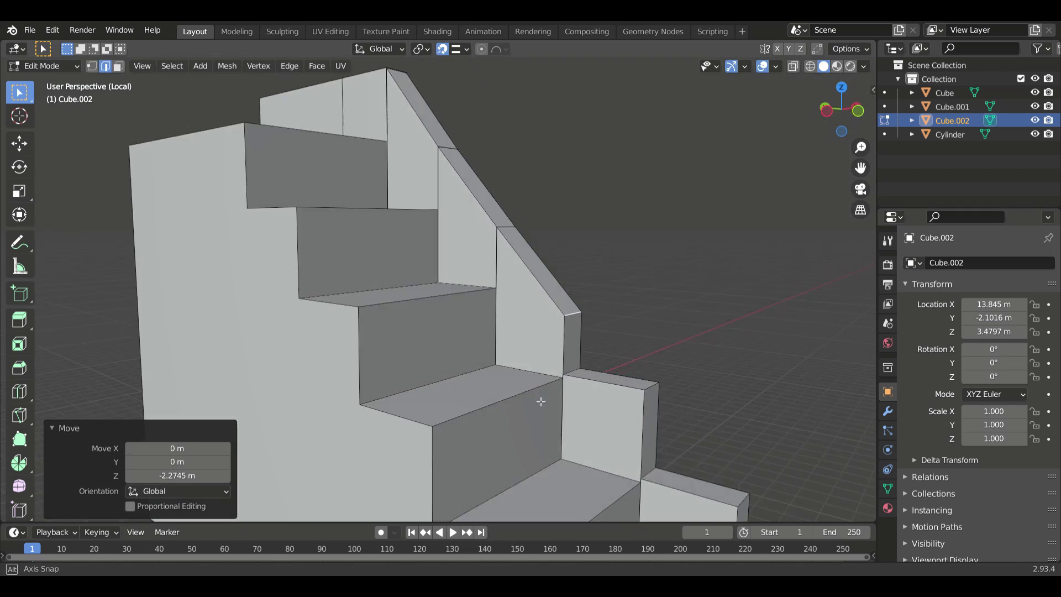
Step: Lower the following railing segment's top along Z
key(g)
key(z)
click(531, 351)
key(g)
key(z)
click(559, 435)
scroll(805, 308, up, 3)
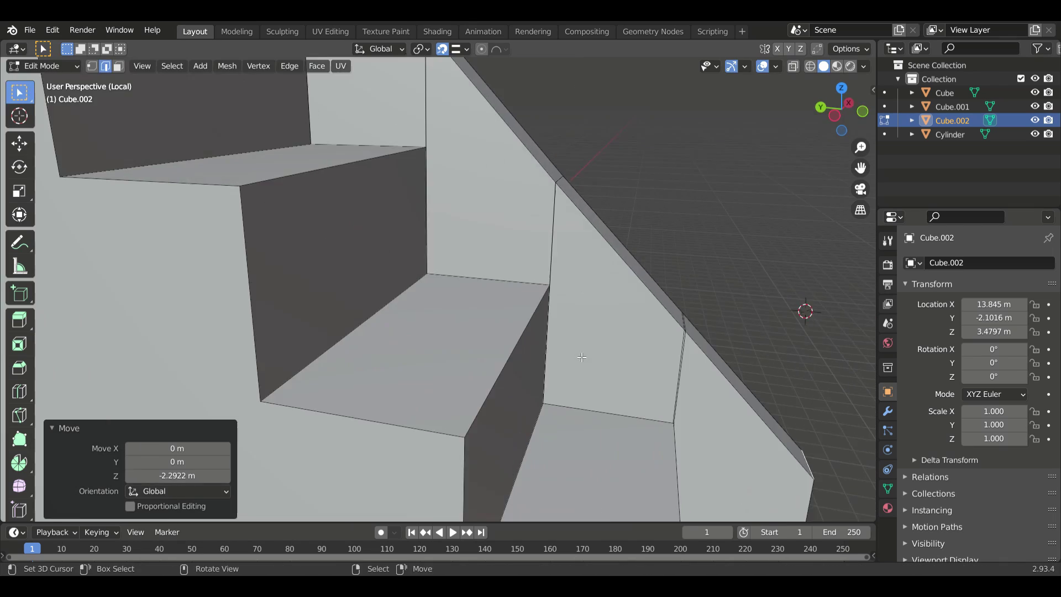
scroll(805, 308, down, 6)
mouse_move(749, 381)
middle_down()
mouse_move(593, 430)
mouse_move(614, 452)
mouse_move(575, 420)
mouse_move(586, 431)
mouse_move(546, 424)
mouse_move(608, 425)
middle_up()
Step: Select railing edges and move them vertically to extend the slope
key(2)
click(593, 431)
key(g)
key(z)
key(g)
key(z)
key(g)
key(z)
click(575, 420)
Step: Adjust further railing faces and edges along Z down the lower steps
key(3)
click(448, 52)
key(g)
key(z)
click(586, 443)
key(2)
key(g)
key(z)
key(g)
key(z)
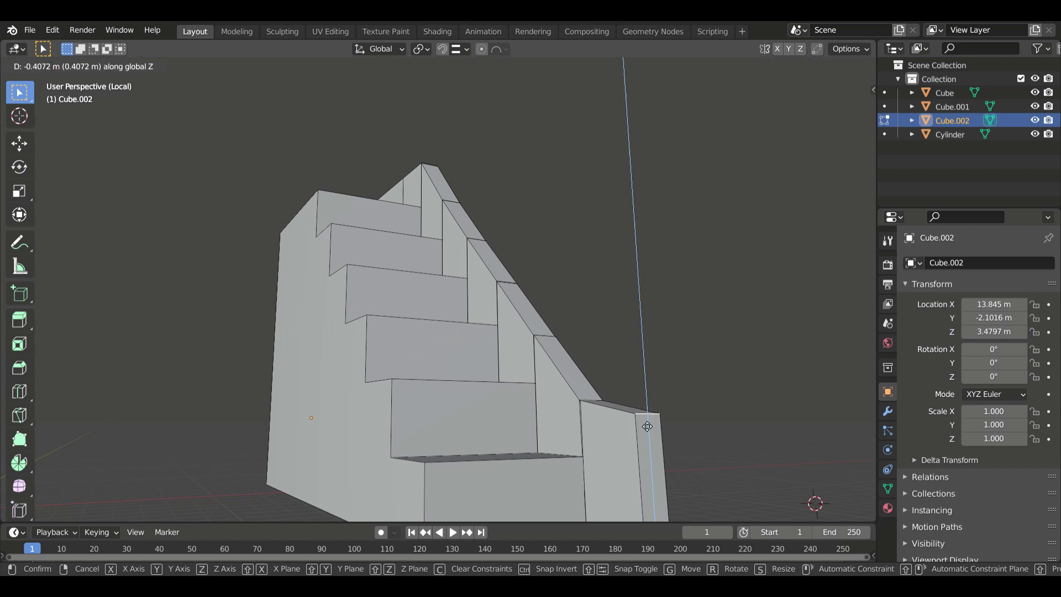
click(645, 487)
mouse_move(645, 488)
middle_down()
mouse_move(562, 487)
mouse_move(497, 462)
mouse_move(547, 437)
middle_up()
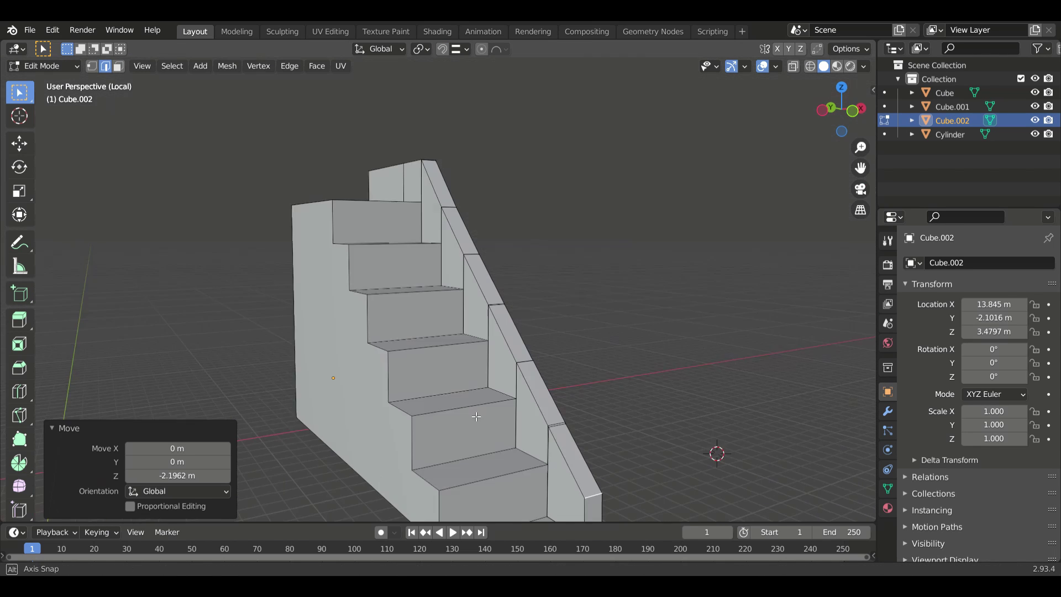
Step: Select the whole railing strip and raise it vertically
key(3)
click(555, 445)
alt+click(500, 316)
mouse_move(500, 316)
middle_down()
mouse_move(503, 276)
mouse_move(438, 187)
mouse_move(508, 215)
middle_up()
scroll(503, 276, down, 2)
key(g)
key(z)
click(502, 269)
Step: Add a centred loop cut on the stairs
click(438, 169)
right_click(438, 169)
scroll(509, 216, up, 3)
mouse_move(516, 333)
middle_down()
mouse_move(464, 363)
mouse_move(505, 279)
mouse_move(496, 389)
mouse_move(531, 265)
middle_up()
Step: Raise a railing edge 0.45079 m on Z with proportional editing
click(465, 363)
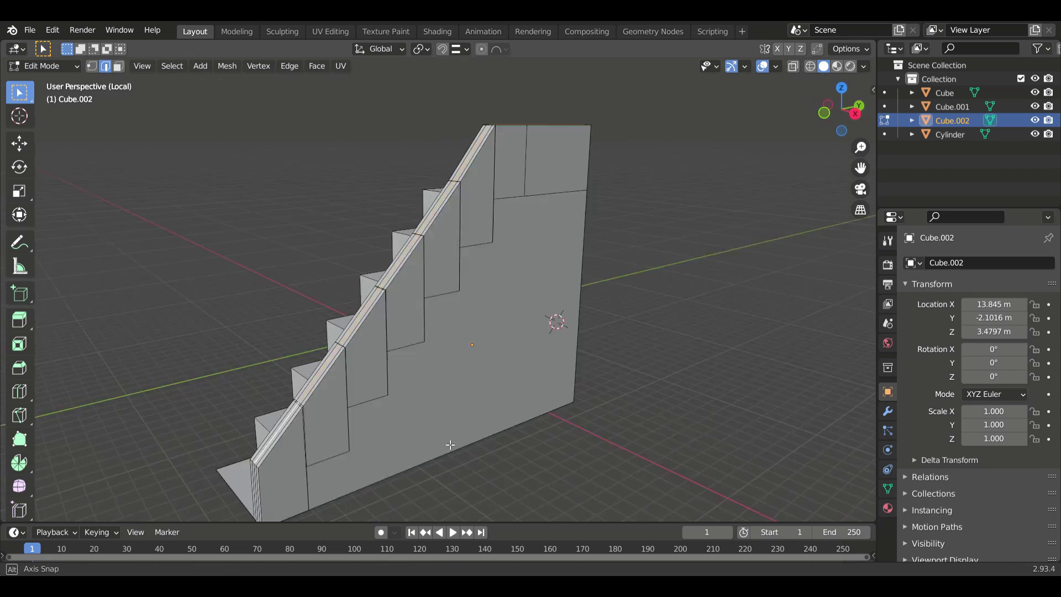
key(o)
key(g)
key(z)
click(548, 146)
mouse_move(548, 146)
middle_down()
mouse_move(495, 310)
mouse_move(684, 486)
mouse_move(286, 361)
middle_up()
key(Tab)
key(Tab)
Step: Raise a wall about 4.09 m high from the staircase's top landing face
click(268, 243)
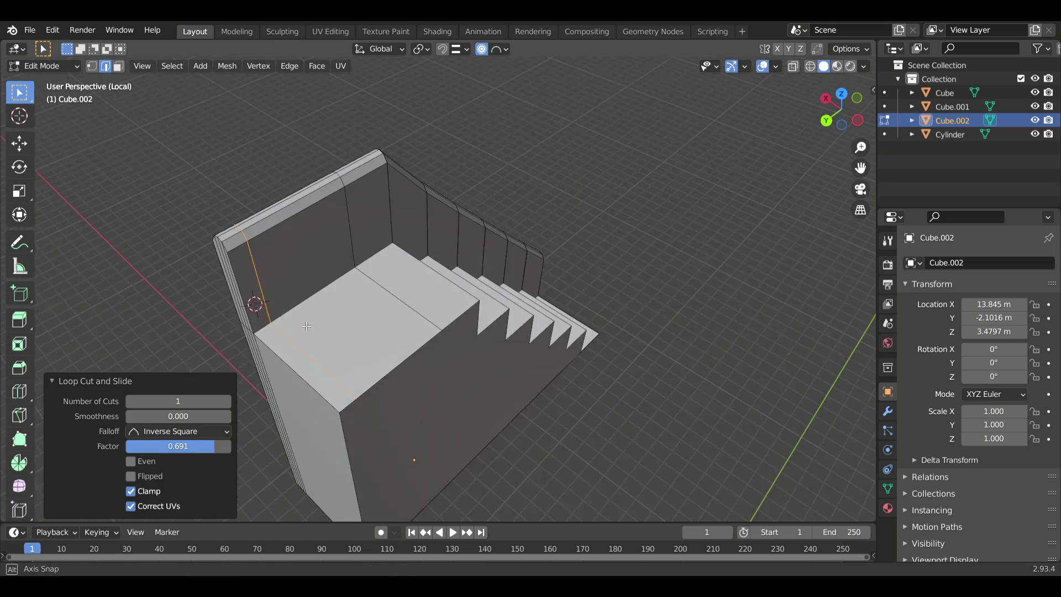
middle_drag(268, 243, 380, 411)
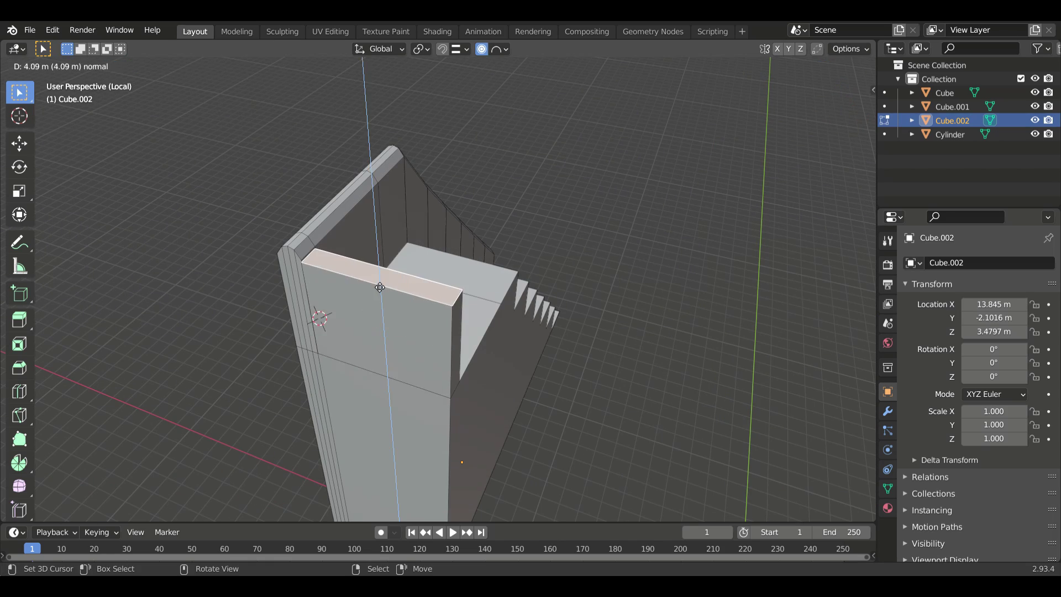
click(379, 288)
mouse_move(379, 288)
middle_down()
mouse_move(309, 259)
mouse_move(229, 267)
mouse_move(201, 249)
mouse_move(462, 307)
middle_up()
key(ctrl+r)
click(309, 260)
key(g)
click(229, 267)
key(g)
key(z)
click(462, 308)
Step: Exit Local View to show the whole house and select the box's rim edge loop
middle_drag(284, 332, 423, 340)
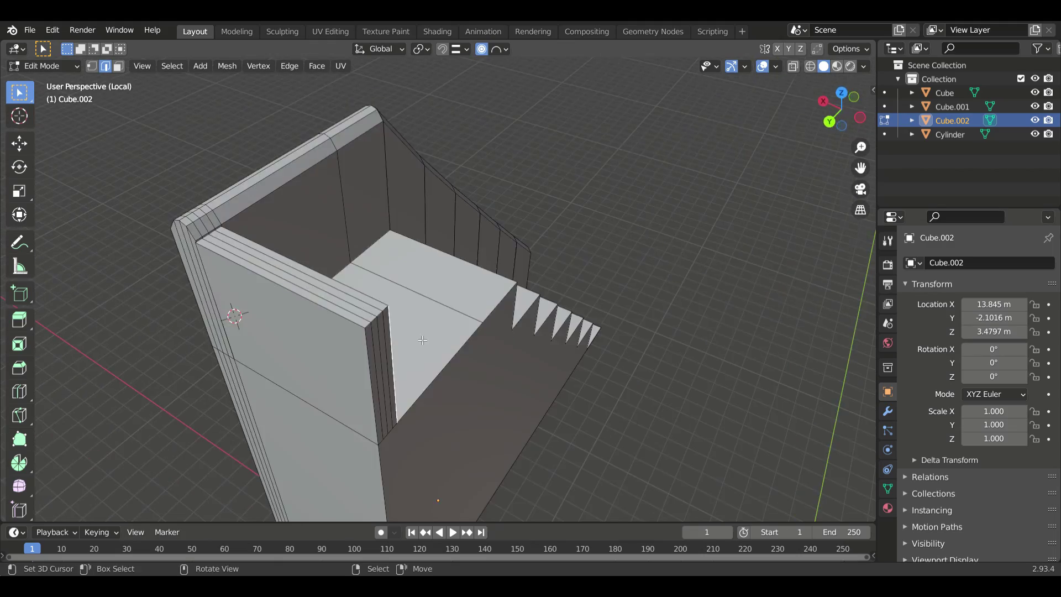
key(KP_Divide)
middle_drag(502, 346, 644, 331)
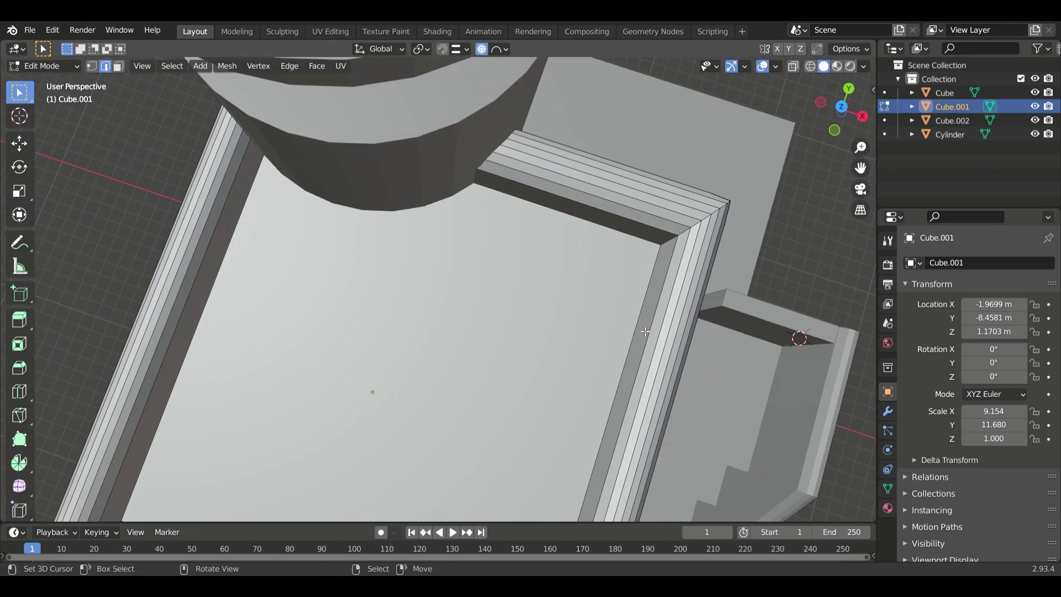
alt+click(683, 259)
mouse_move(683, 258)
middle_down()
mouse_move(725, 276)
mouse_move(533, 269)
middle_up()
scroll(533, 269, down, 5)
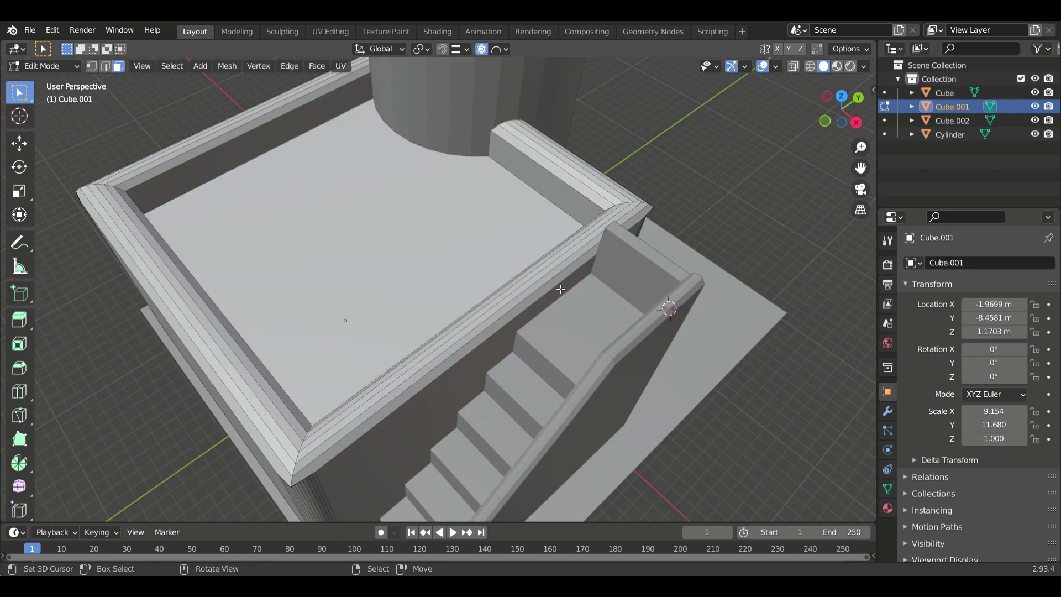
Step: Add a small cutter cube (Cube.003), lower it and widen it along X over the rail
key(Tab)
key(shift+a)
click(802, 304)
key(KP_Decimal)
key(g)
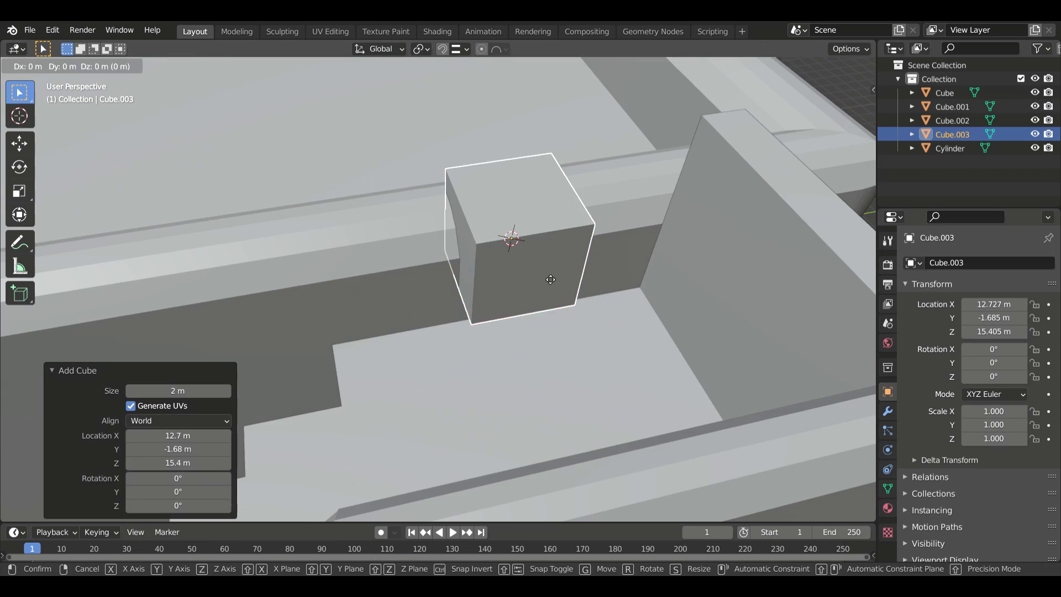
click(547, 318)
click(467, 48)
mouse_move(467, 166)
middle_down()
mouse_move(694, 158)
mouse_move(482, 356)
middle_up()
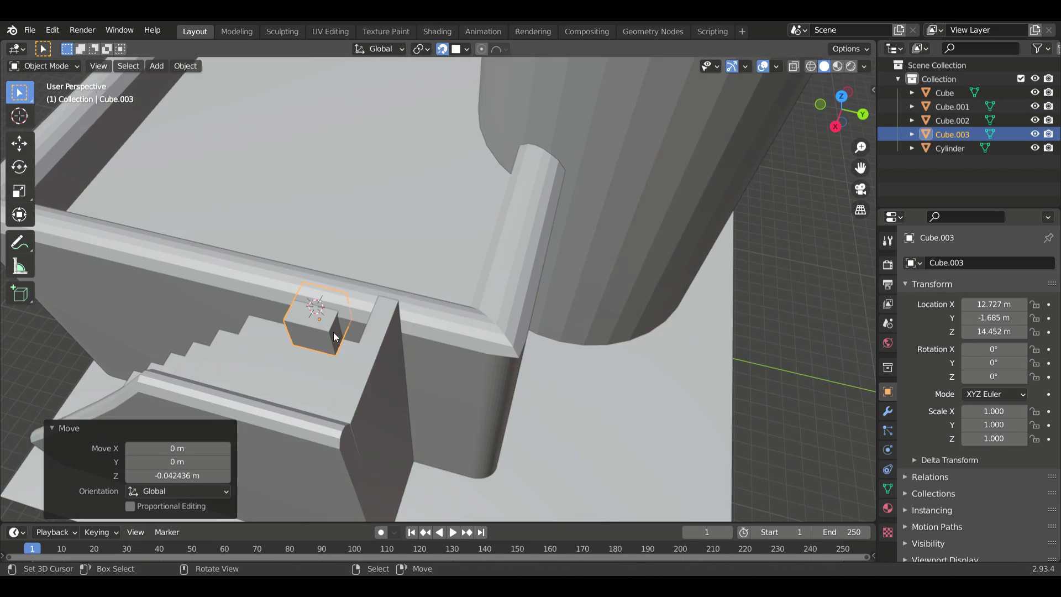
middle_drag(704, 224, 686, 188)
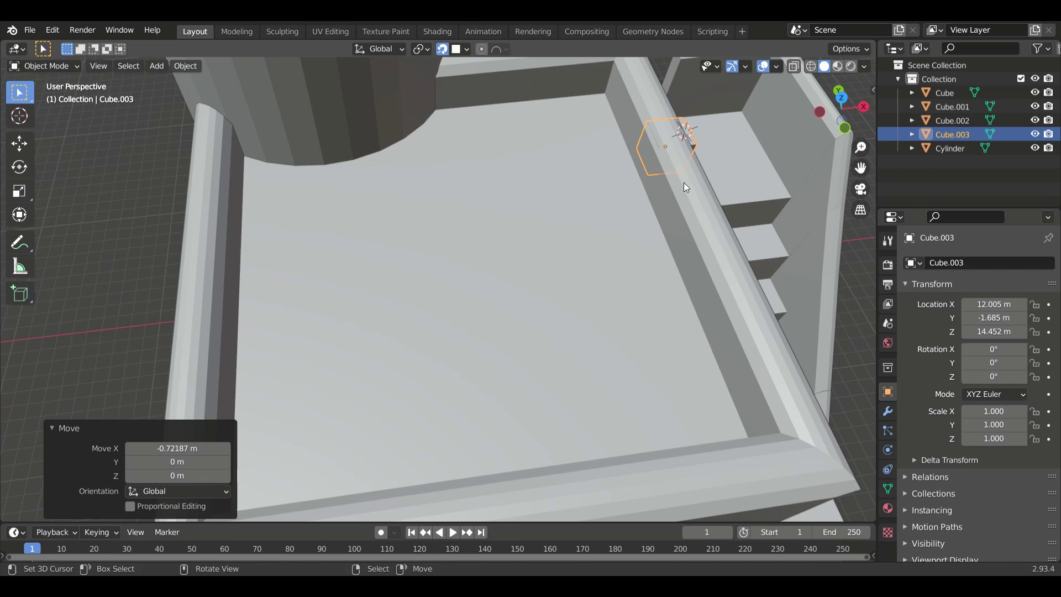
click(618, 184)
mouse_move(619, 184)
middle_down()
mouse_move(682, 166)
mouse_move(597, 260)
mouse_move(420, 309)
mouse_move(628, 252)
mouse_move(613, 243)
mouse_move(687, 188)
mouse_move(608, 205)
middle_up()
Step: Slide the cutter cube along Y to where the stairs meet the rail
key(Tab)
click(583, 246)
key(g)
key(y)
click(414, 315)
key(g)
key(y)
click(636, 232)
key(Tab)
Step: Cut Cube.001 with a Boolean Difference modifier using Cube.003 and apply it
click(888, 411)
click(978, 262)
click(770, 333)
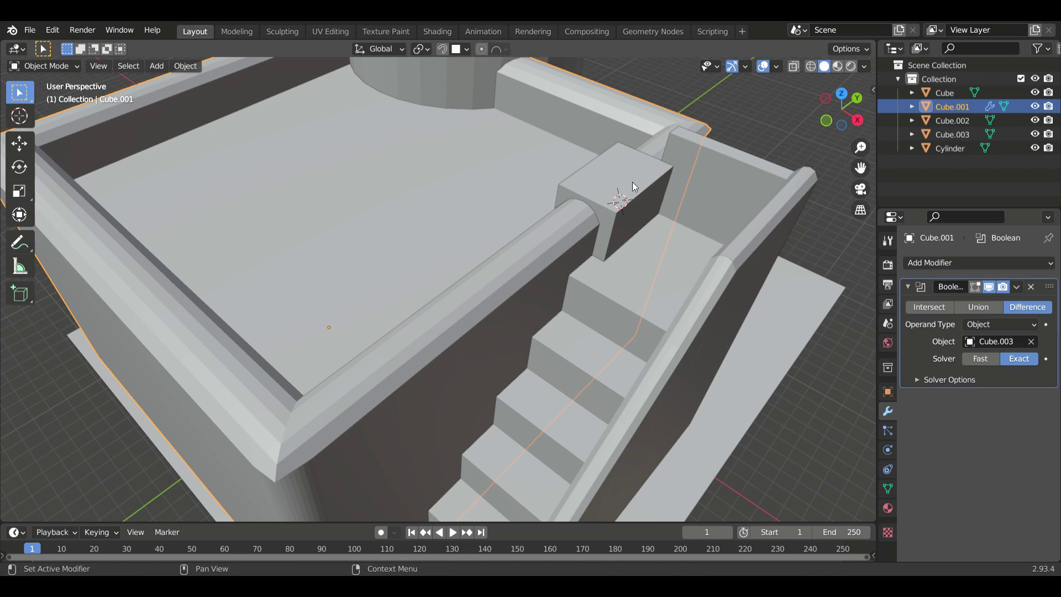
key(ctrl+a)
Step: Set Cube.003's viewport display to Wire
click(558, 255)
click(887, 343)
click(888, 392)
scroll(939, 471, down, 8)
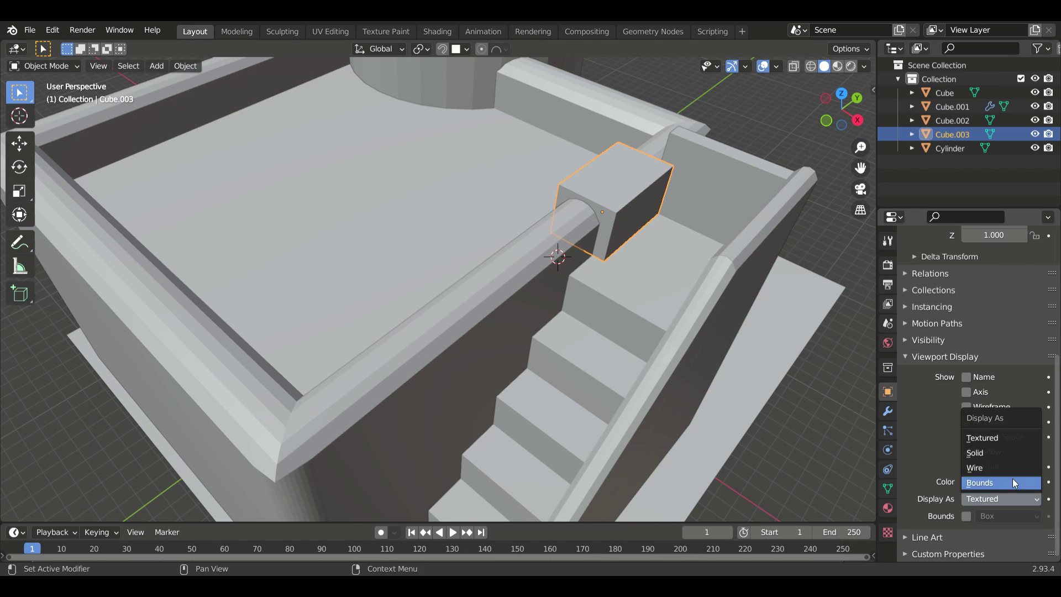
click(974, 468)
click(1035, 134)
scroll(576, 213, down, 6)
middle_drag(552, 221, 576, 213)
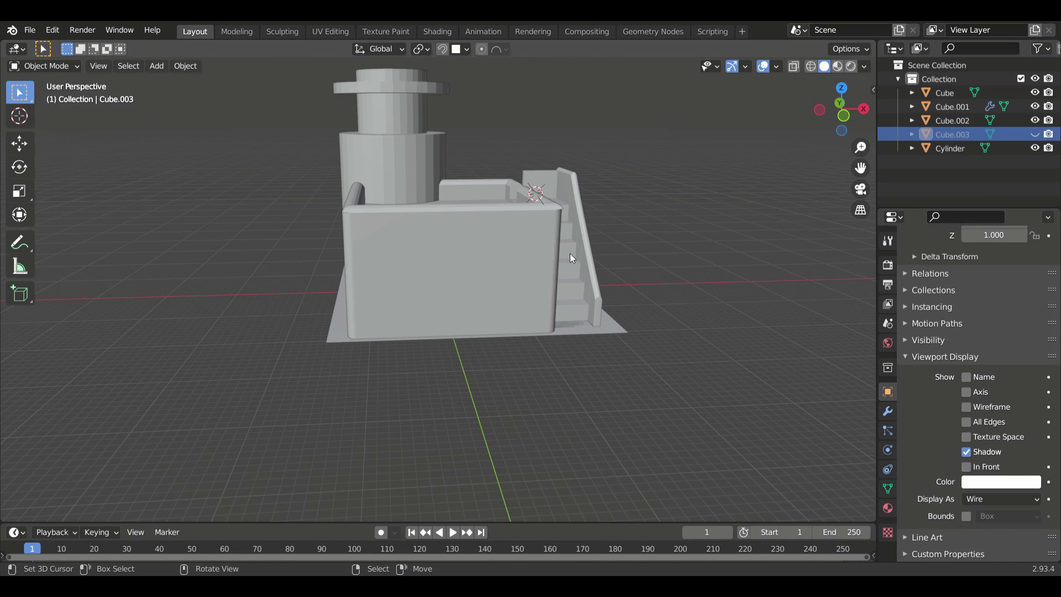
Step: Scale the cylinder tower down and move it along Y beside the box
middle_drag(571, 250, 569, 300)
scroll(378, 181, up, 3)
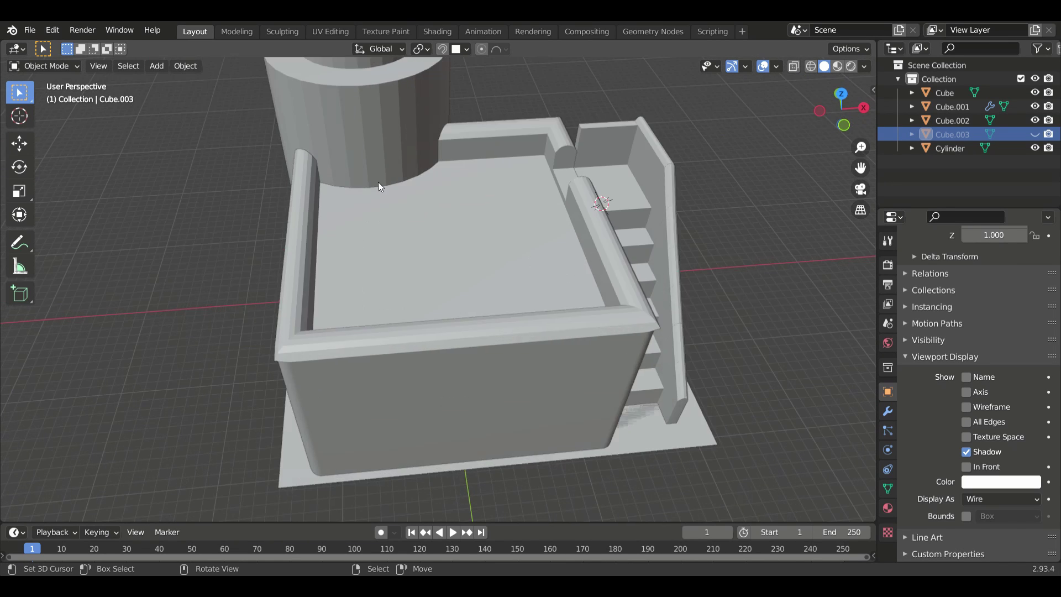
scroll(378, 181, down, 3)
click(396, 203)
key(s)
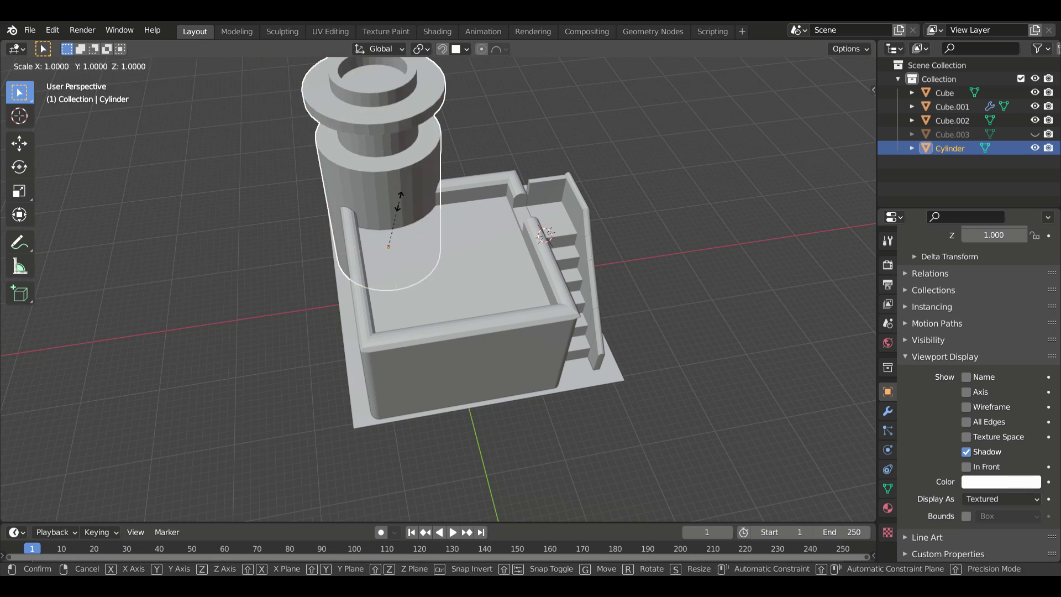
click(399, 196)
scroll(299, 243, down, 4)
middle_drag(299, 243, 387, 166)
key(g)
key(y)
click(670, 227)
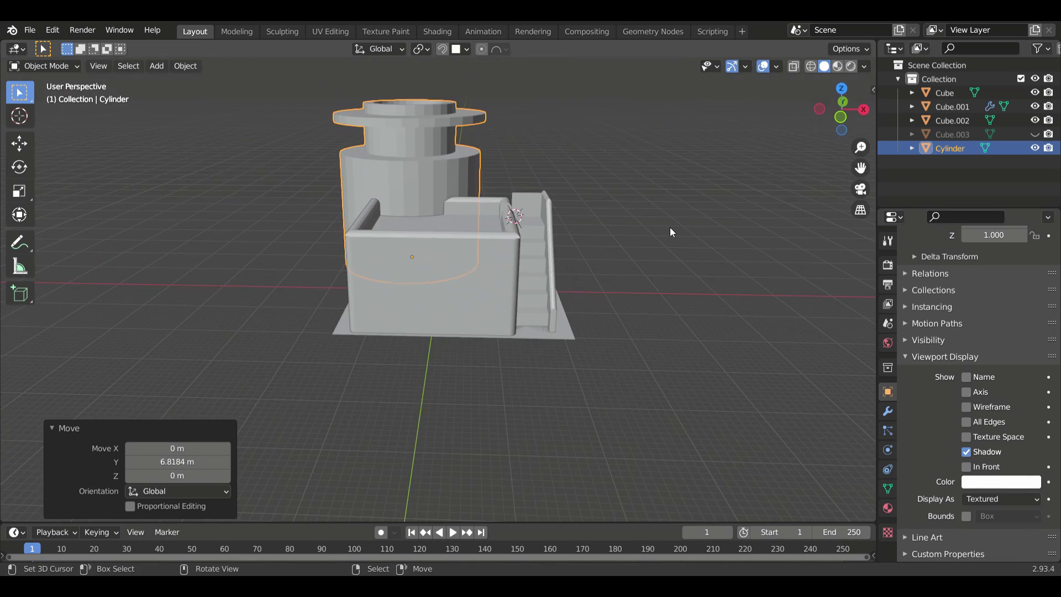
middle_drag(670, 227, 497, 248)
Step: Lengthen the base slab's edge so it extends under both the tower and the box
click(420, 287)
key(Tab)
scroll(420, 287, up, 5)
mouse_move(386, 298)
middle_down()
mouse_move(354, 307)
mouse_move(289, 274)
middle_up()
scroll(287, 266, down, 4)
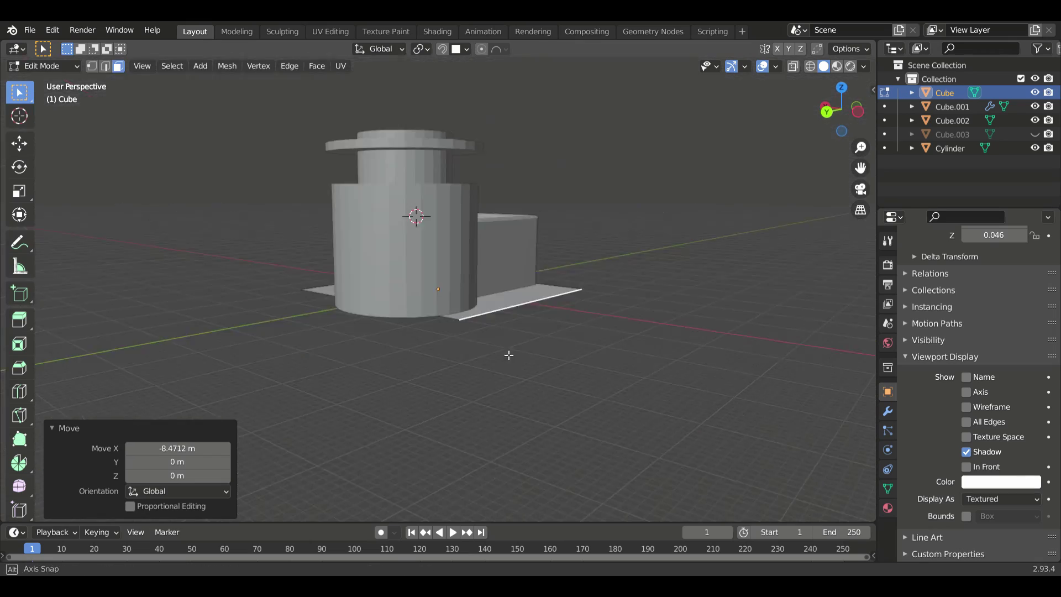
scroll(414, 213, up, 4)
mouse_move(415, 213)
middle_down()
mouse_move(523, 407)
mouse_move(598, 366)
mouse_move(585, 383)
middle_up()
key(Tab)
click(532, 398)
scroll(532, 398, up, 4)
Step: Extrude the lower cylinder's top edge loop and scale it inward to 0.893 as a ledge
key(Tab)
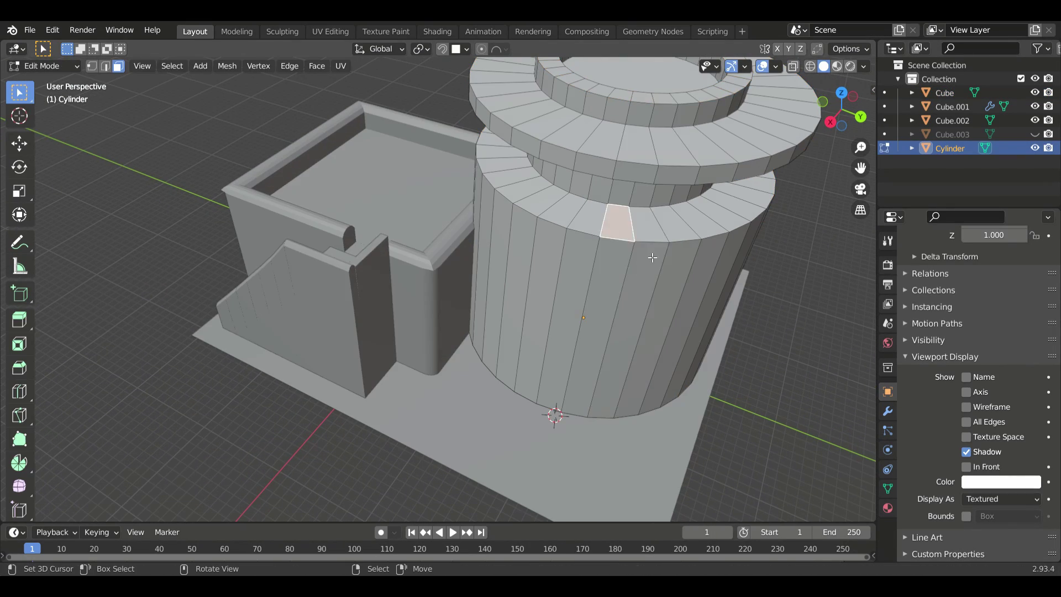
alt+click(636, 260)
key(g)
right_click(634, 278)
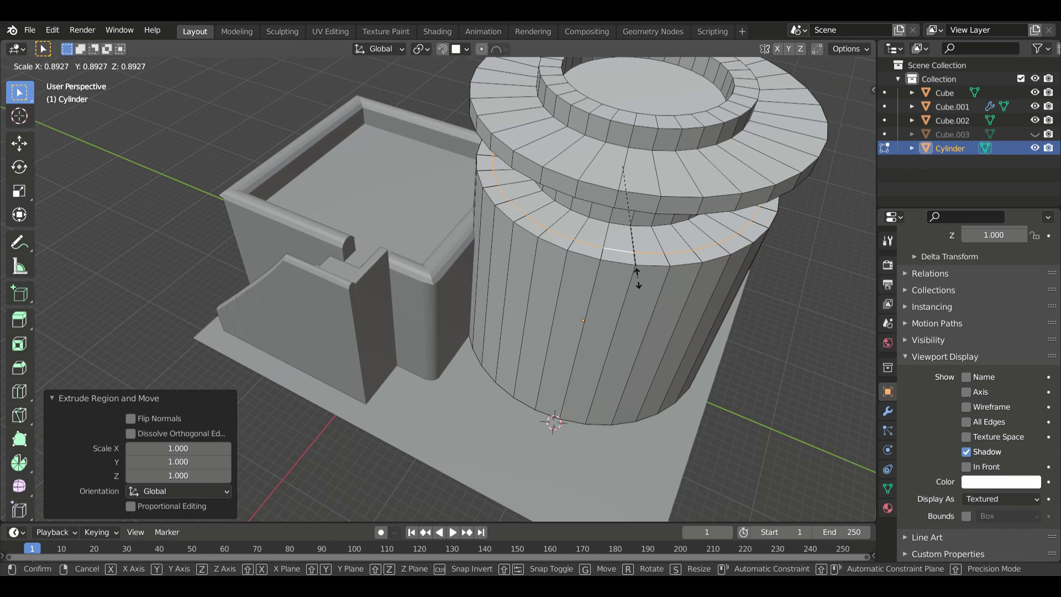
click(637, 277)
mouse_move(637, 278)
middle_down()
mouse_move(529, 173)
mouse_move(529, 199)
middle_up()
Step: Select the face band below the rim, cancel an outward push, and leave Edit Mode
key(3)
alt+click(497, 166)
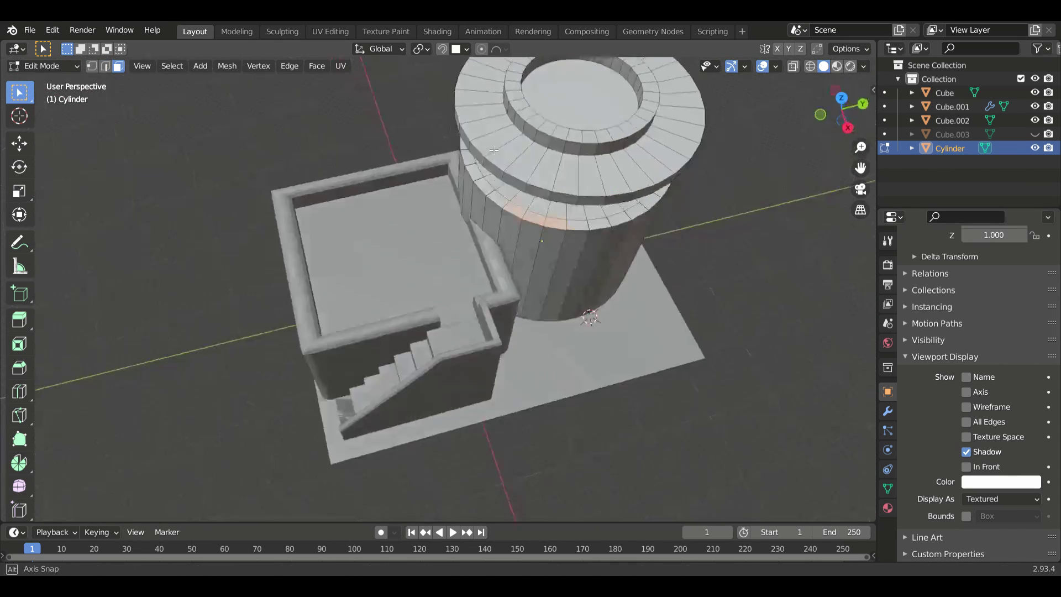
mouse_move(498, 166)
middle_down()
mouse_move(584, 266)
mouse_move(388, 288)
middle_up()
scroll(388, 289, up, 4)
scroll(411, 354, down, 3)
mouse_move(631, 403)
middle_down()
mouse_move(411, 354)
mouse_move(491, 360)
middle_up()
key(alt+s)
key(Escape)
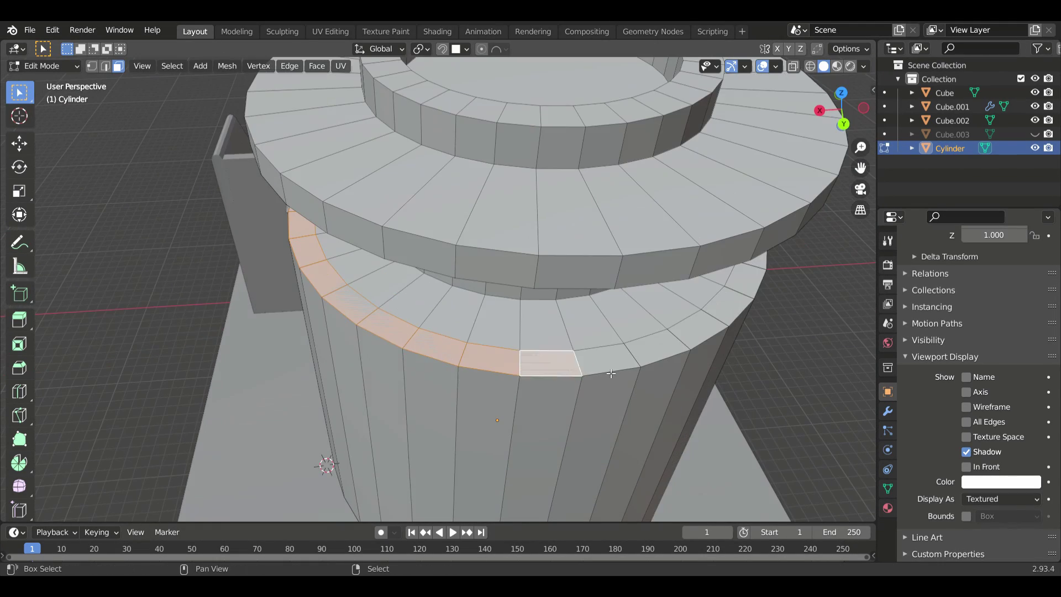
scroll(421, 245, down, 3)
mouse_move(421, 245)
middle_down()
mouse_move(402, 148)
mouse_move(415, 176)
middle_up()
scroll(402, 148, up, 3)
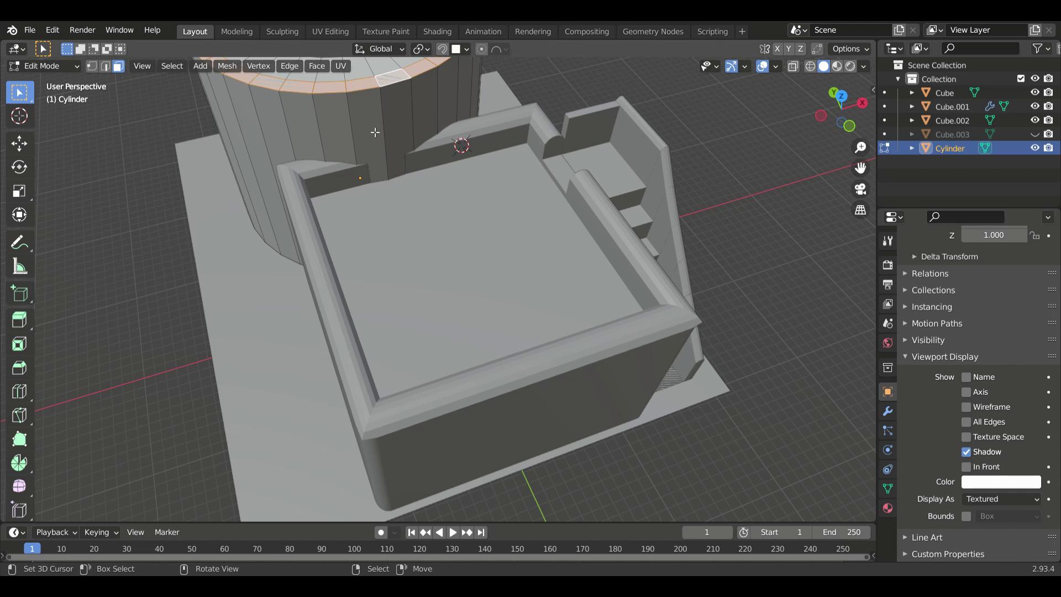
middle_drag(375, 132, 416, 173)
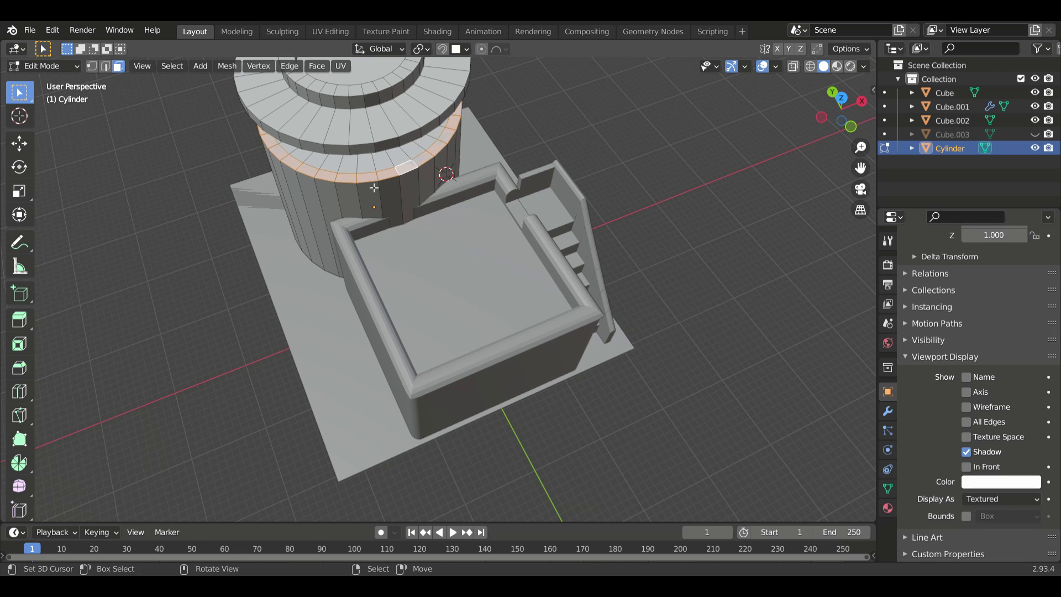
key(Tab)
Step: Add a plane, raise it along Z, and stretch one edge 4.0897 m along X into a strip
key(shift+a)
click(476, 193)
scroll(354, 193, up, 5)
key(g)
key(z)
click(259, 167)
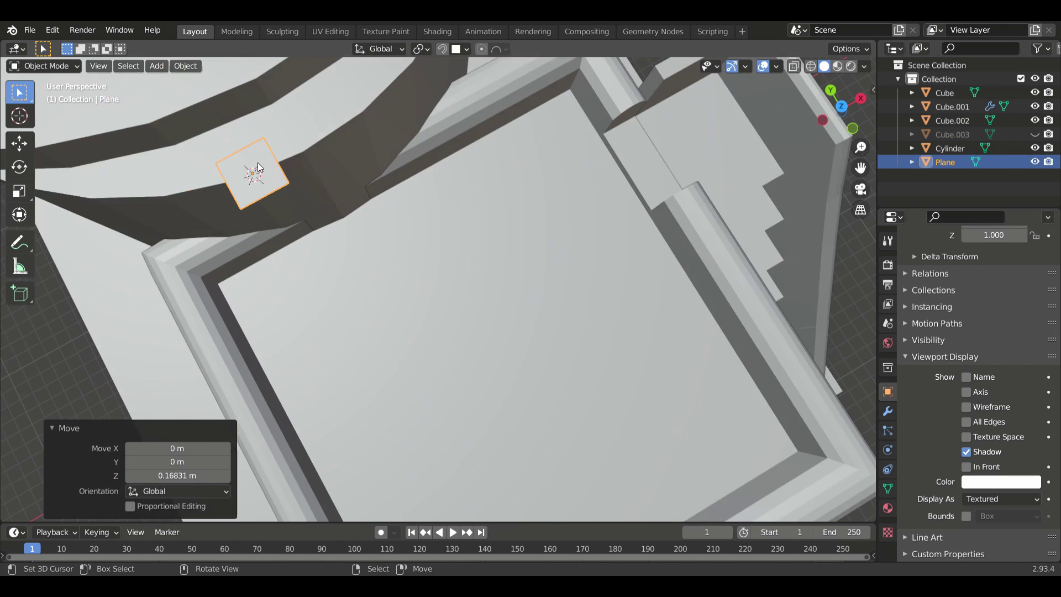
key(Tab)
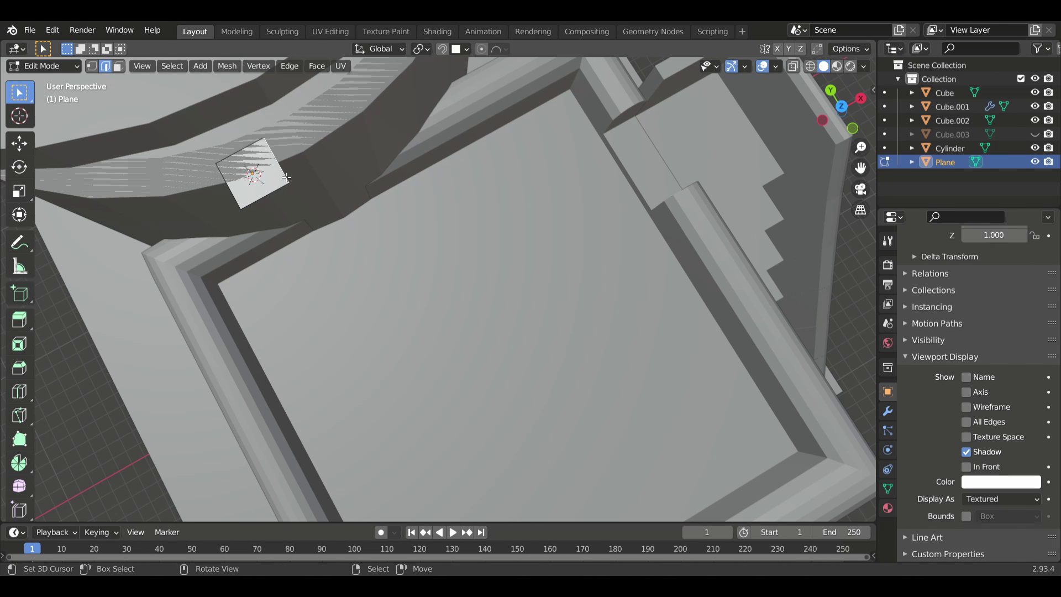
key(g)
key(x)
click(390, 138)
scroll(422, 137, down, 5)
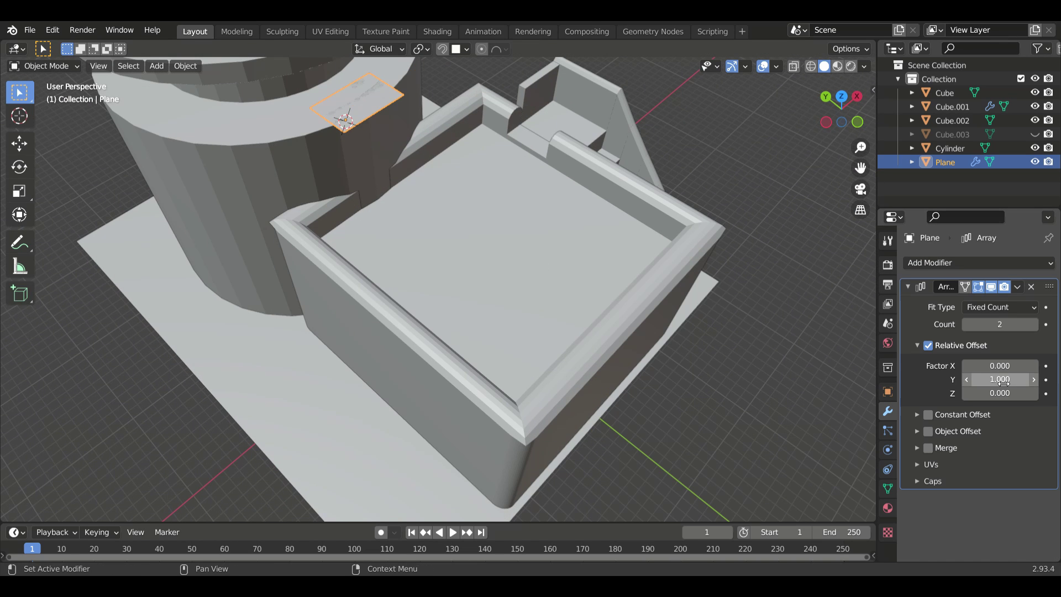
Step: Remove the Array modifier and stretch the plane's edge along Y
double_click(1011, 394)
text(0.9)
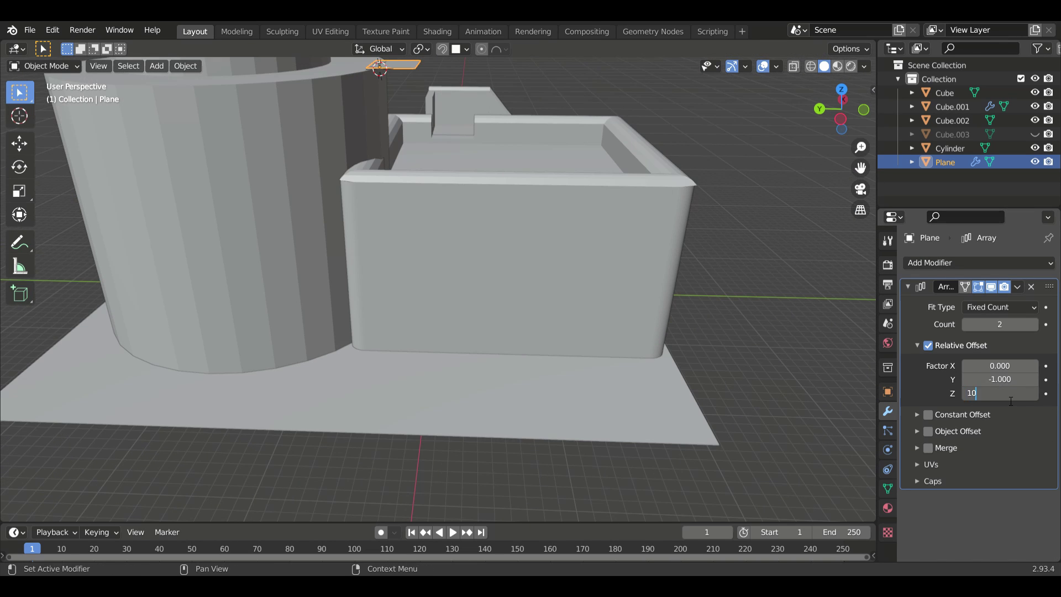
text(.0)
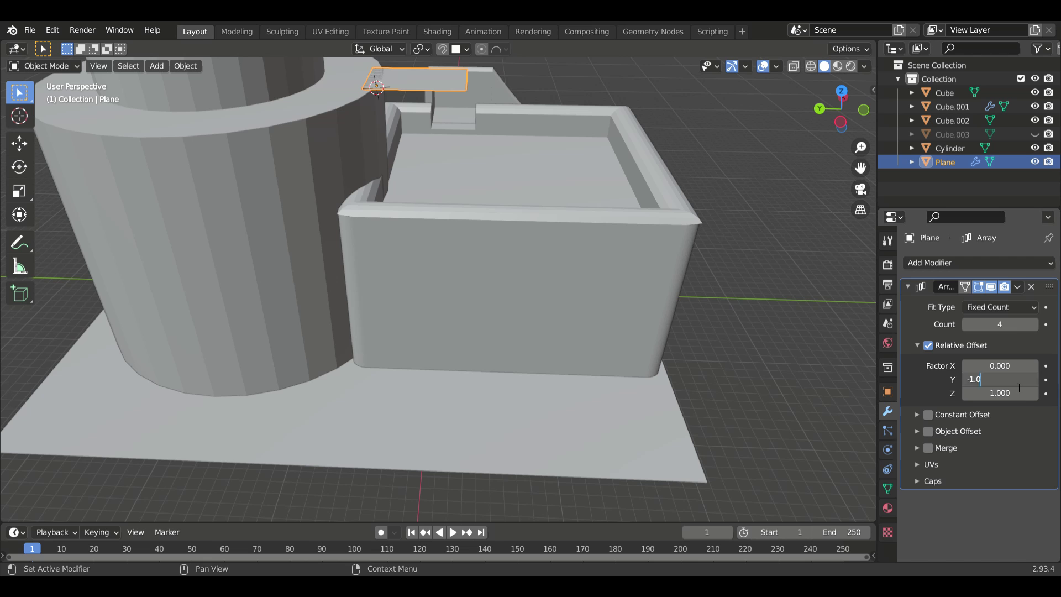
key(ctrl+x)
middle_drag(565, 303, 399, 225)
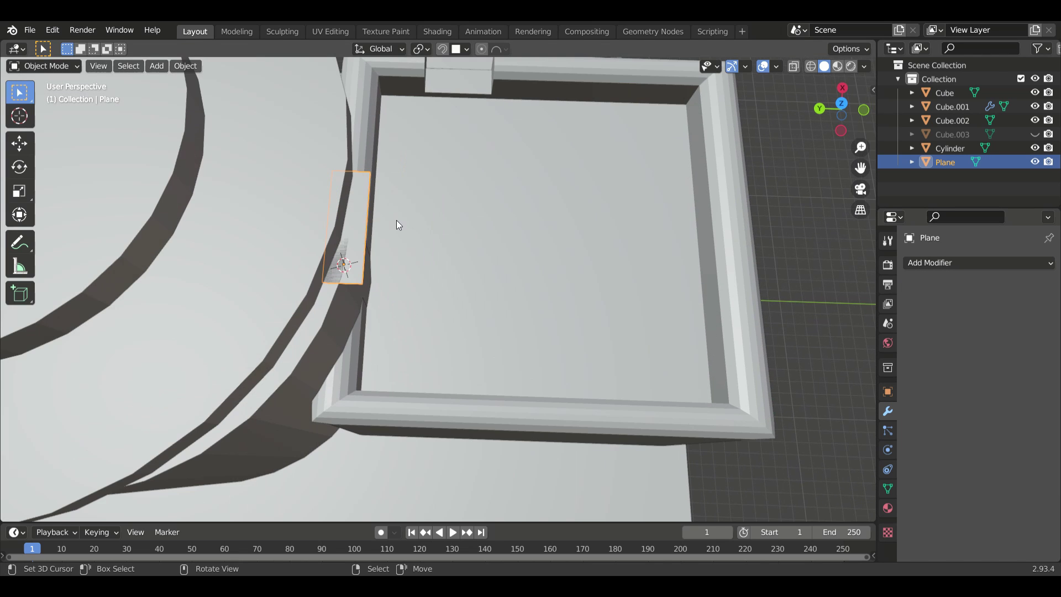
key(Tab)
key(g)
key(y)
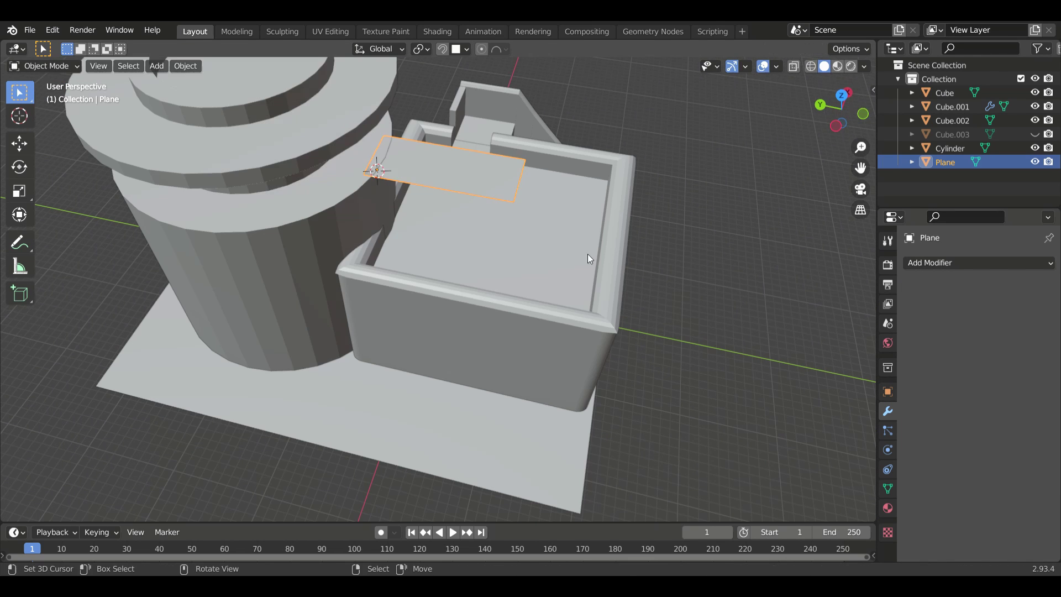
click(182, 66)
Step: Center the plane's origin, tilt it about X, and move it along Y beside the box
click(354, 146)
key(r)
key(x)
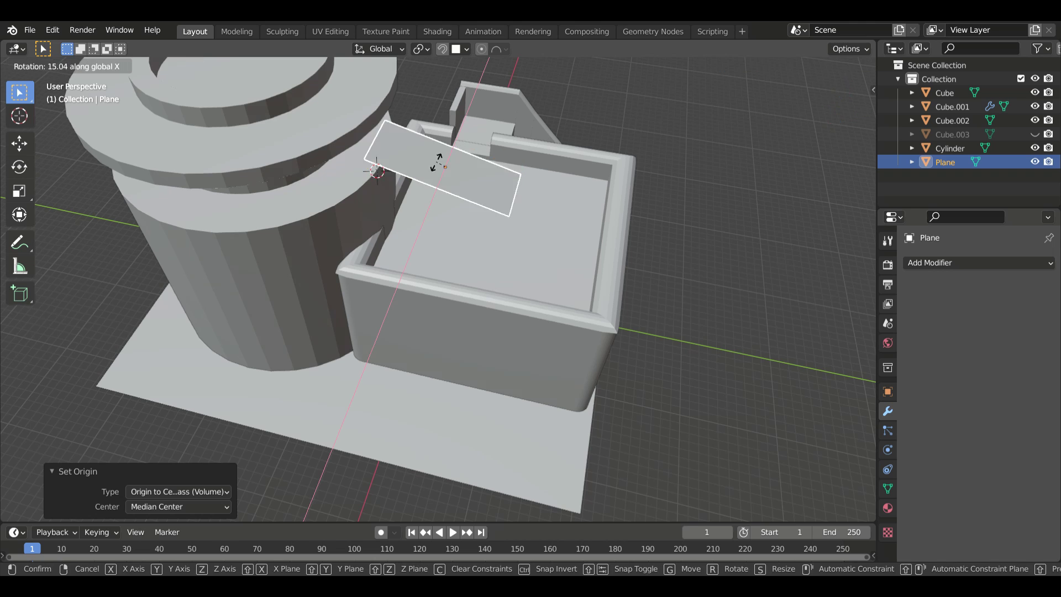
click(440, 161)
mouse_move(439, 161)
middle_down()
mouse_move(411, 208)
mouse_move(409, 182)
middle_up()
key(g)
key(y)
click(411, 208)
Step: Narrow the plane to 0.684 along Y and begin a 13-cut loop cut across it
click(433, 224)
scroll(409, 183, up, 2)
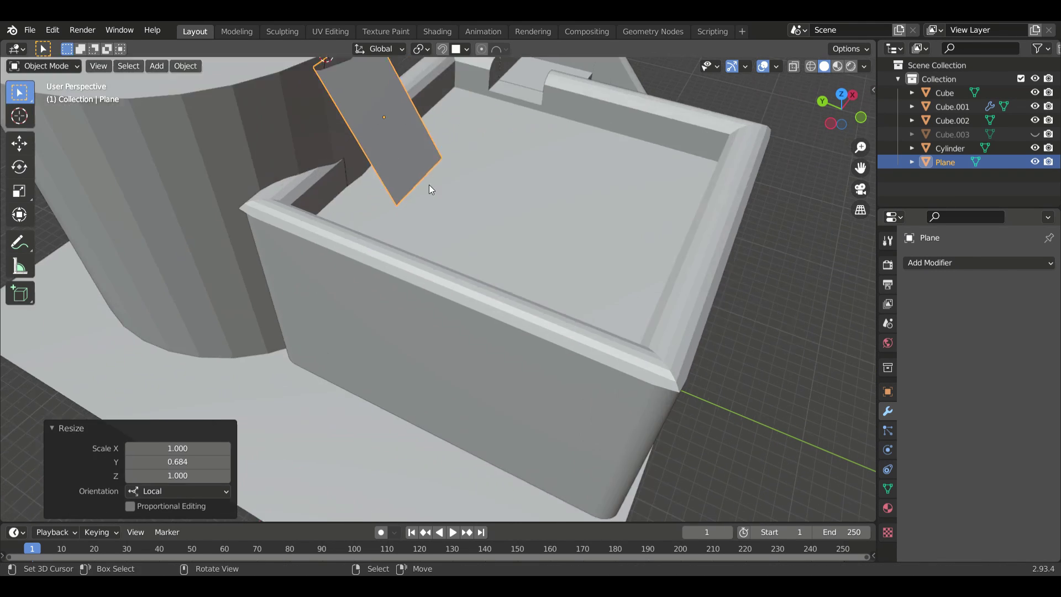
key(Tab)
key(ctrl+r)
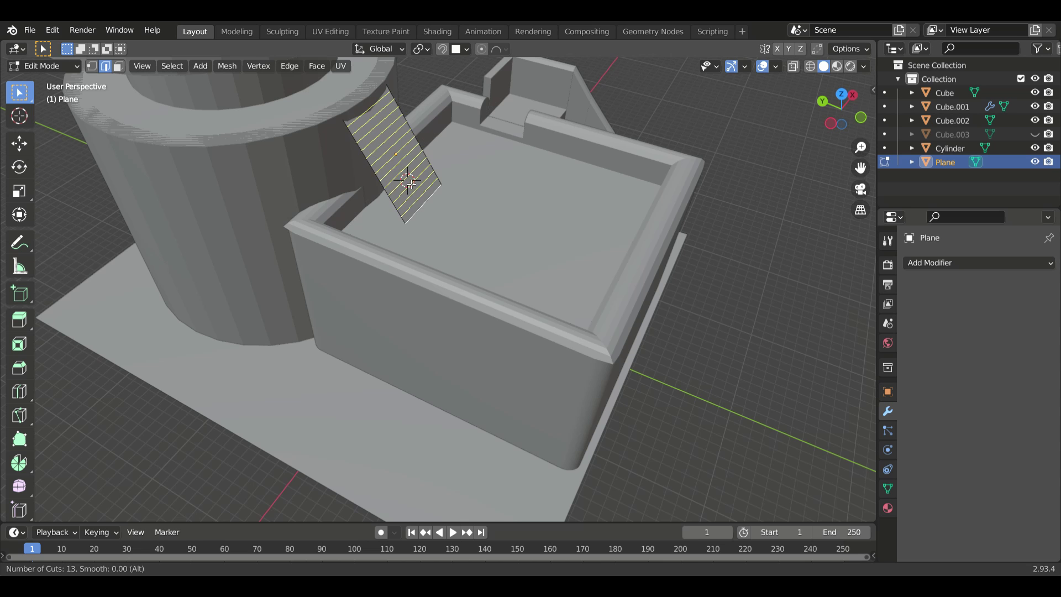
Step: Confirm the 13 loop cuts and delete every other band of faces, leaving slats
click(409, 181)
middle_drag(769, 239, 386, 221)
scroll(387, 221, up, 3)
key(3)
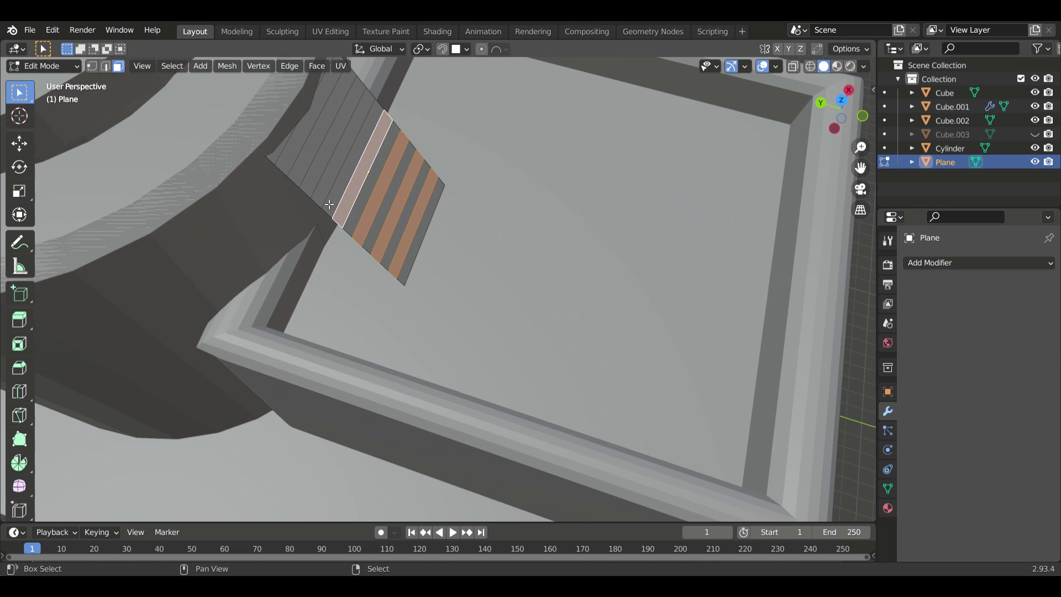
key(x)
click(301, 216)
middle_drag(301, 216, 412, 200)
Step: Separate the remaining slats into their own objects, such as Plane.003
click(415, 200)
key(F3)
text(sepa)
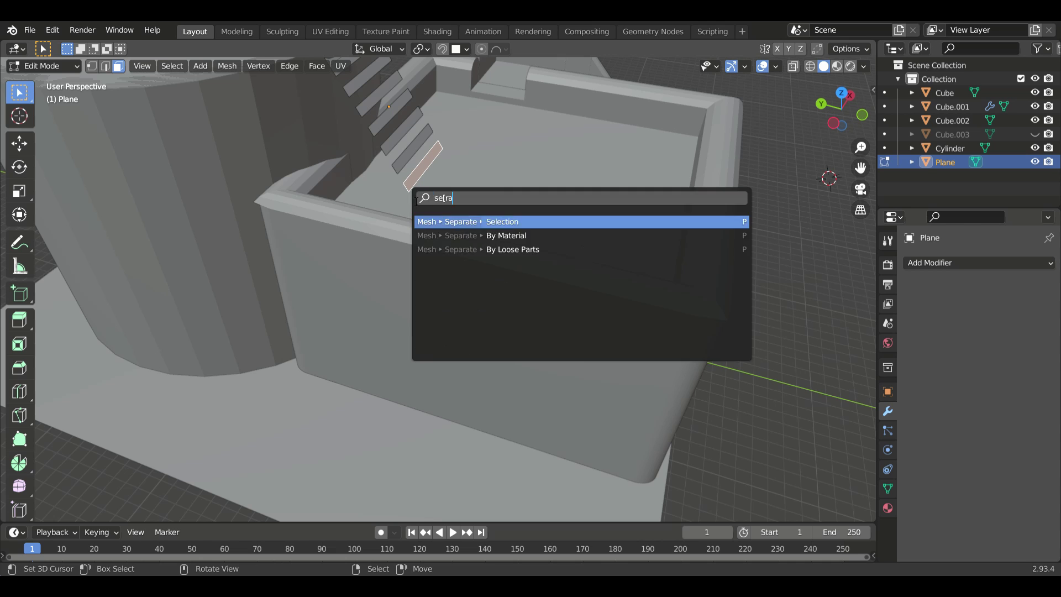
key(Return)
key(Tab)
key(Tab)
key(Tab)
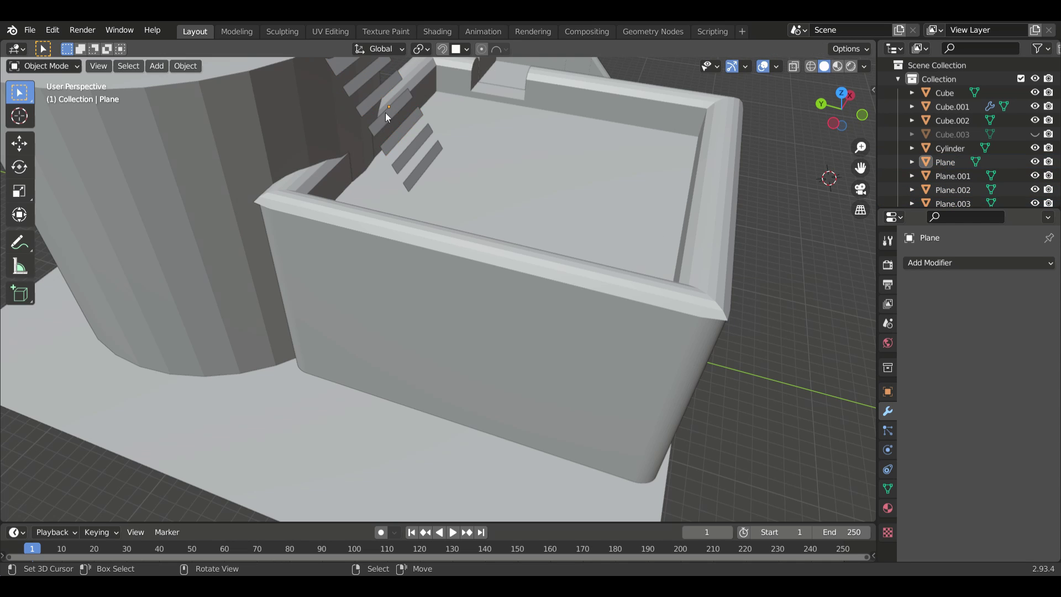
shift+right_click(801, 263)
key(Tab)
Step: Leave Edit Mode on the plane and select all seven thin strip objects
key(Tab)
scroll(757, 211, down, 3)
scroll(497, 221, up, 3)
middle_drag(497, 221, 356, 118)
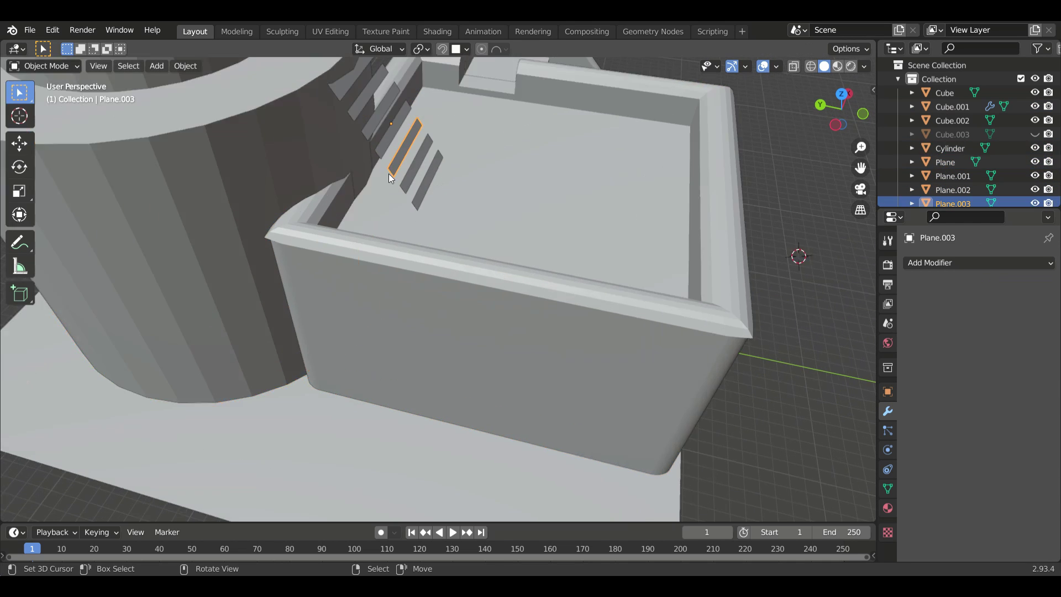
key(Tab)
key(Tab)
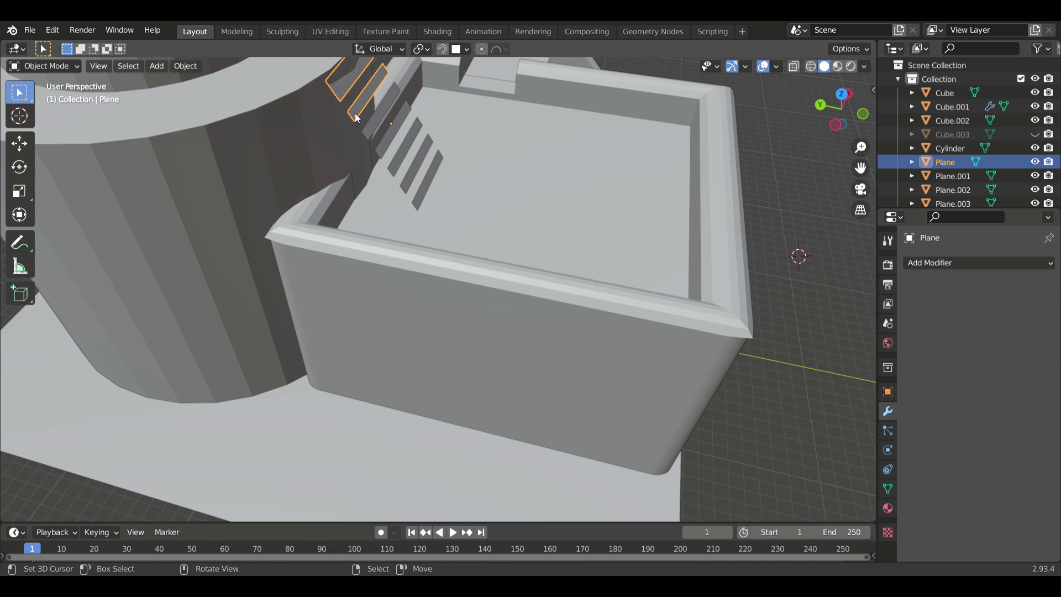
key(Tab)
key(Tab)
key(ctrl+z)
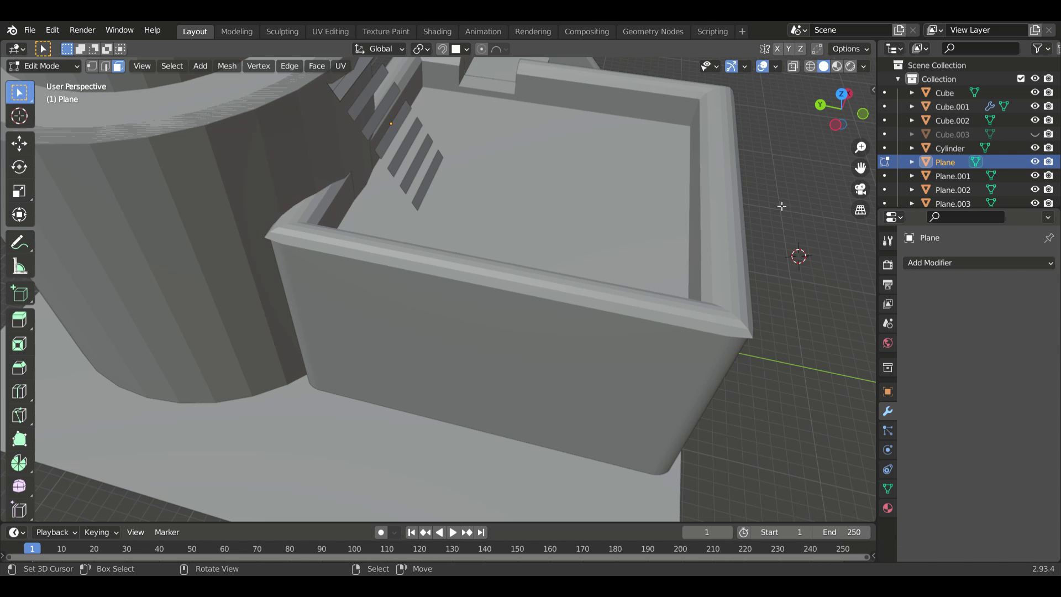
shift+click(395, 164)
shift+click(442, 199)
Step: Set each strip's origin to its centre, rotate the strips 135° on X, and isolate them in Local view
mouse_move(395, 164)
middle_down()
mouse_move(442, 198)
mouse_move(449, 176)
middle_up()
right_click(449, 173)
click(186, 65)
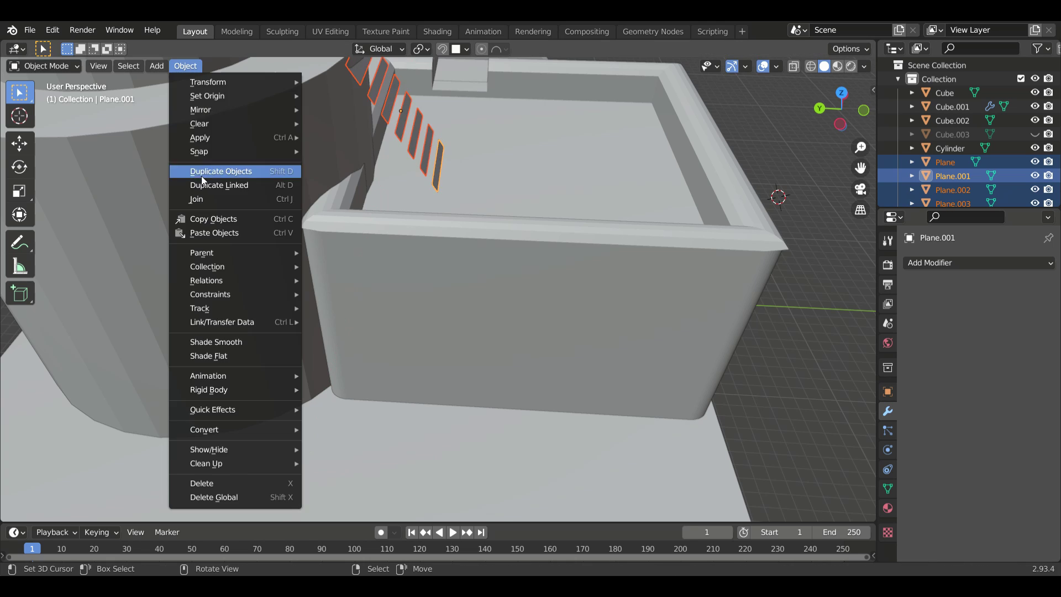
click(343, 174)
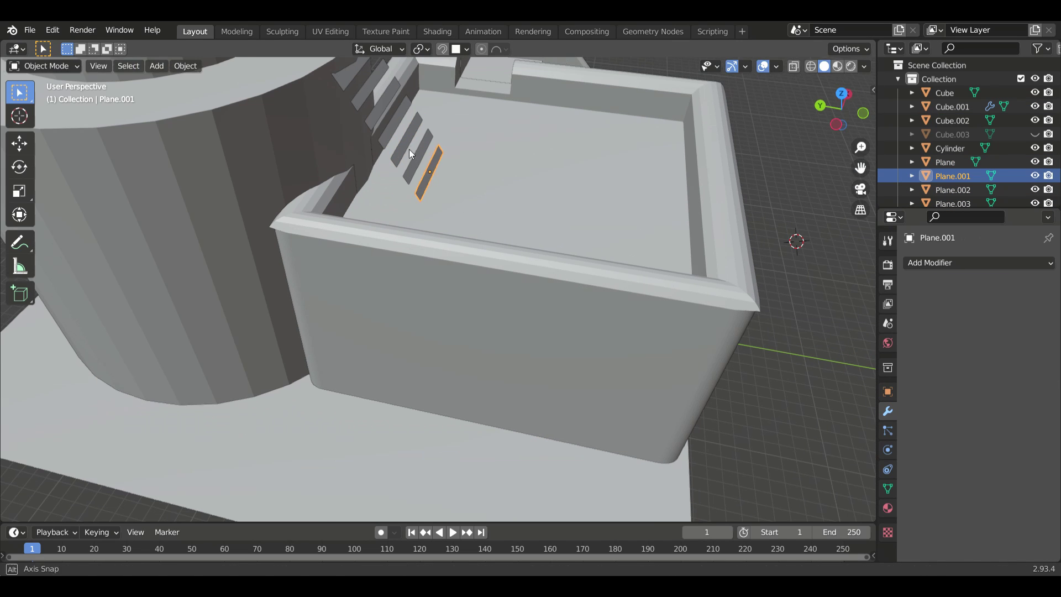
right_click(367, 175)
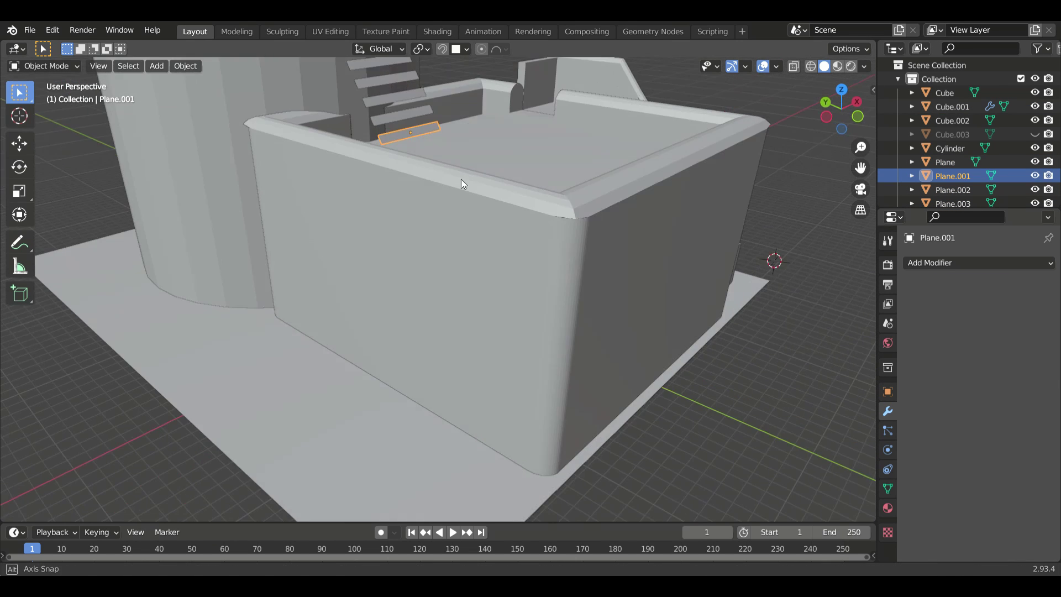
key(KP_Divide)
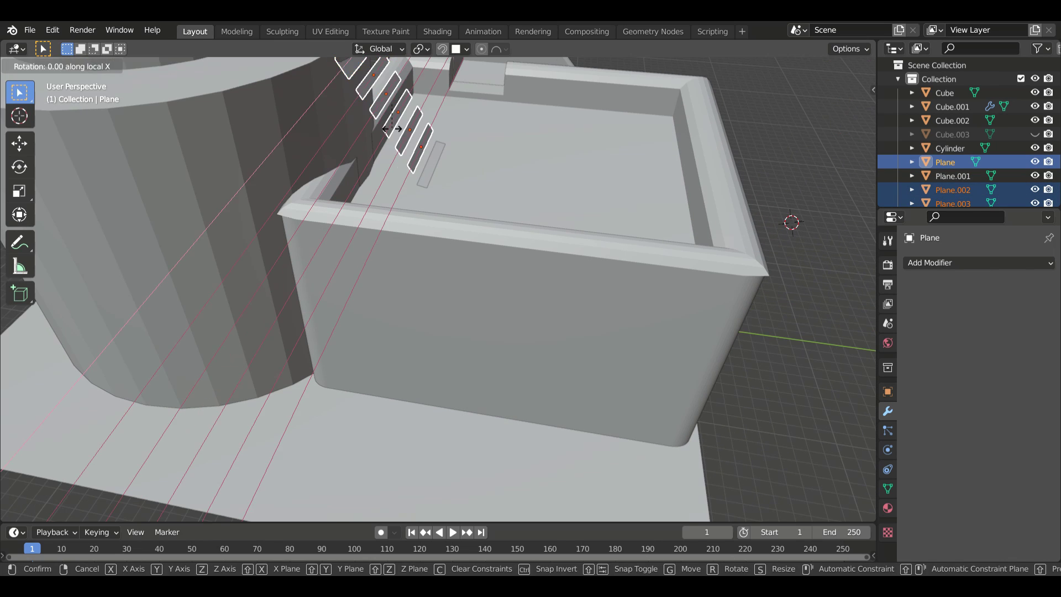
click(394, 122)
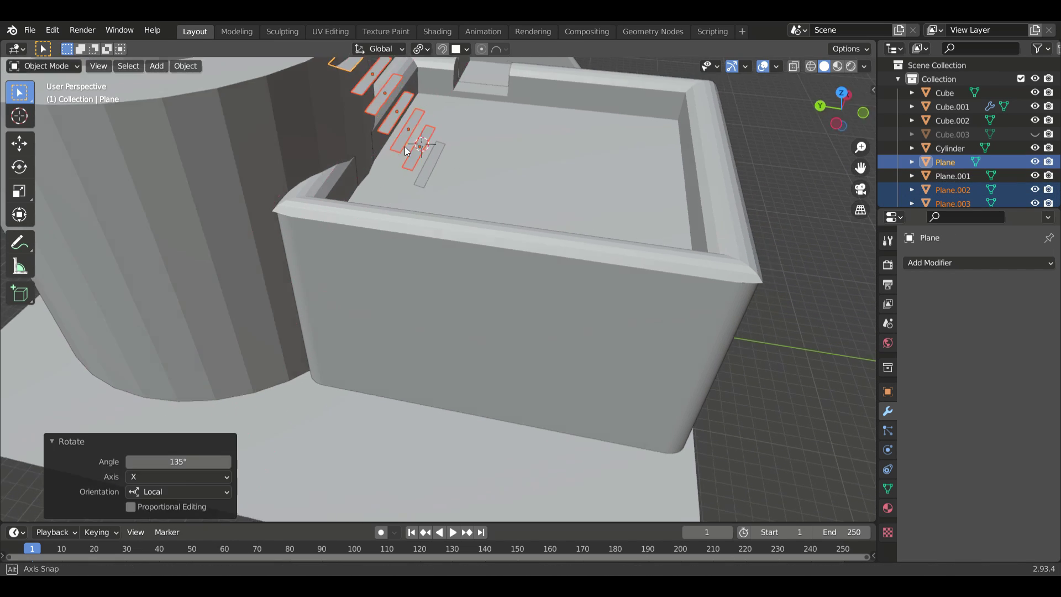
key(KP_Divide)
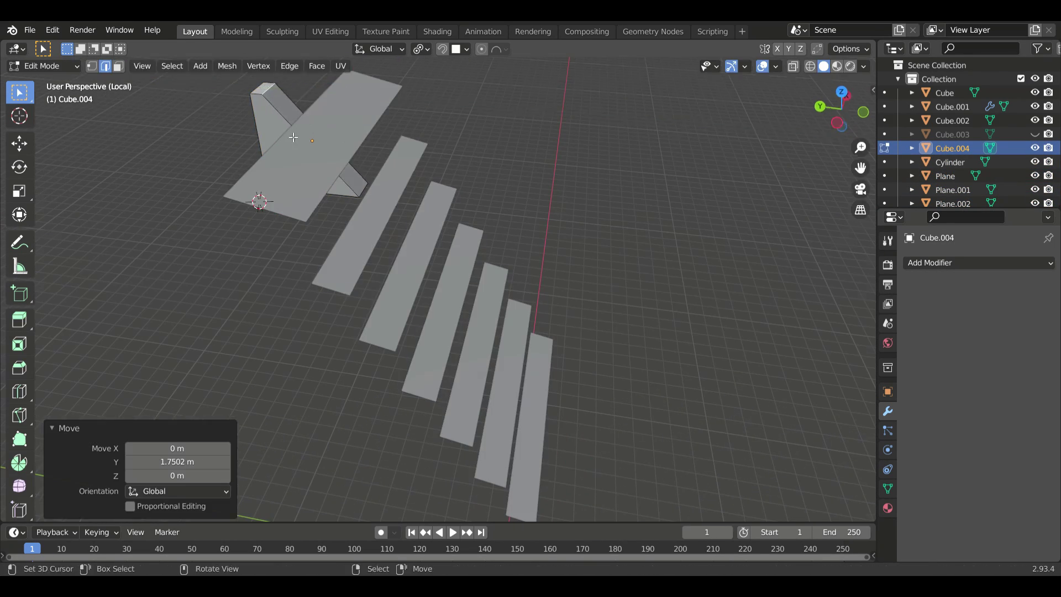
Step: In face mode, lower Cube.004's face along Z into a long rail behind the rungs
middle_drag(293, 137, 291, 114)
key(3)
key(g)
key(z)
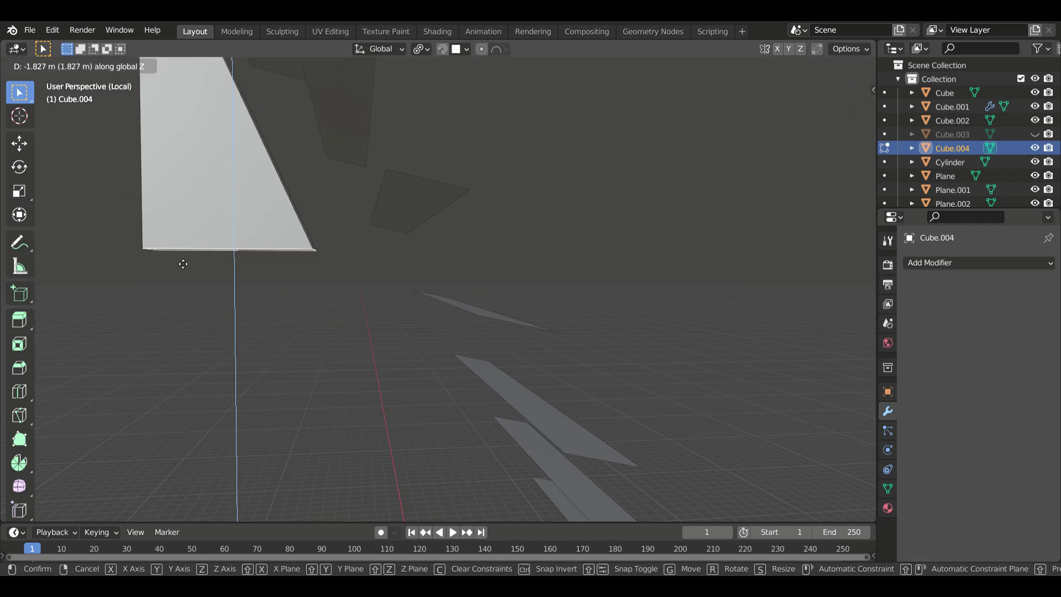
click(180, 255)
middle_drag(180, 256, 338, 399)
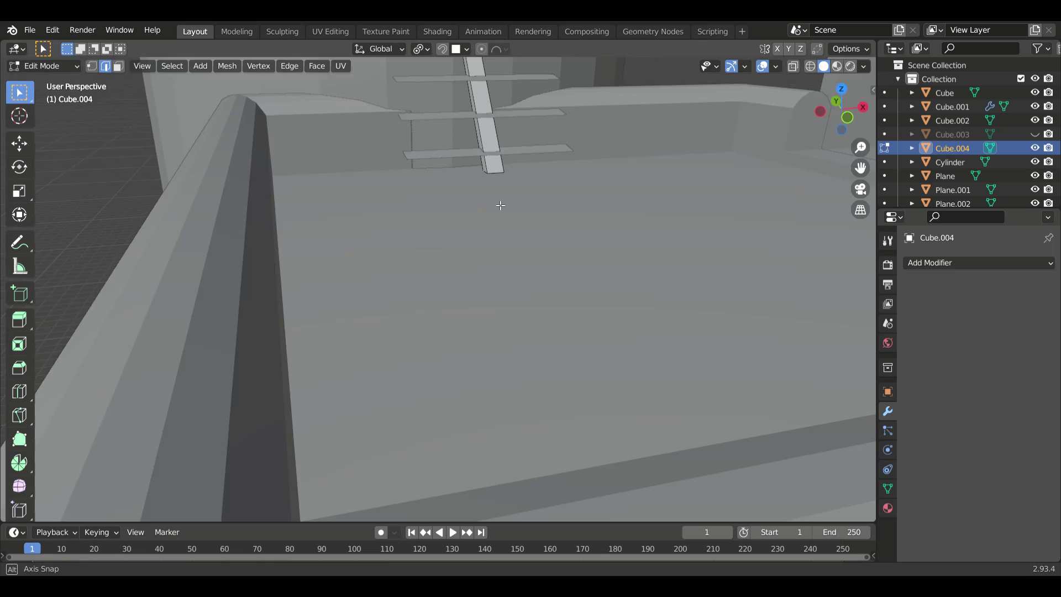
Step: Leave Edit Mode and orbit out to view the finished ladder against the tower
middle_drag(395, 251, 426, 171)
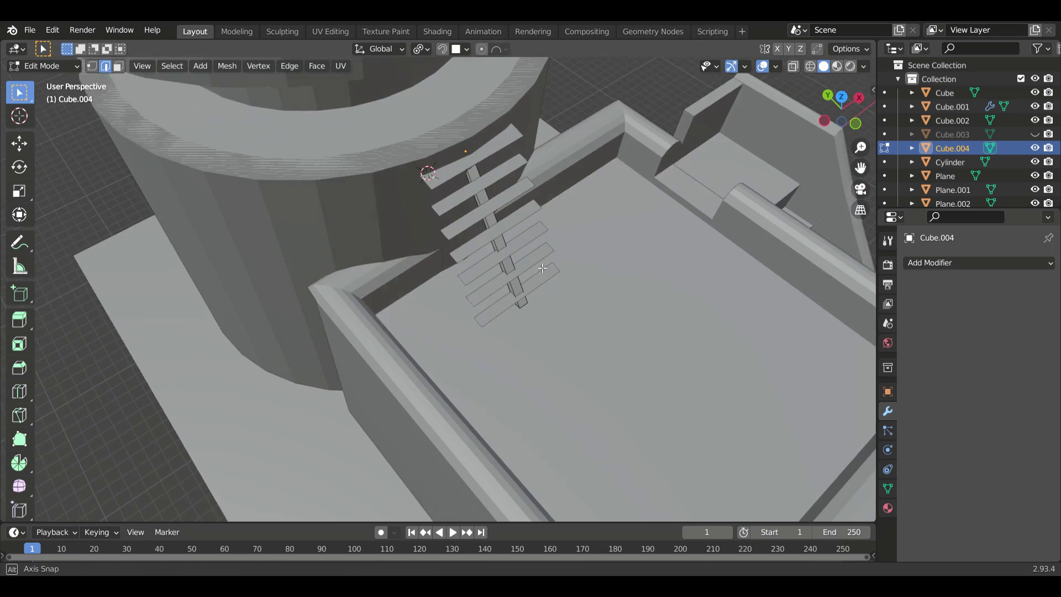
key(Tab)
middle_drag(431, 296, 419, 195)
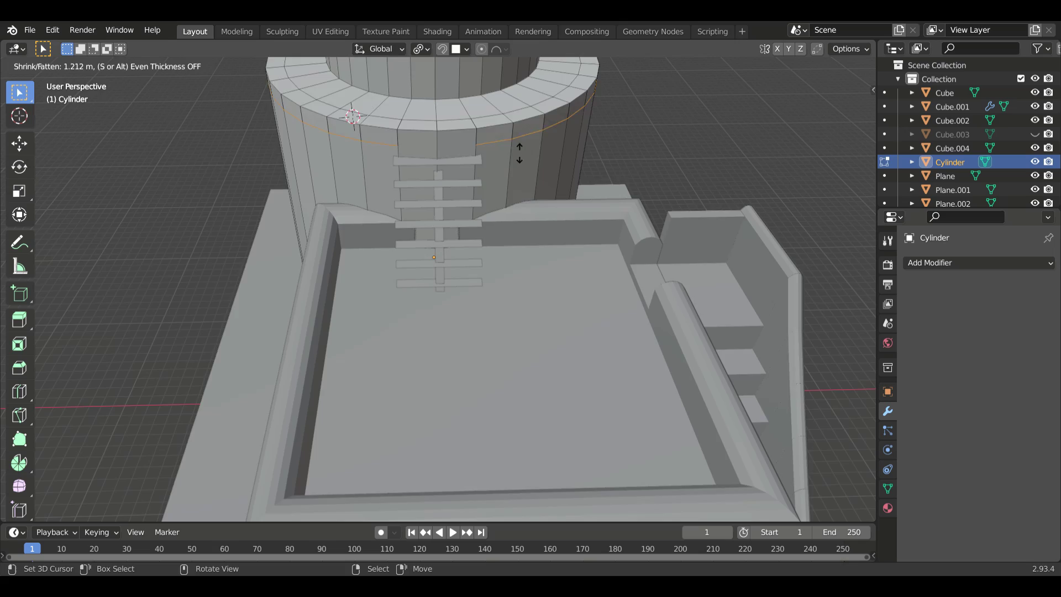
mouse_move(542, 166)
middle_down()
mouse_move(620, 148)
mouse_move(706, 267)
mouse_move(214, 338)
middle_up()
key(Tab)
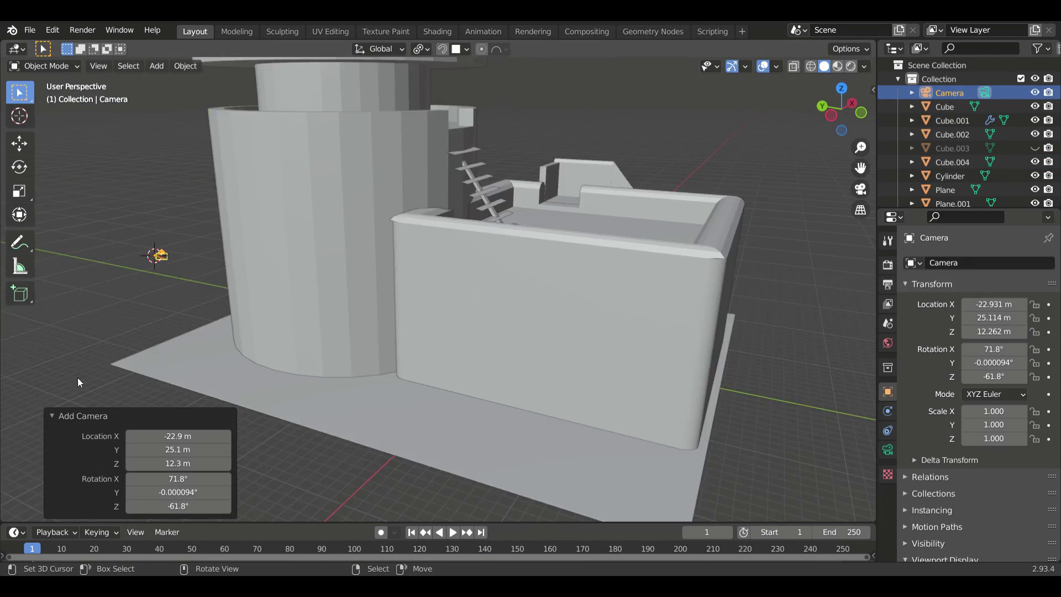
Step: Move the Cube's selected geometry along Y and exit Edit Mode
mouse_move(78, 381)
middle_down()
mouse_move(436, 385)
mouse_move(452, 428)
mouse_move(641, 426)
middle_up()
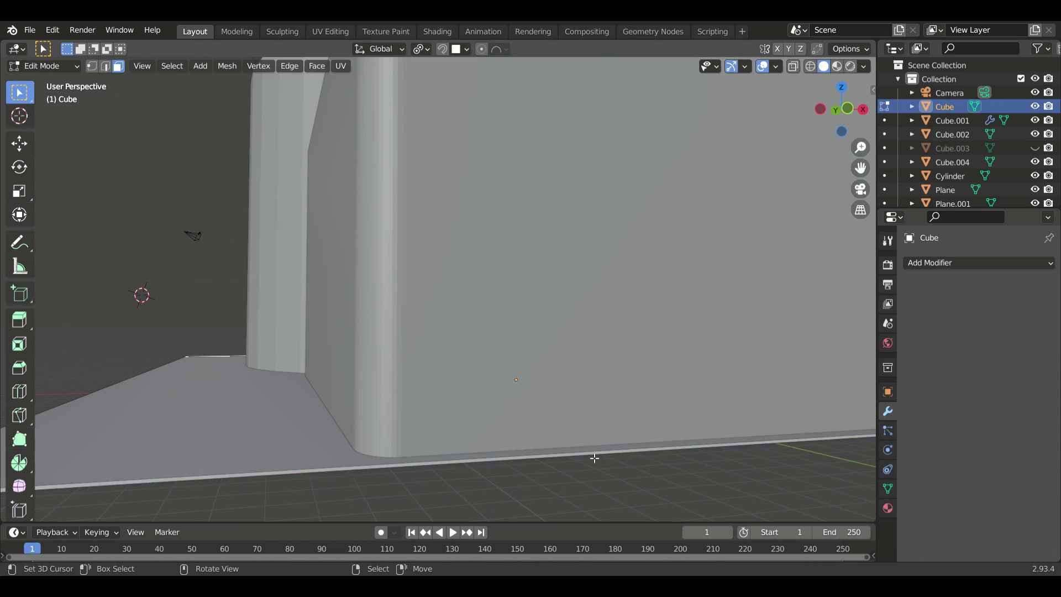
key(g)
key(y)
click(598, 362)
key(Tab)
scroll(598, 362, down, 3)
Step: Add a new cube, Cube.005, at the front wall and drag it into Collection 2 in the Outliner
key(shift+a)
click(566, 346)
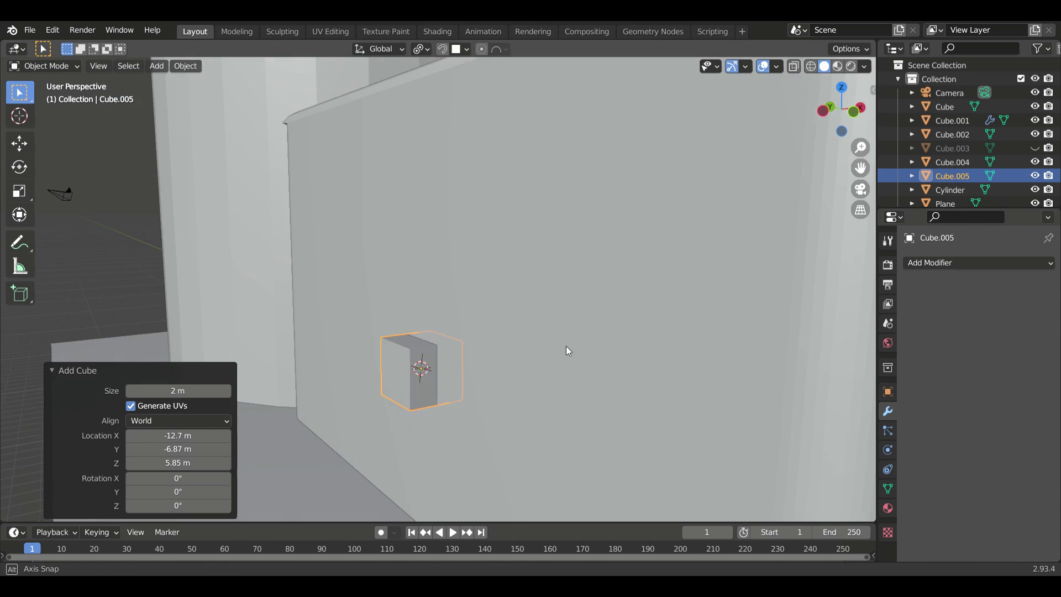
click(899, 195)
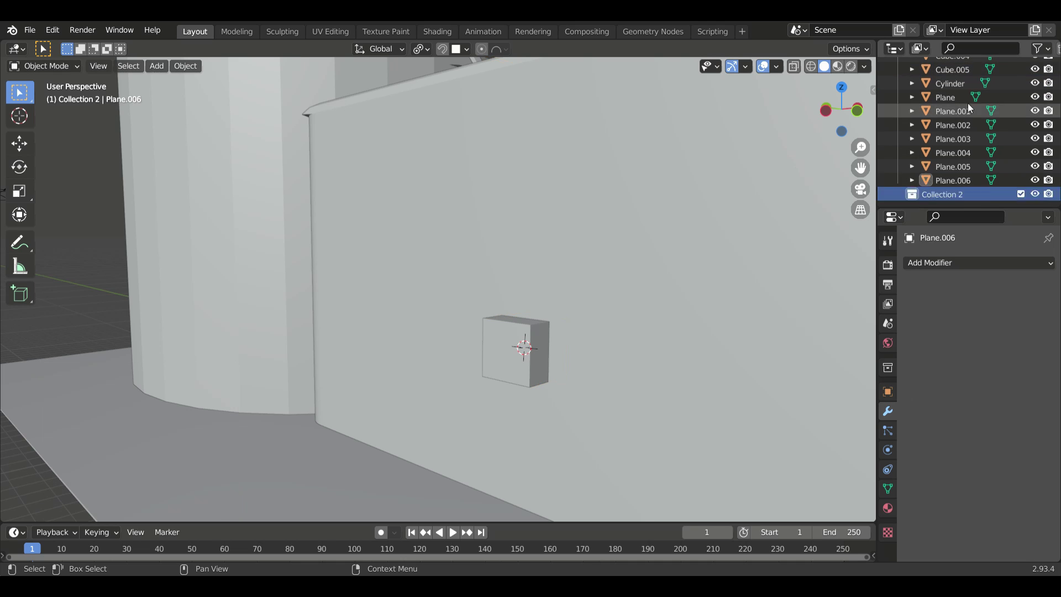
scroll(952, 117, down, 2)
click(953, 194)
key(h)
middle_drag(676, 323, 783, 273)
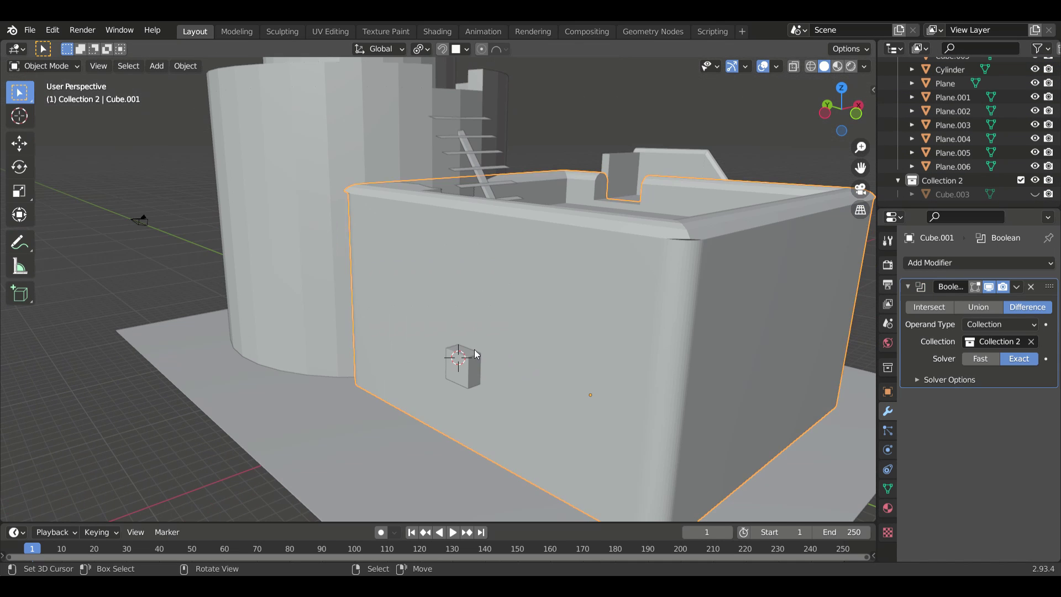
drag(953, 77, 958, 216)
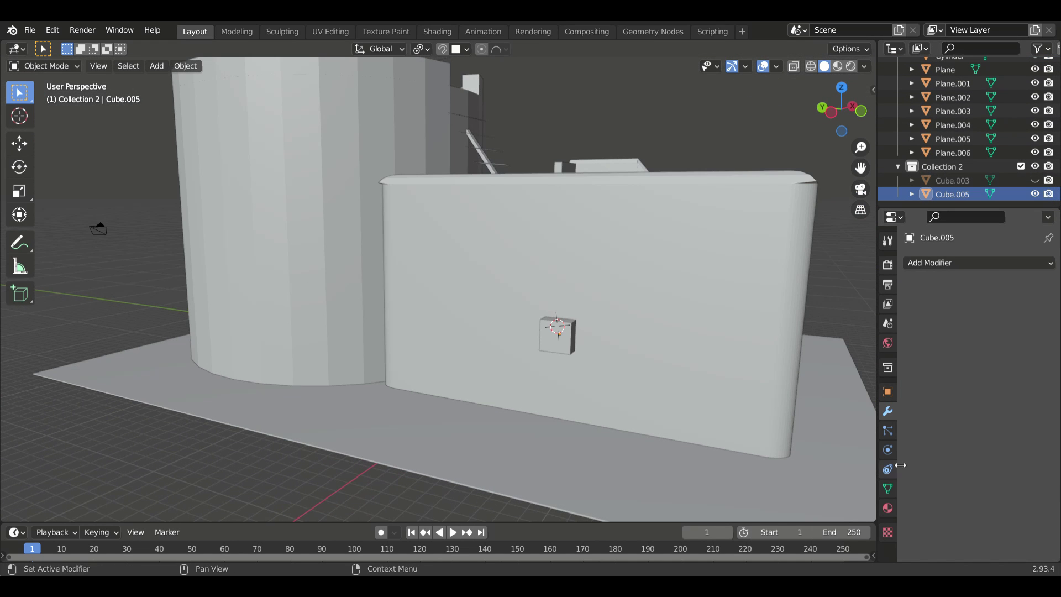
Step: Set Cube.005's viewport Display As to Wire
click(887, 392)
click(944, 356)
click(1001, 499)
click(995, 442)
Step: Move Cube.005's faces, raising them along Z into a window-sized opening in the wall
key(Tab)
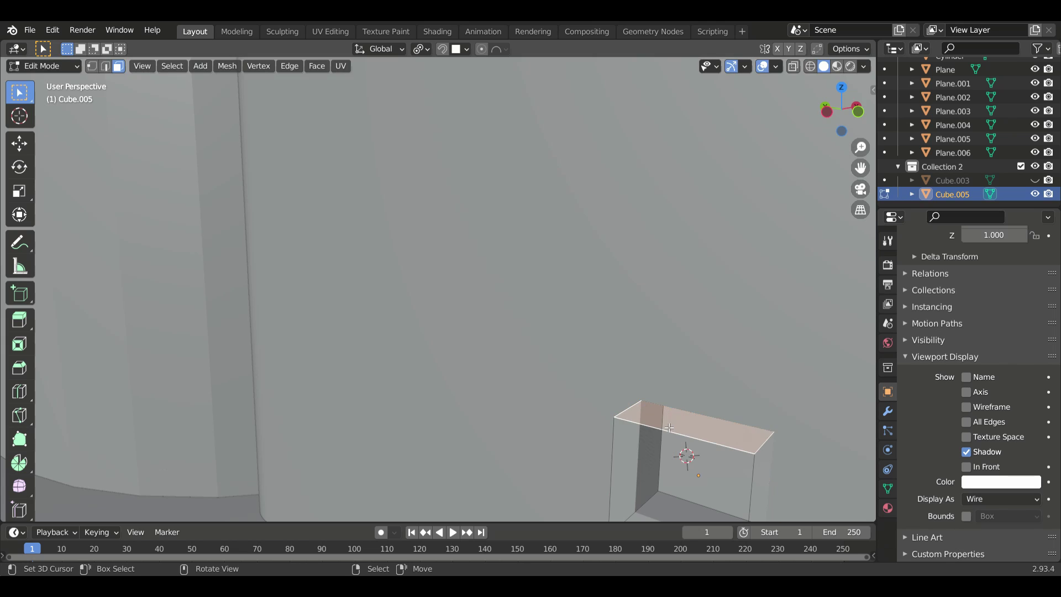
click(694, 268)
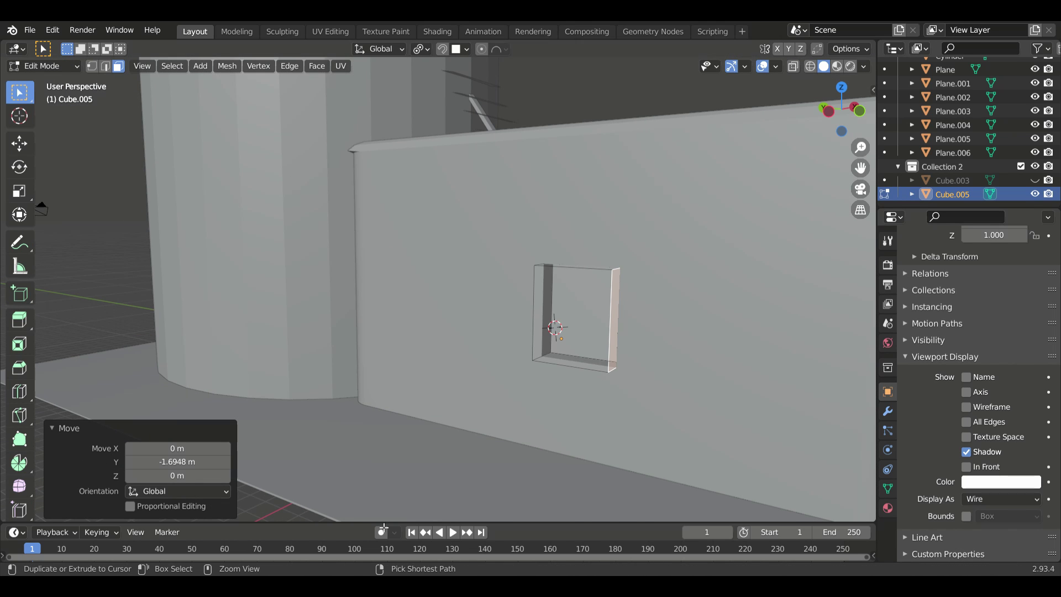
scroll(566, 481, down, 3)
key(g)
key(z)
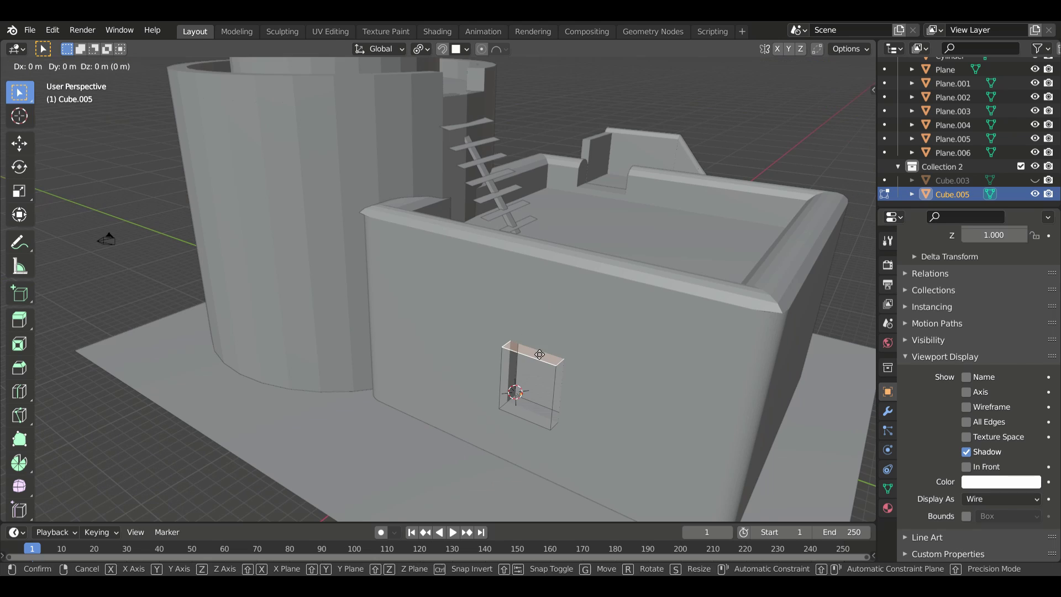
click(541, 355)
middle_drag(541, 355, 234, 386)
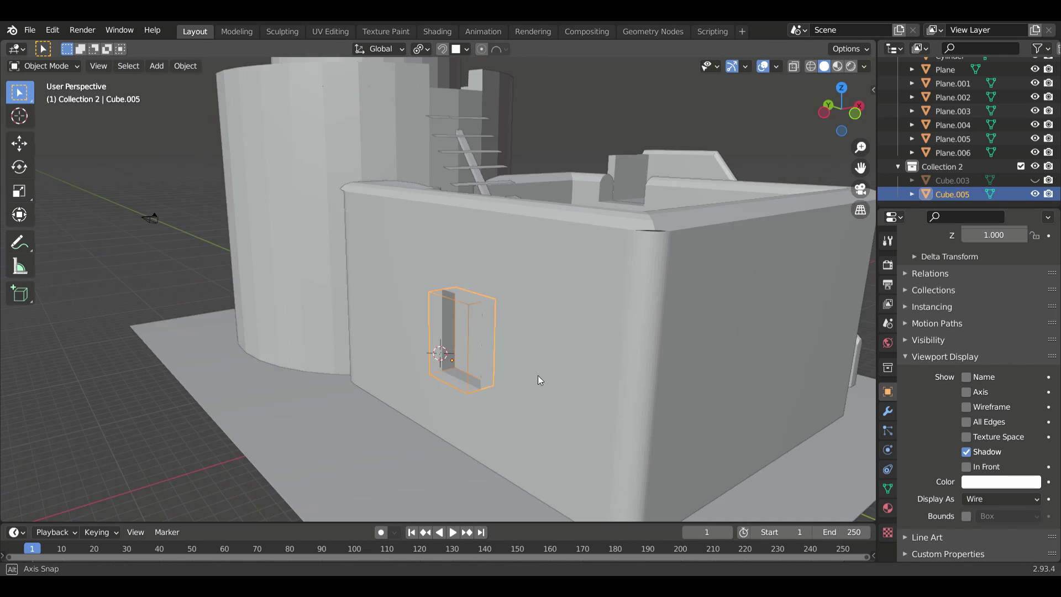
key(Tab)
Step: Duplicate the window cutter beside the opening and set the copy's Display As to Textured
click(483, 332)
scroll(483, 332, up, 3)
mouse_move(486, 337)
middle_down()
mouse_move(504, 372)
mouse_move(488, 405)
mouse_move(525, 379)
mouse_move(446, 367)
middle_up()
key(shift+d)
click(497, 331)
scroll(960, 114, up, 5)
click(1001, 498)
click(989, 420)
scroll(489, 405, up, 3)
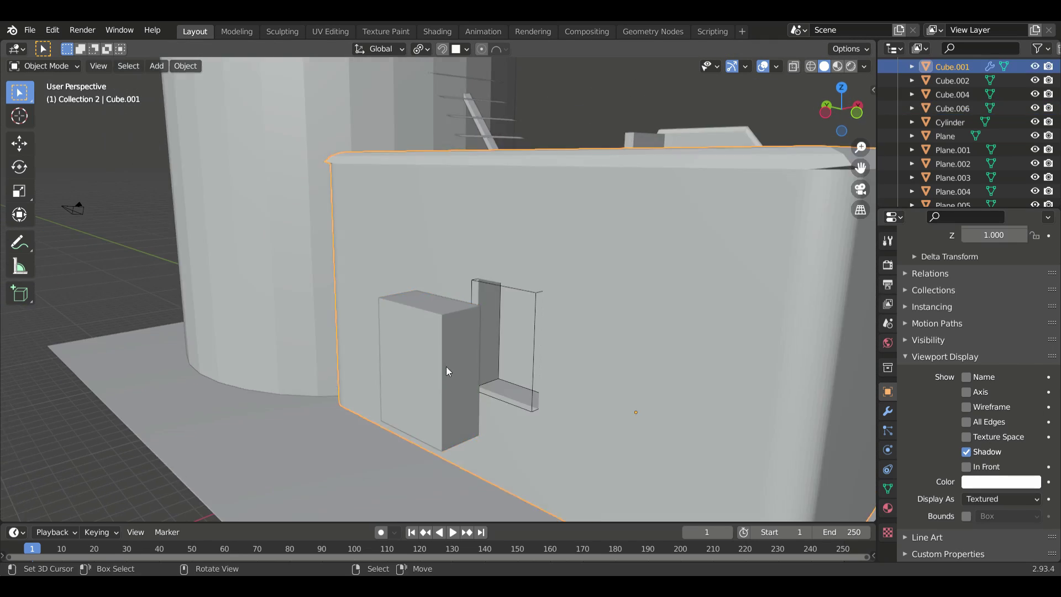
Step: In Local view, delete the copy's face and extrude along normals to thicken the frame walls
key(KP_Divide)
key(Tab)
key(x)
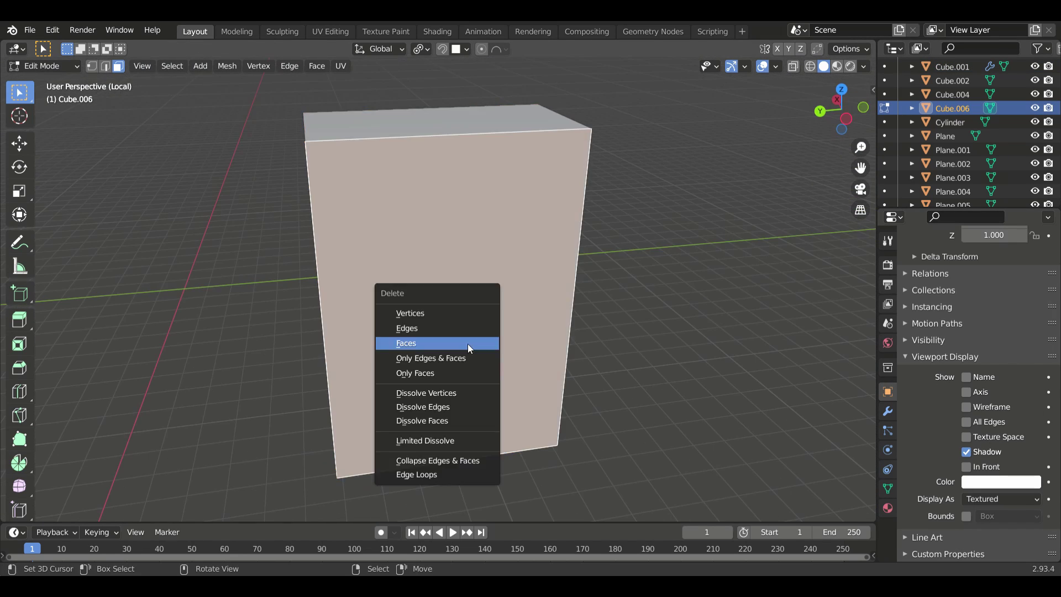
click(468, 344)
mouse_move(468, 344)
middle_down()
mouse_move(412, 409)
mouse_move(460, 221)
mouse_move(423, 233)
mouse_move(451, 187)
mouse_move(474, 272)
middle_up()
key(alt+e)
click(410, 414)
click(408, 418)
Step: Add two loop cuts across the frame to divide it into panes
key(ctrl+r)
scroll(460, 209, up, 1)
click(460, 209)
click(454, 251)
alt+click(470, 273)
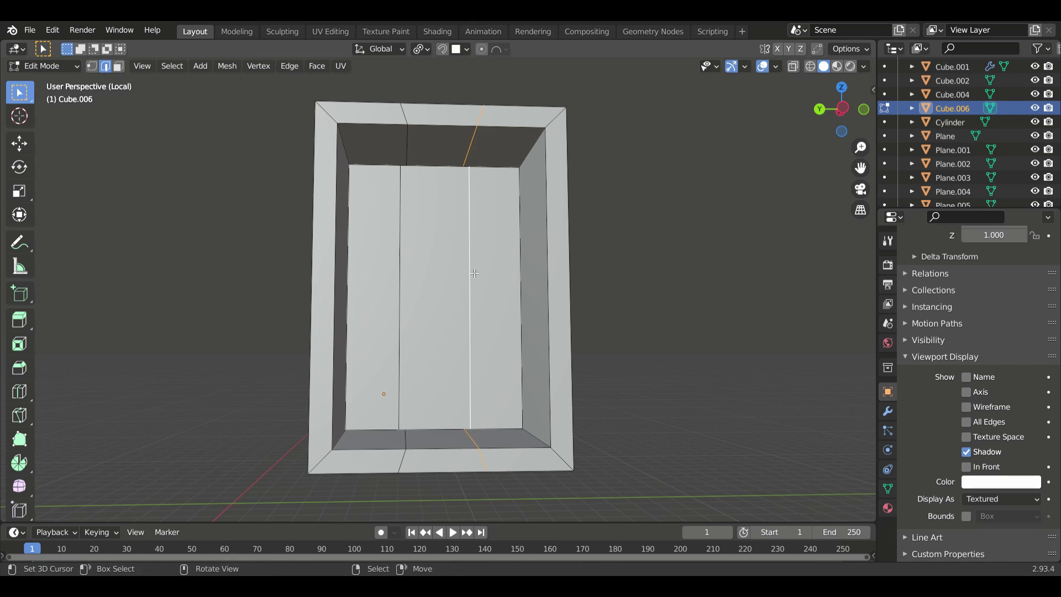
Step: Move the top middle edges along Y and then down along Z to shape the frame
key(g)
key(g)
key(y)
click(454, 259)
key(g)
key(z)
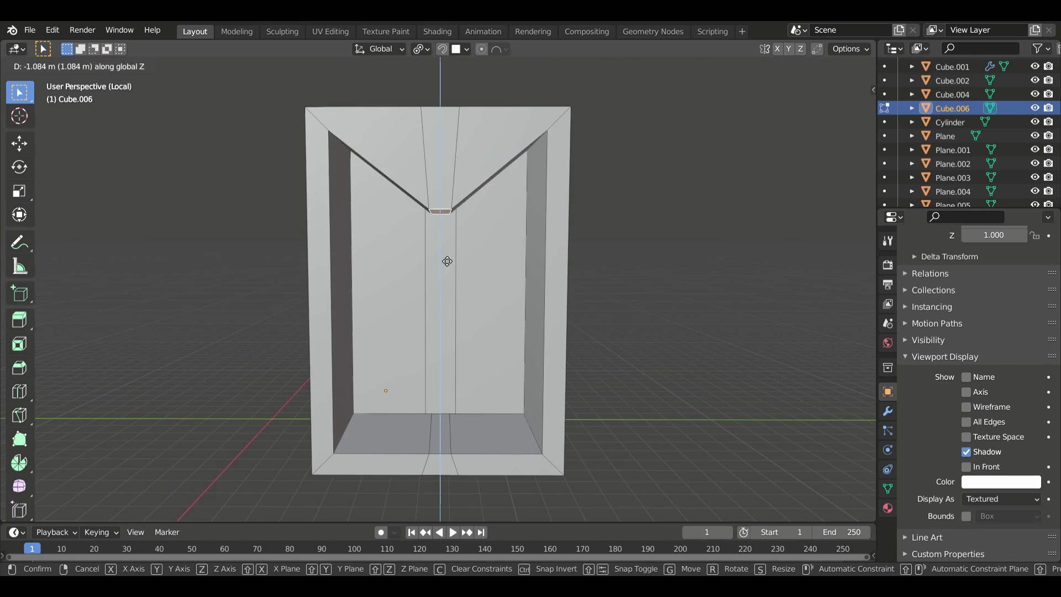
click(431, 70)
mouse_move(431, 70)
middle_down()
mouse_move(476, 315)
mouse_move(470, 336)
middle_up()
key(Tab)
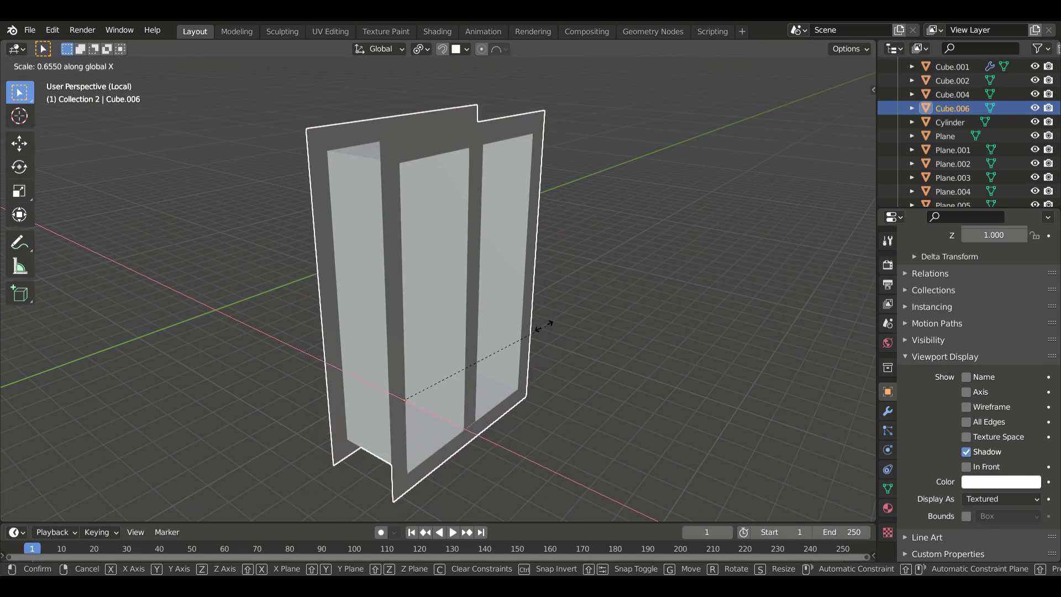
Step: Scale the frame along X and separate the selected panes into Cube.007
key(s)
key(x)
click(469, 336)
key(Tab)
key(F3)
key(Return)
key(Tab)
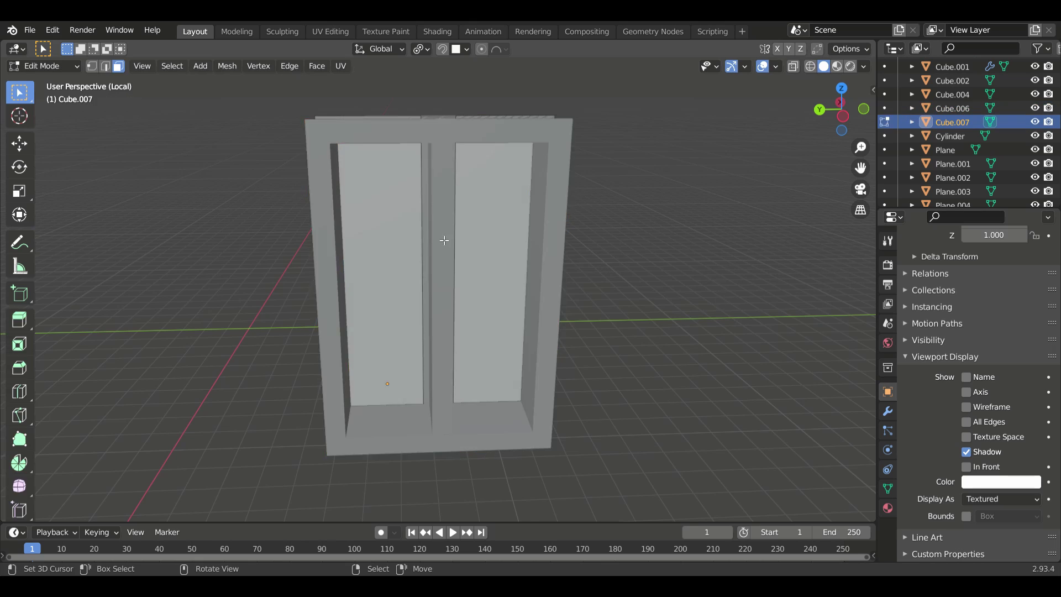
Step: Add a cylinder inside the frame and scale it to a thin 0.084 bar, keeping its height
mouse_move(503, 282)
middle_down()
mouse_move(450, 188)
mouse_move(503, 404)
middle_up()
click(503, 403)
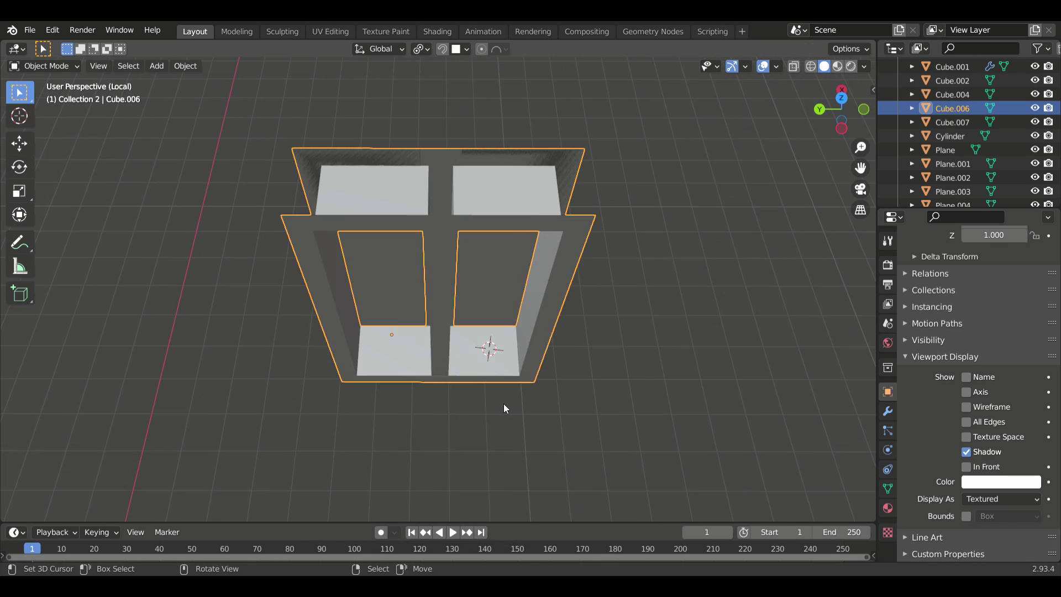
key(shift+a)
click(578, 362)
middle_drag(579, 363, 602, 364)
key(s)
key(shift+z)
Step: Stretch the thin cylinder bar vertically to fit the window frame's height
click(486, 334)
middle_drag(486, 334, 501, 416)
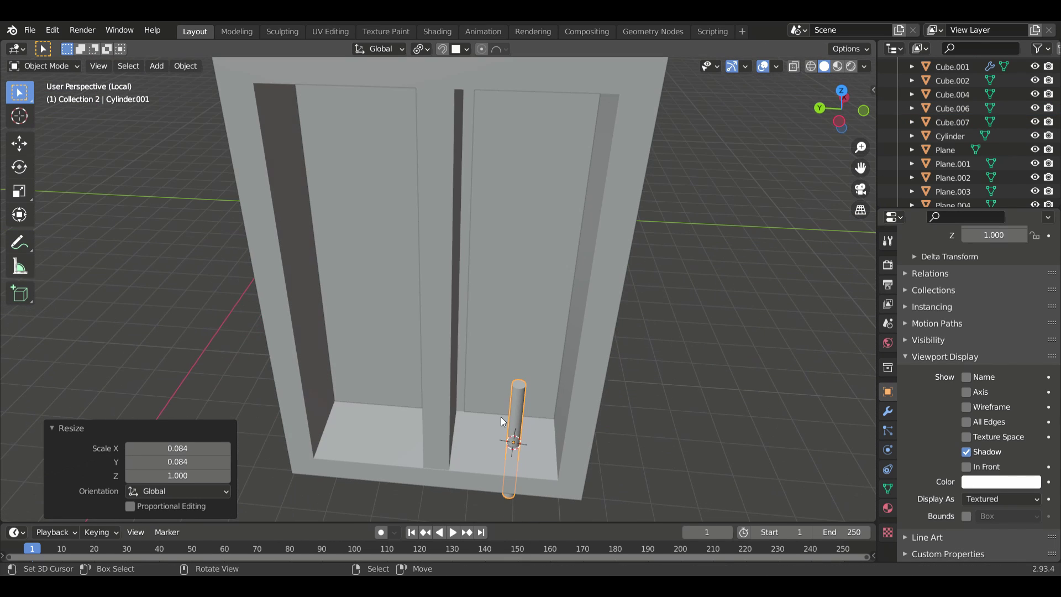
key(Tab)
key(g)
key(z)
click(559, 97)
middle_drag(559, 96, 513, 426)
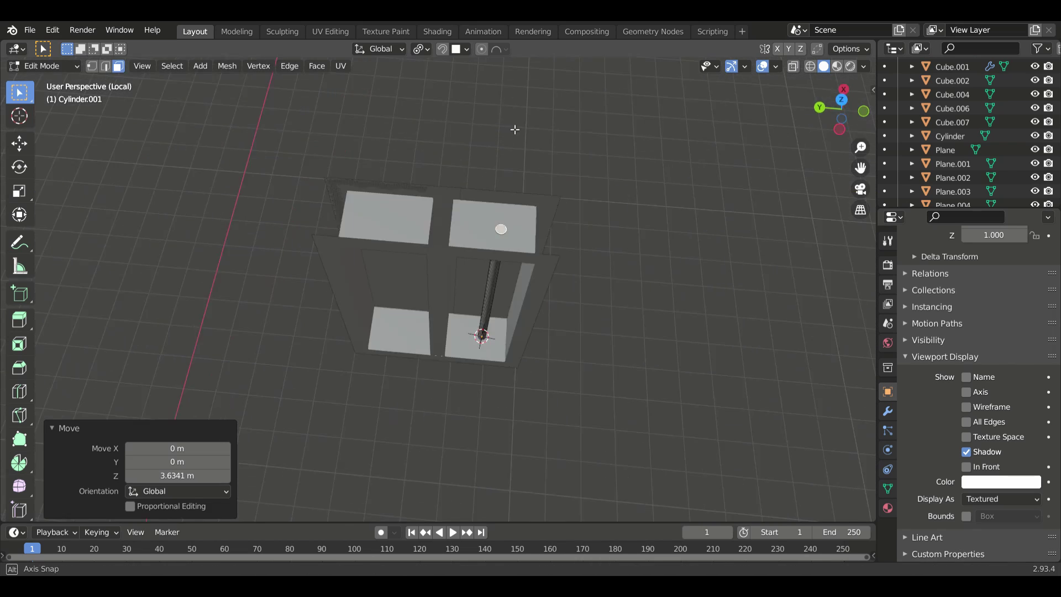
key(g)
key(z)
click(507, 391)
middle_drag(704, 346, 513, 133)
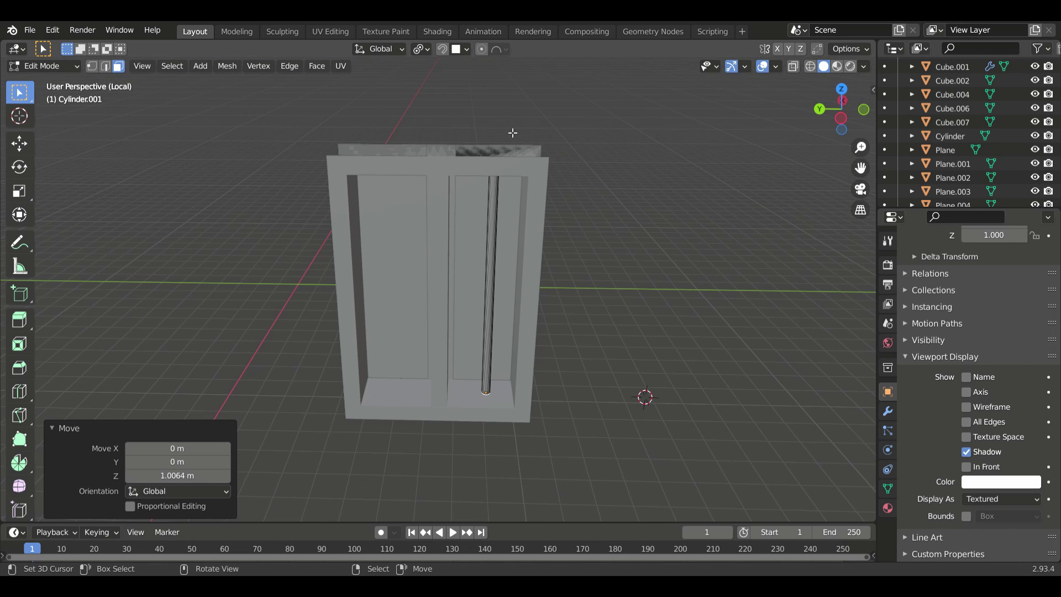
key(Tab)
Step: Duplicate the bar along Y into a row of six bars across both window panes
key(g)
key(y)
click(495, 276)
key(shift+d)
key(y)
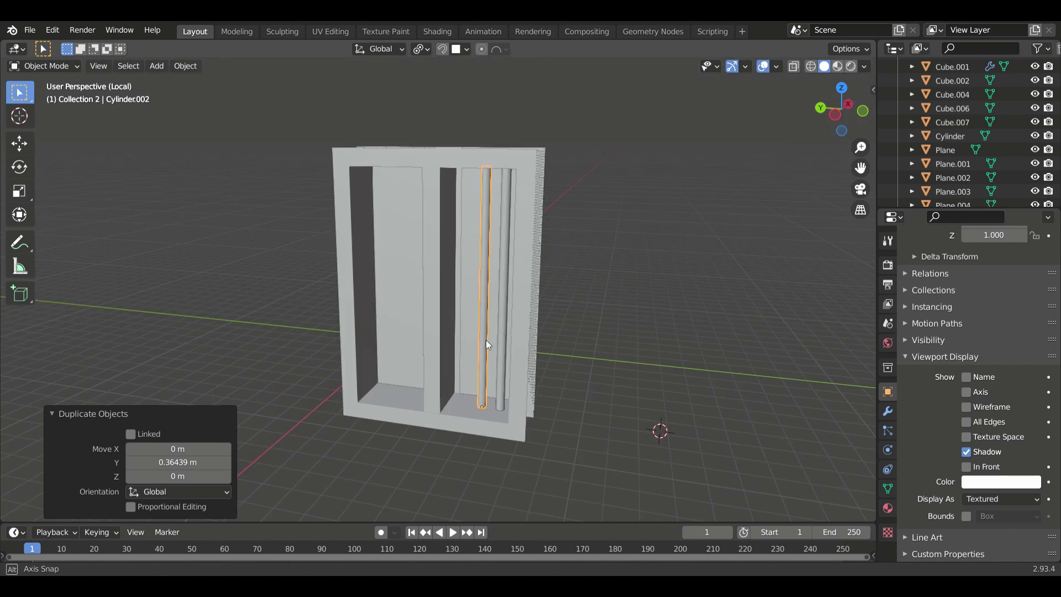
click(486, 340)
key(shift+d)
key(y)
middle_drag(486, 325, 519, 359)
key(shift+d)
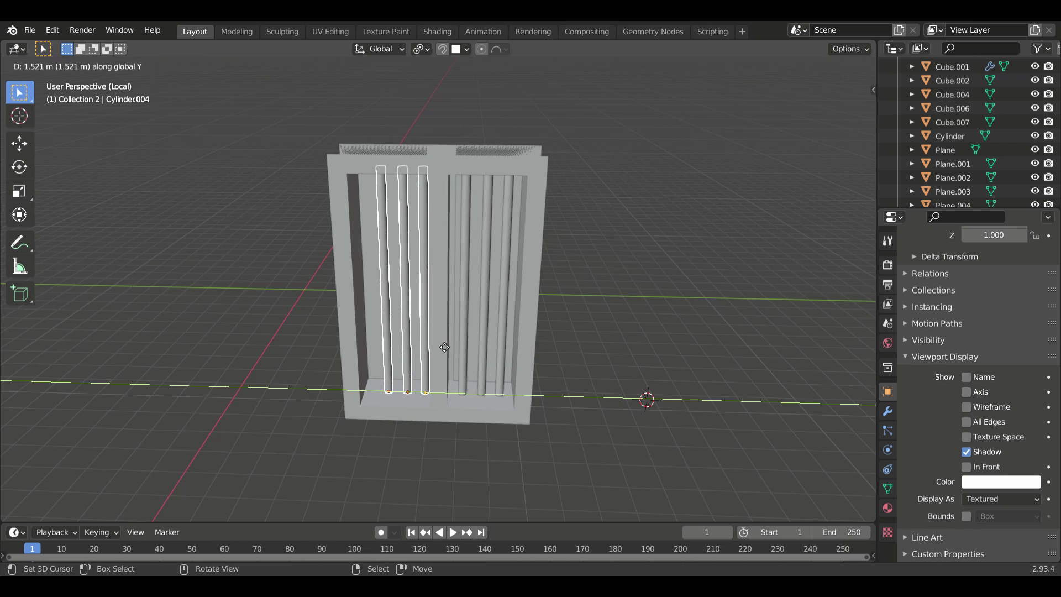
click(437, 345)
middle_drag(437, 344, 614, 366)
click(613, 365)
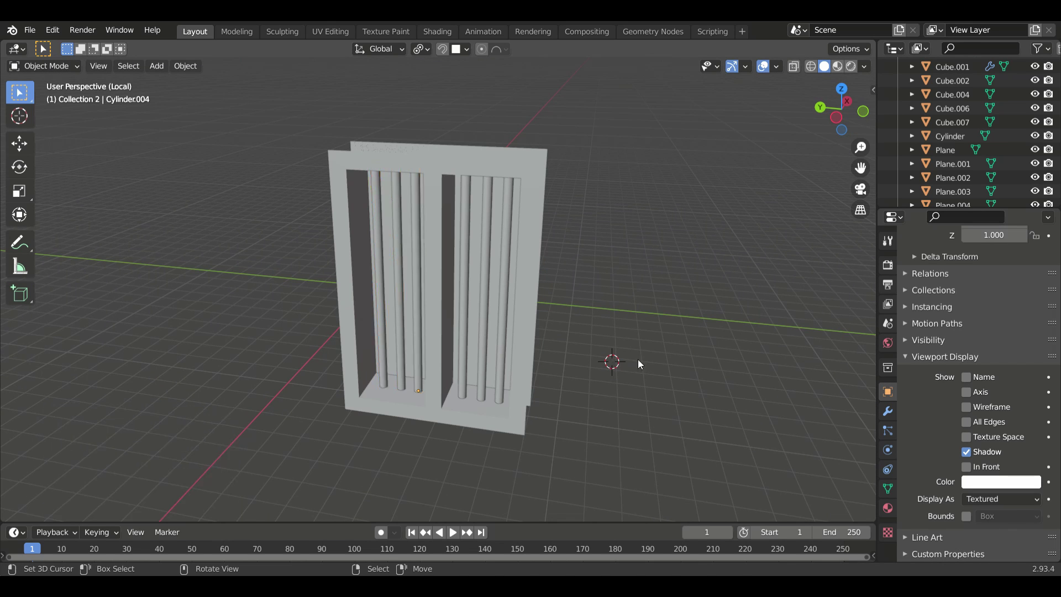
Step: Return to the full scene and select the window frame, panels and bar cylinders together
key(KP_Divide)
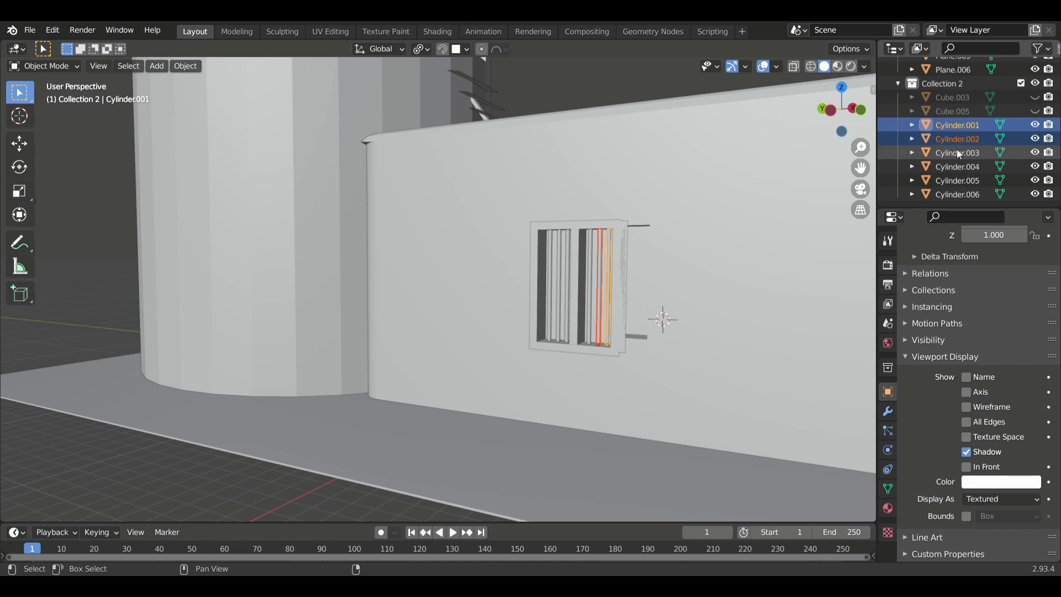
scroll(959, 153, up, 2)
click(952, 100)
middle_drag(678, 353, 585, 391)
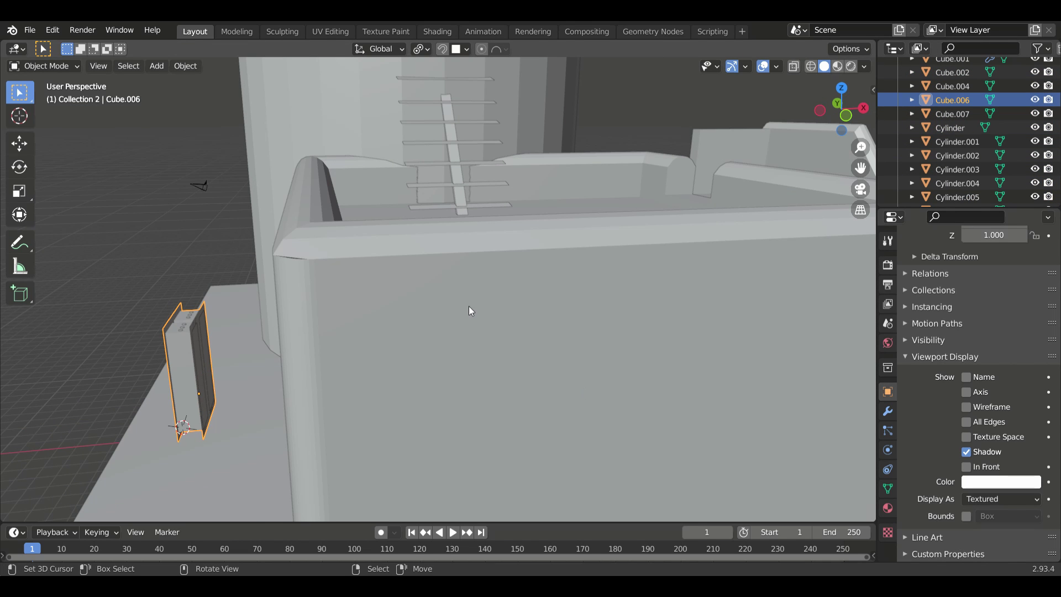
mouse_move(469, 306)
middle_down()
mouse_move(486, 403)
mouse_move(687, 373)
middle_up()
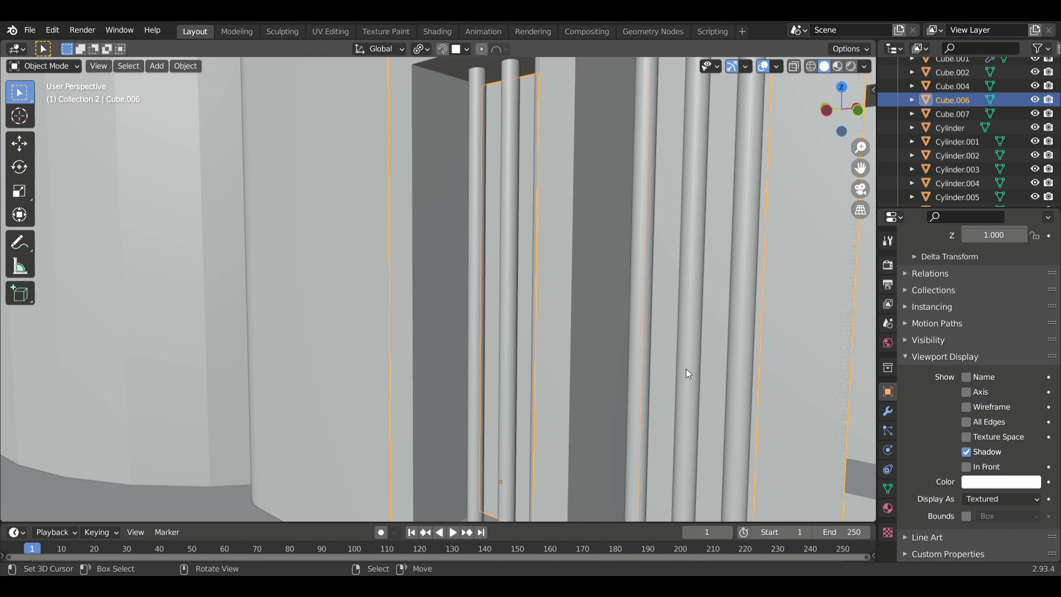
shift+click(687, 374)
middle_drag(505, 297, 622, 357)
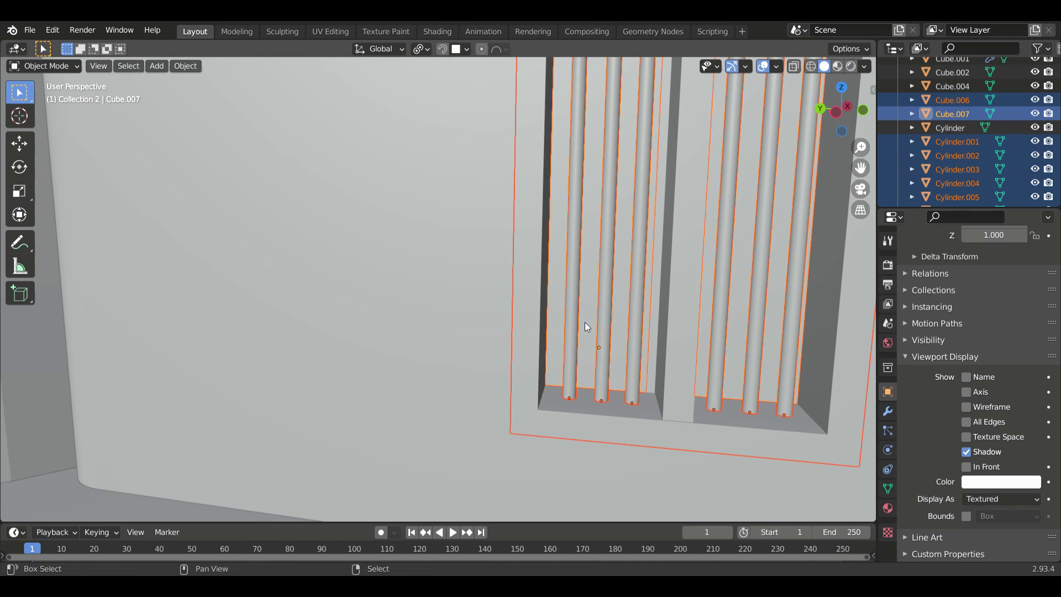
scroll(681, 234, down, 6)
middle_drag(321, 413, 15, 410)
scroll(44, 409, up, 4)
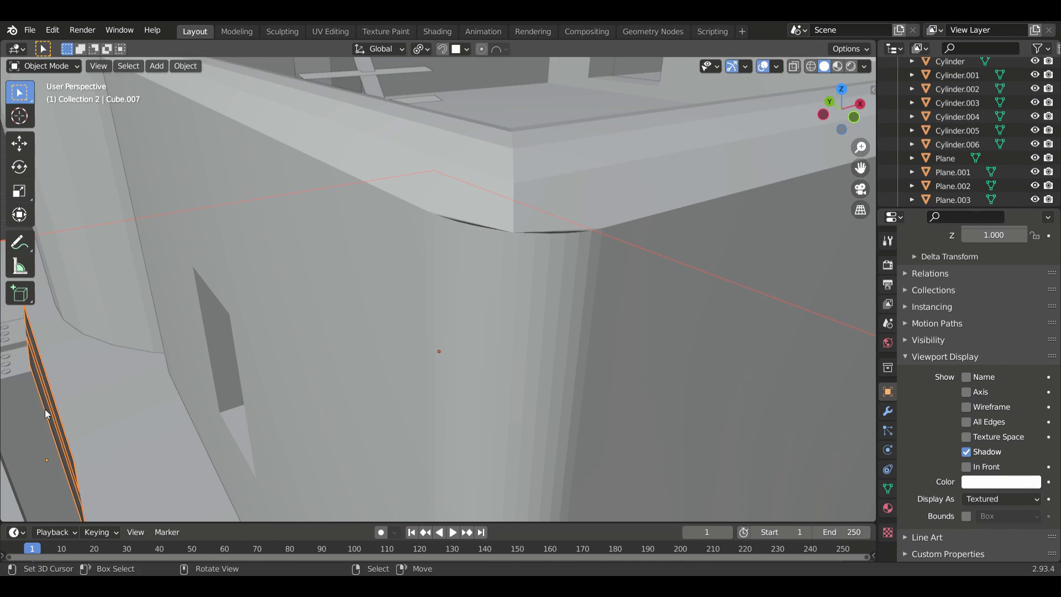
scroll(46, 413, down, 5)
scroll(618, 336, up, 5)
click(618, 336)
scroll(553, 353, down, 5)
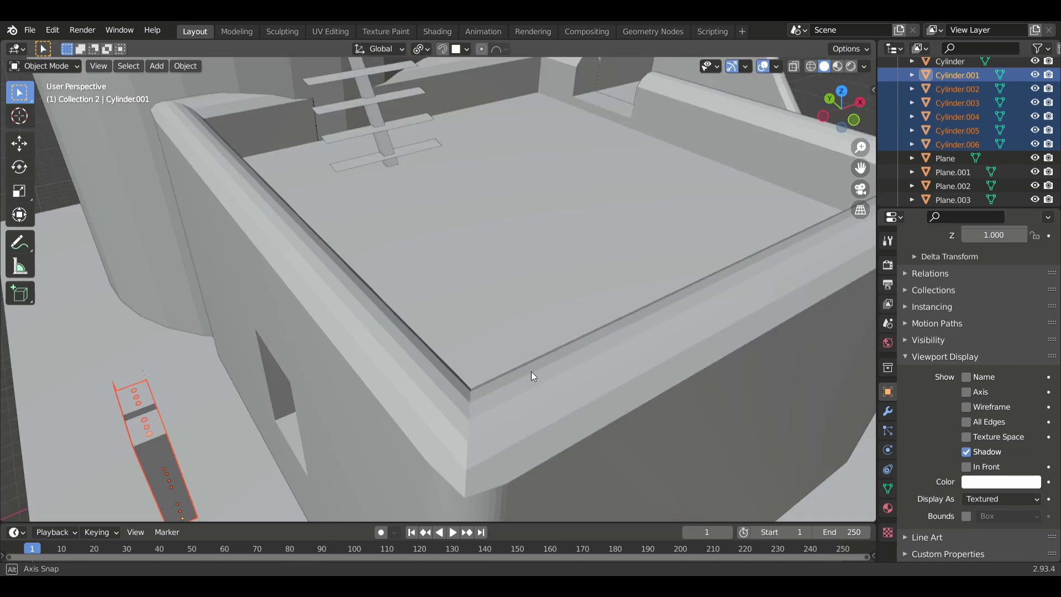
scroll(200, 303, up, 5)
middle_drag(195, 301, 233, 328)
scroll(233, 327, down, 5)
Step: Shift the window assembly 5.7123 m along X onto the front wall, then view it in Local View
key(g)
key(x)
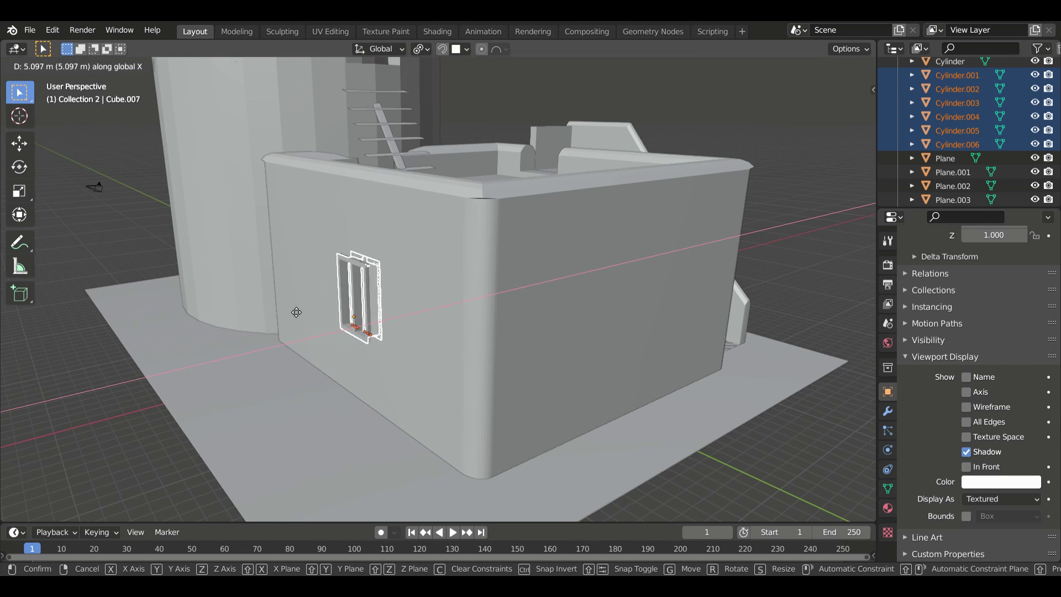
scroll(357, 310, up, 4)
click(357, 309)
scroll(781, 348, down, 5)
scroll(479, 295, up, 5)
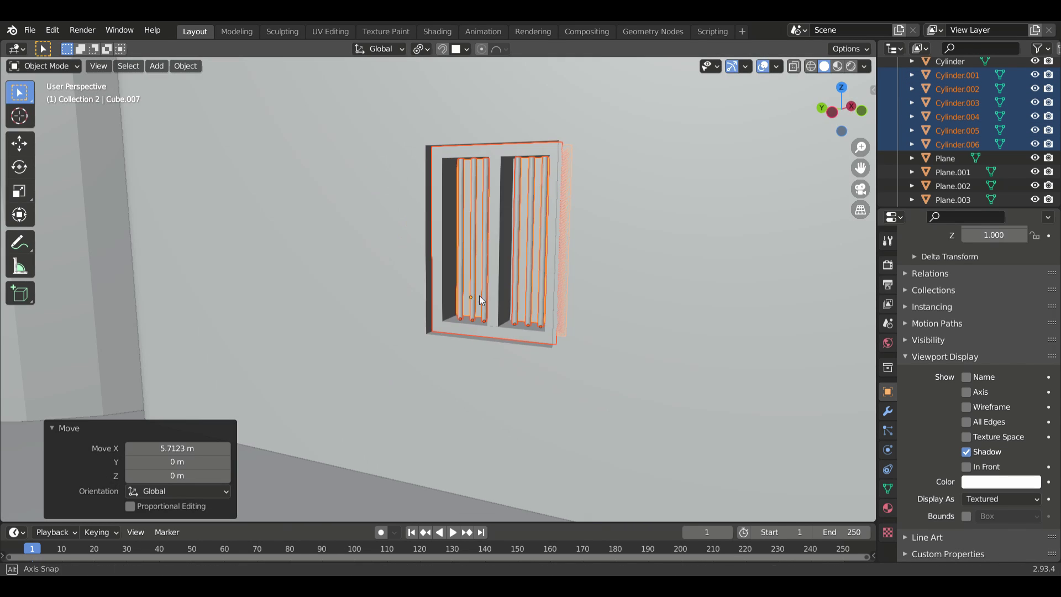
key(KP_Divide)
scroll(830, 351, down, 4)
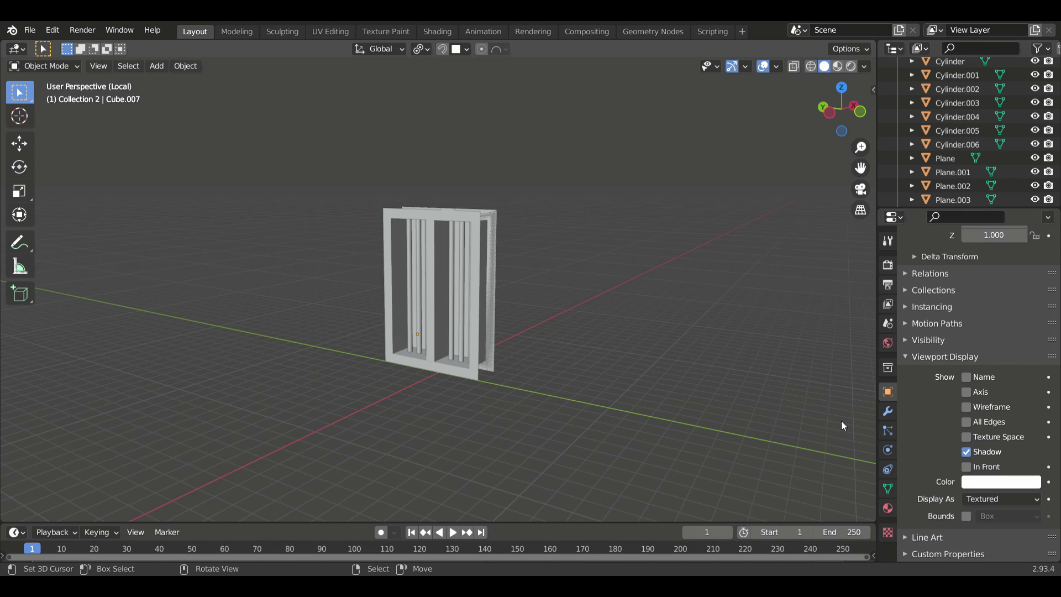
Step: Restore the split view and give the window frame Cube.006 a green base colour
middle_drag(841, 426, 466, 354)
click(466, 353)
key(ctrl+space)
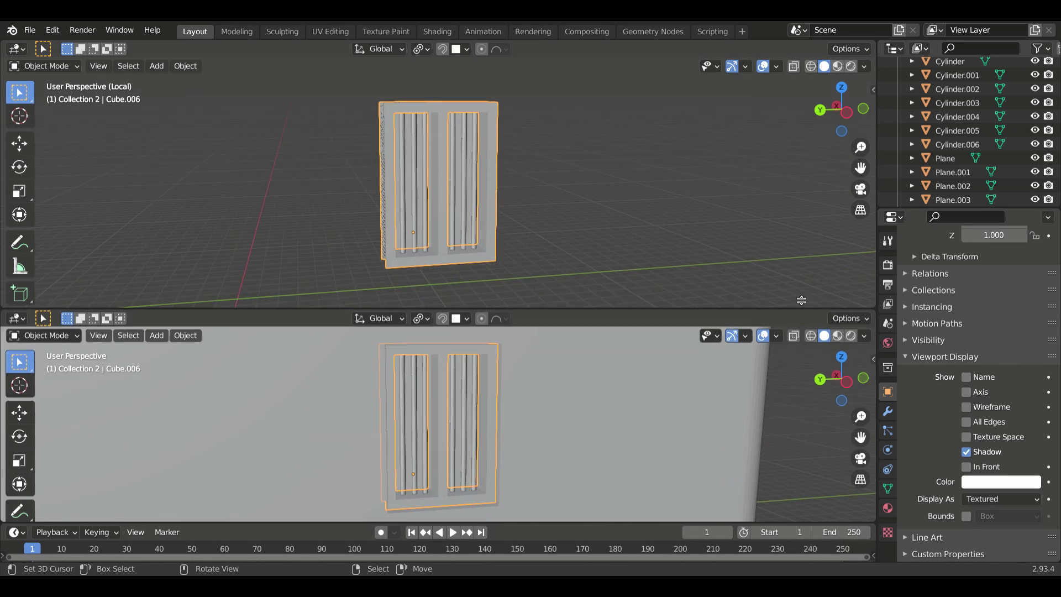
middle_drag(577, 456, 594, 446)
click(888, 508)
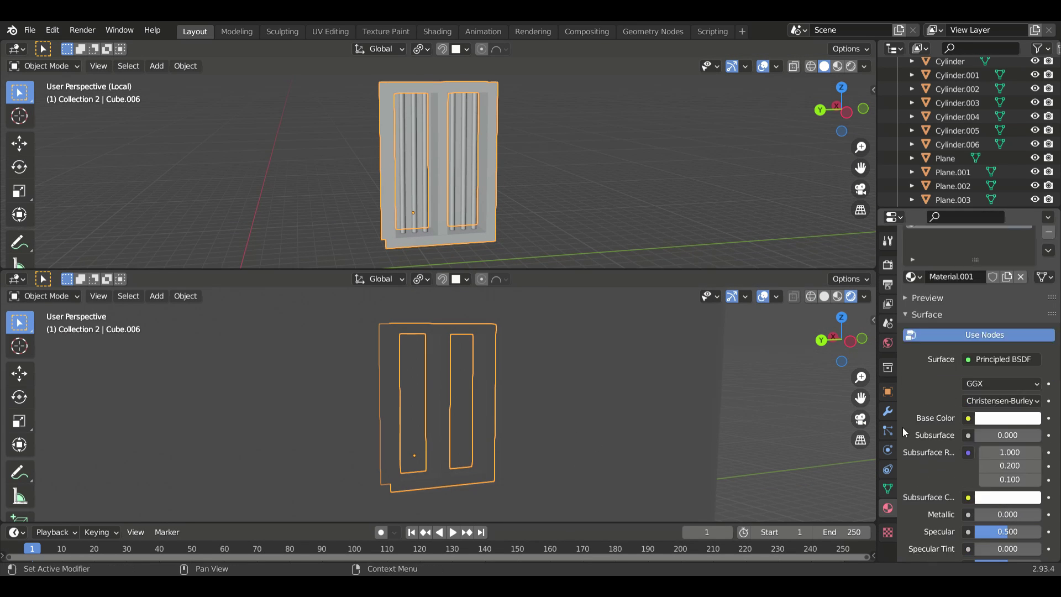
click(1008, 374)
click(942, 189)
click(1008, 374)
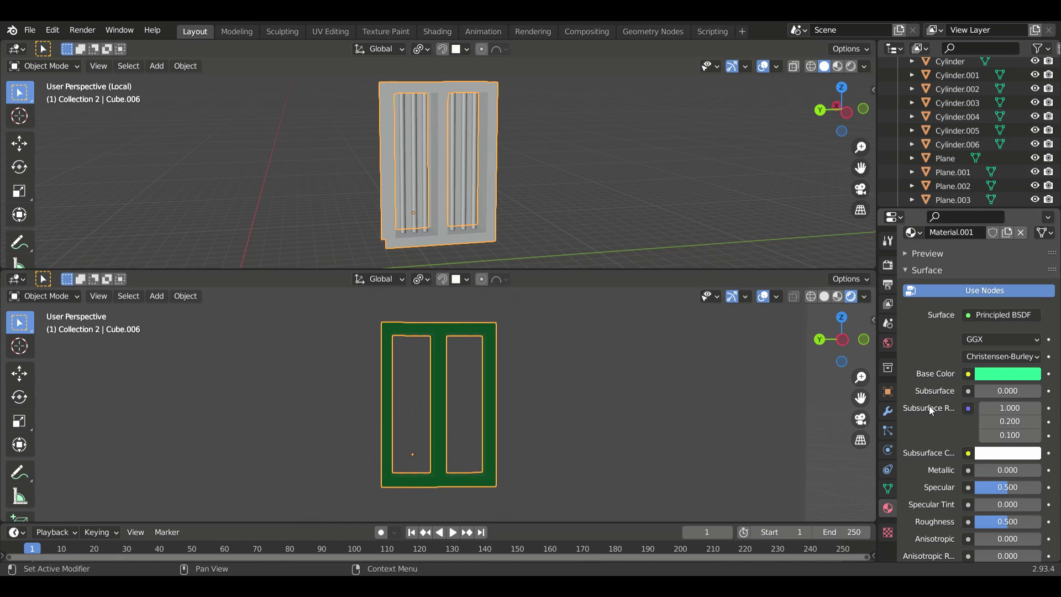
scroll(935, 369, down, 4)
click(1008, 284)
scroll(712, 420, down, 3)
Step: Set the World Color to an Environment Texture using sunrise.exr, hidden from the camera
click(695, 392)
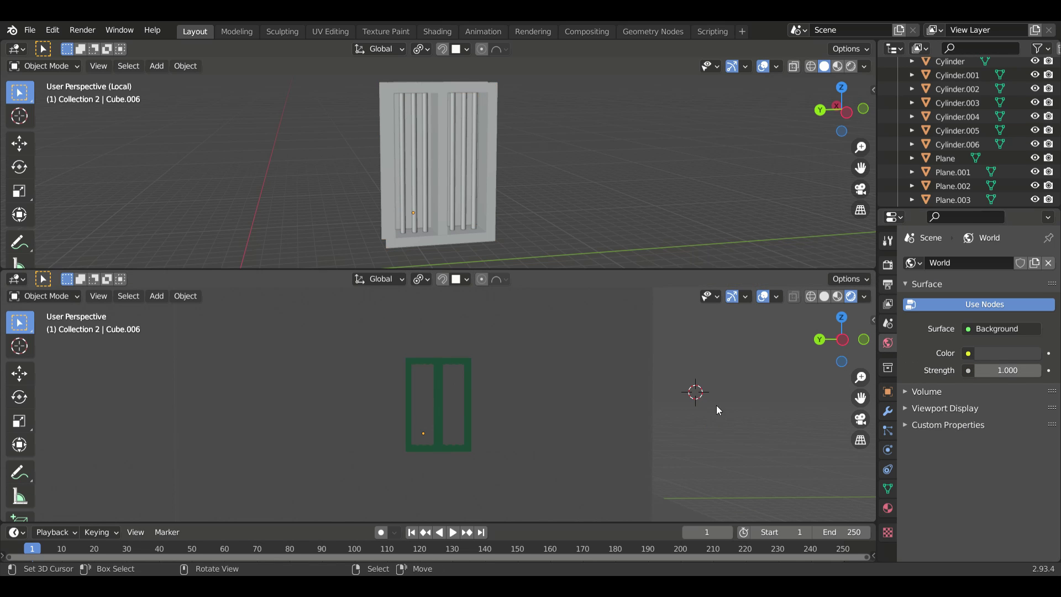
click(968, 353)
click(613, 412)
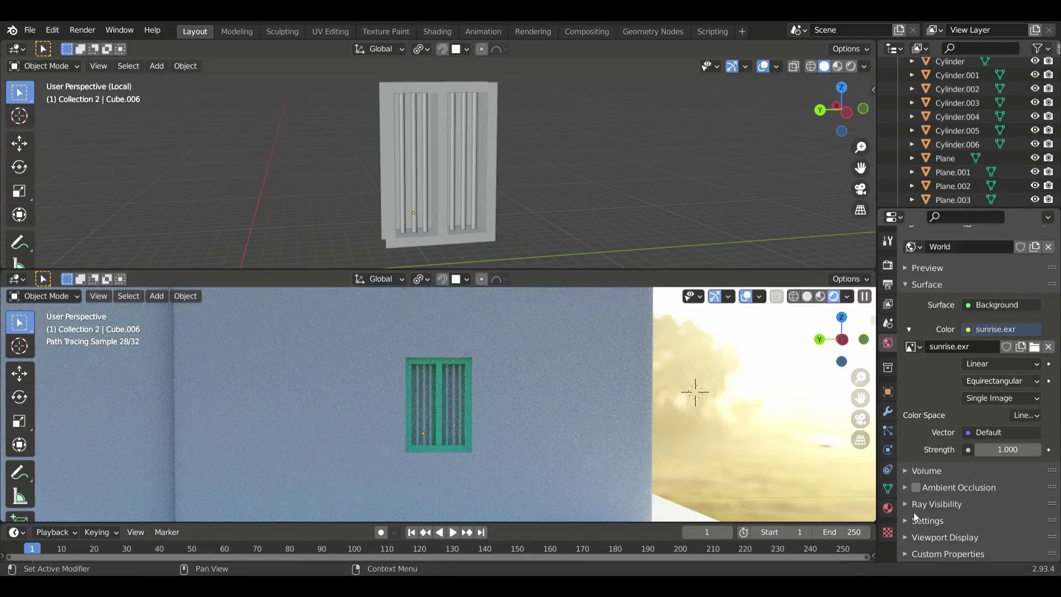
click(934, 503)
scroll(934, 504, down, 4)
click(971, 440)
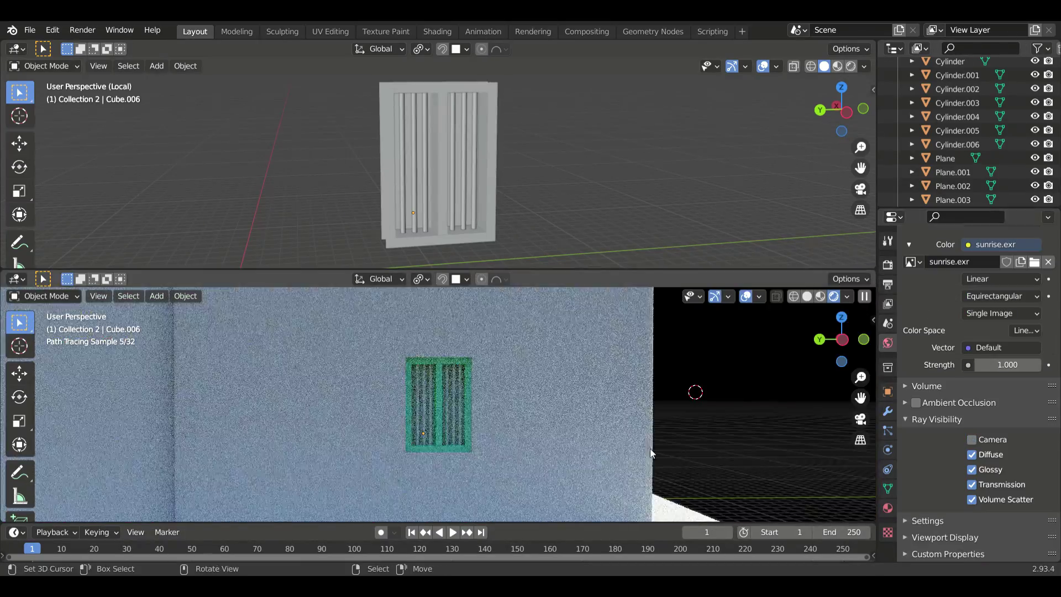
scroll(426, 426, up, 5)
Step: Add a new green material to the window panels Cube.007
middle_drag(437, 212, 511, 210)
click(887, 507)
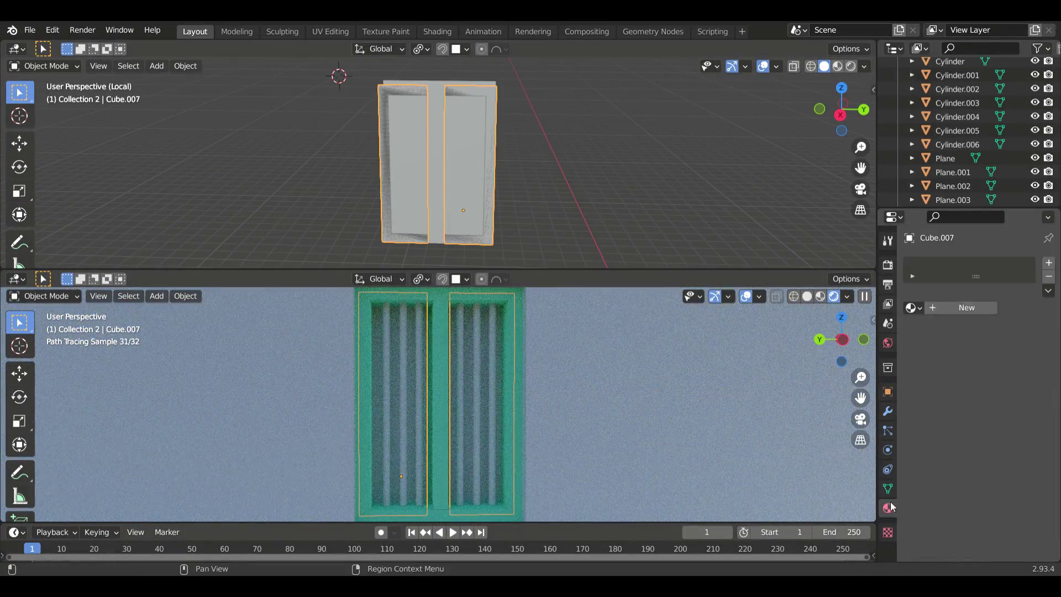
click(1007, 424)
click(1005, 293)
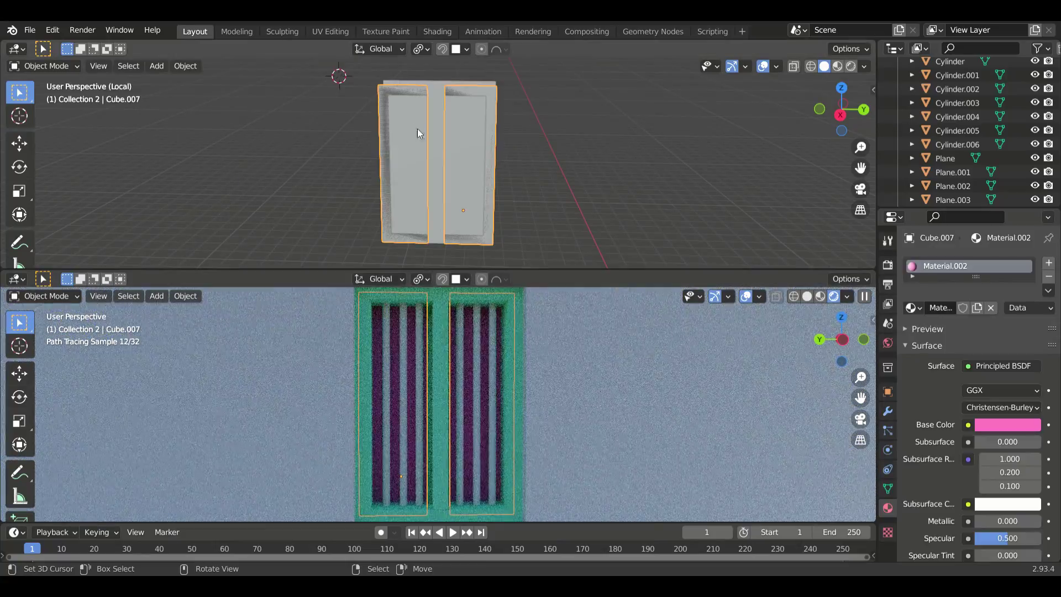
scroll(980, 460, down, 5)
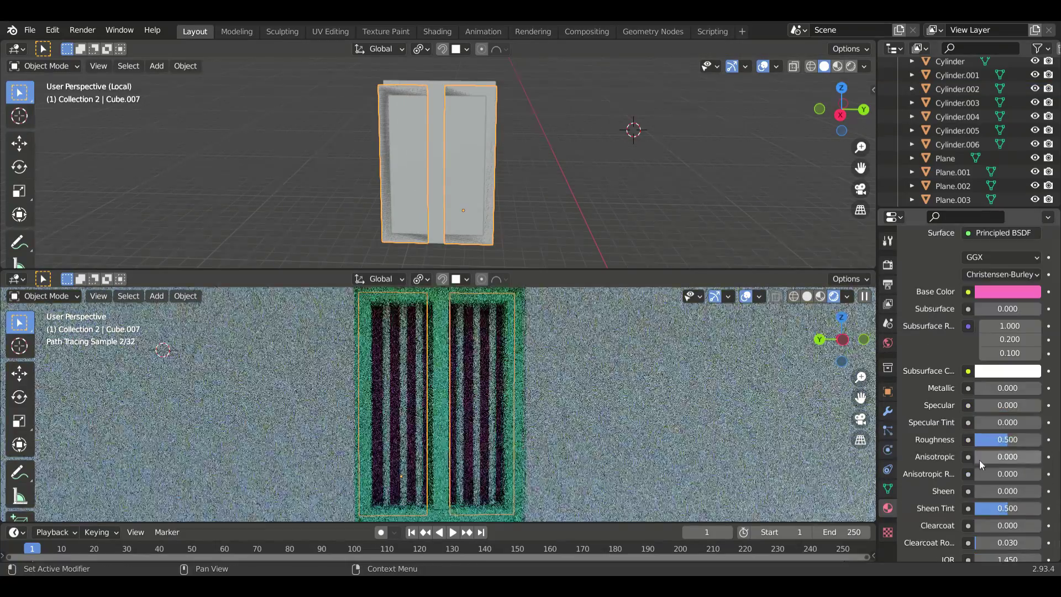
scroll(949, 453, up, 3)
click(1008, 314)
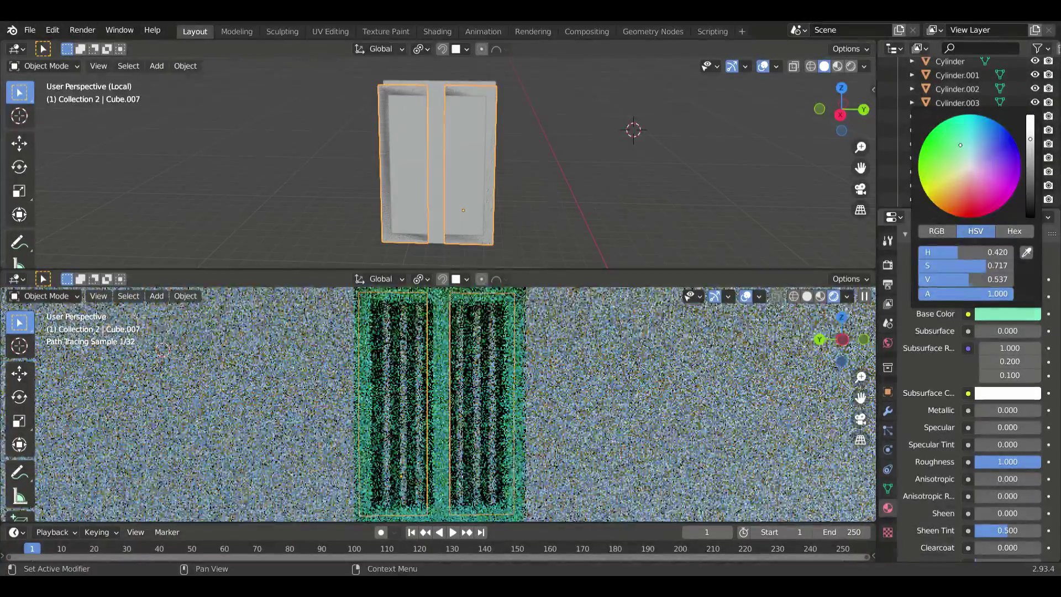
Step: Give the window bars Material.003 with Metallic 1.000 and Roughness 1.000
click(478, 182)
shift+click(415, 194)
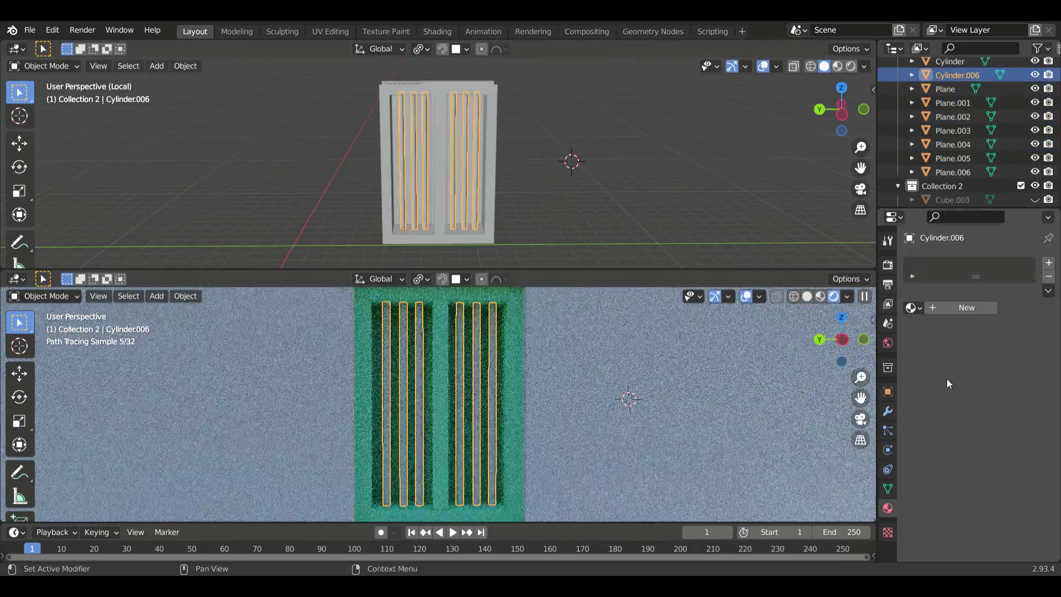
click(966, 308)
click(1007, 313)
key(ctrl+z)
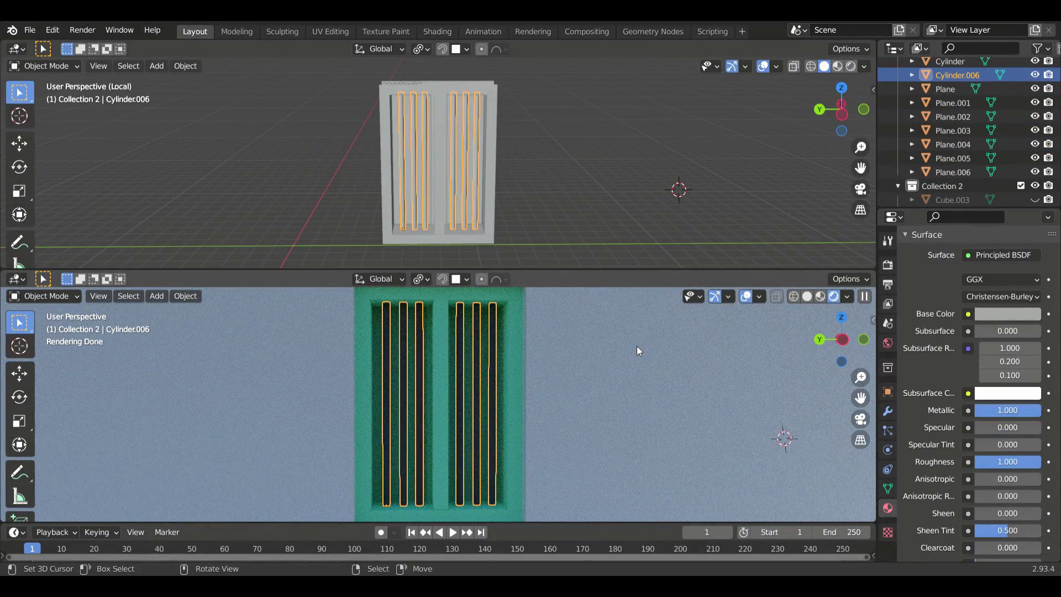
Step: Inspect the coloured frame and panels from several angles and bring back the full building
middle_drag(637, 345, 556, 442)
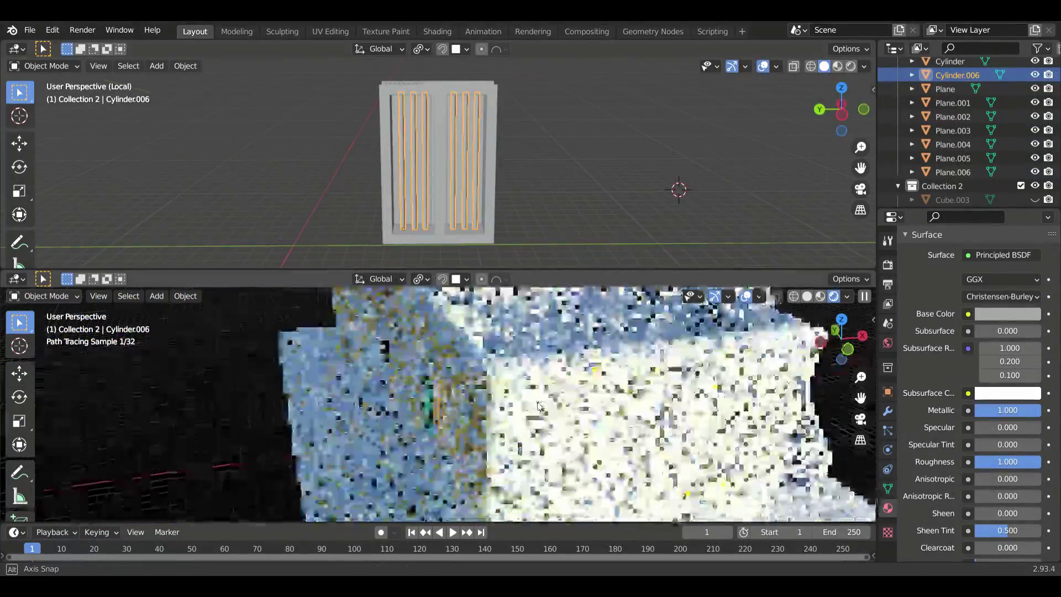
middle_drag(691, 166, 566, 153)
click(421, 151)
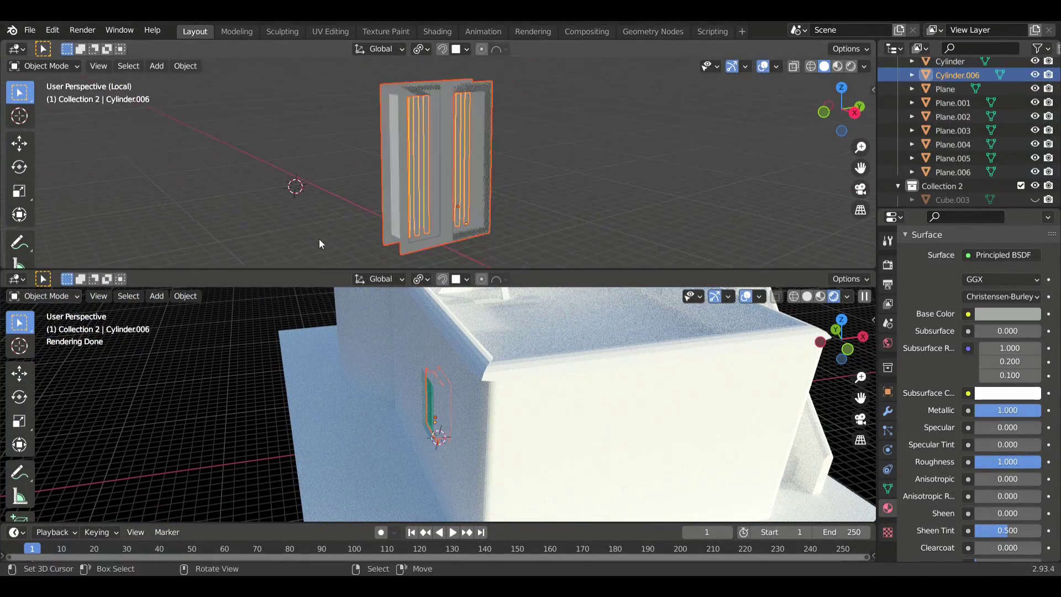
middle_drag(387, 420, 578, 426)
click(424, 224)
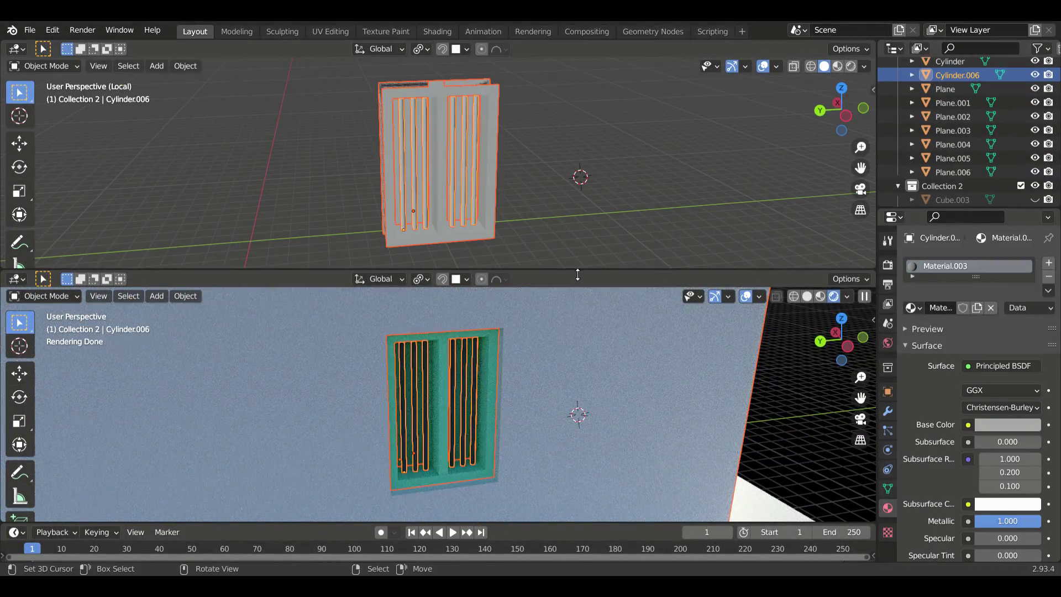
scroll(489, 446, down, 8)
middle_drag(490, 446, 620, 413)
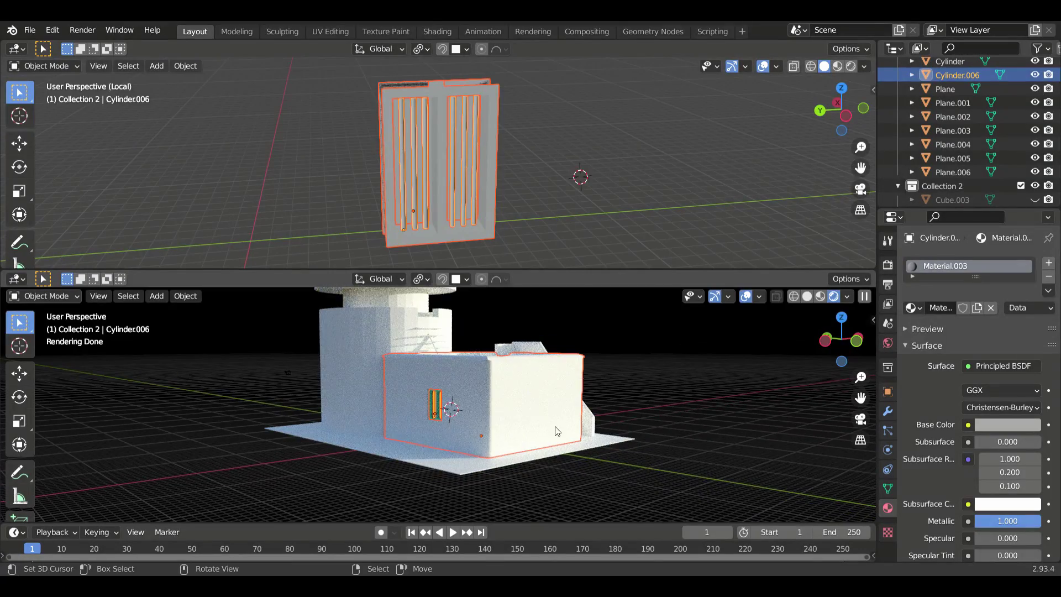
middle_drag(555, 426, 591, 483)
scroll(590, 483, down, 3)
key(KP_Divide)
middle_drag(705, 237, 394, 194)
Step: Select all the stair step planes and join them into one object with Ctrl+J
scroll(394, 194, up, 3)
click(373, 98)
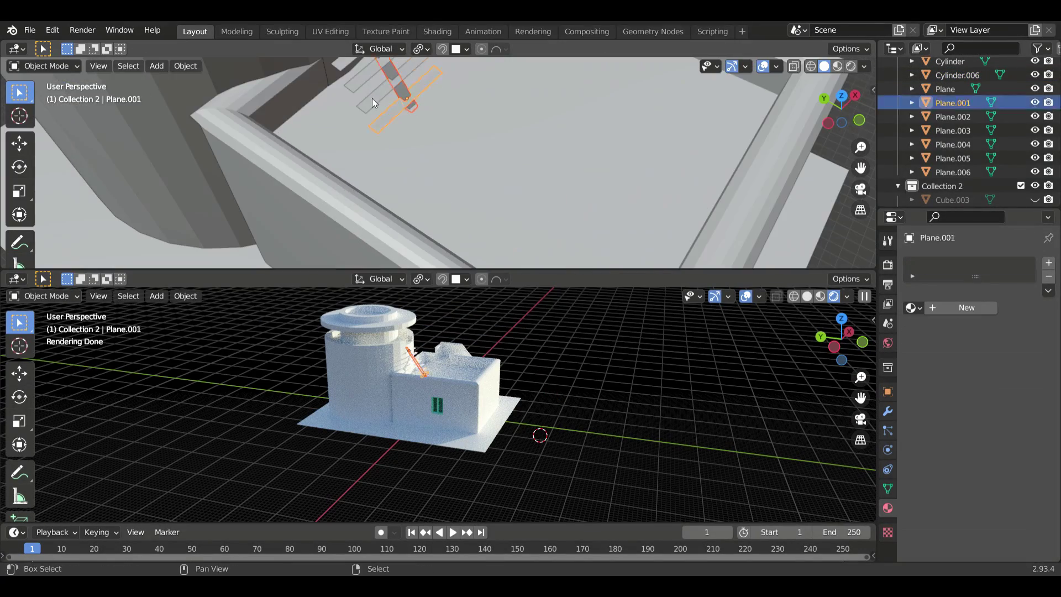
shift+drag(373, 98, 380, 128)
middle_drag(380, 128, 516, 134)
key(ctrl+z)
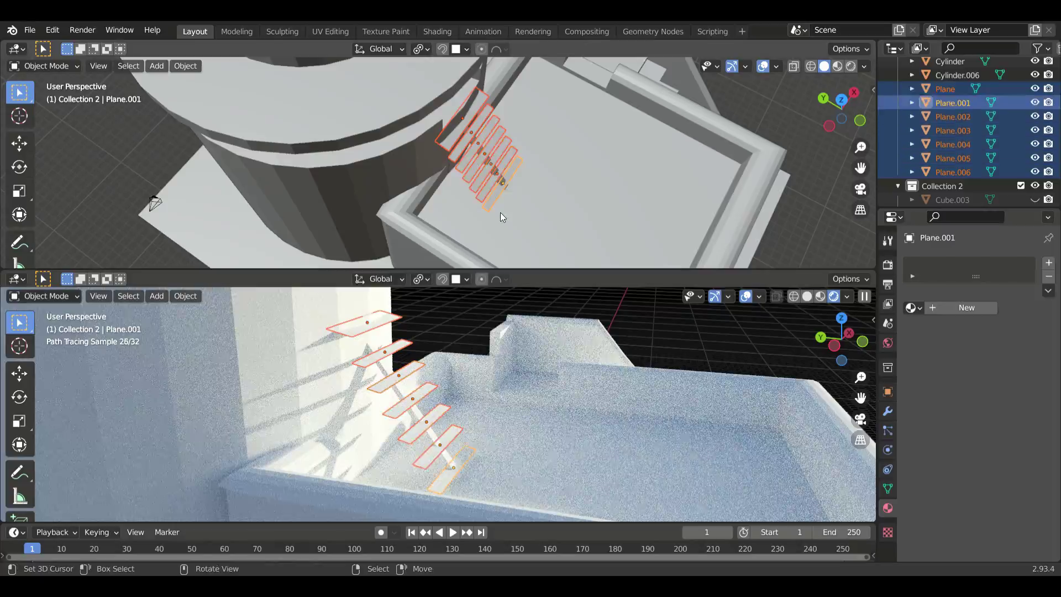
key(ctrl+j)
Step: Give the joined steps a new light-blue material with Metallic 1 and Roughness 1
click(966, 307)
click(1007, 424)
drag(969, 276, 980, 244)
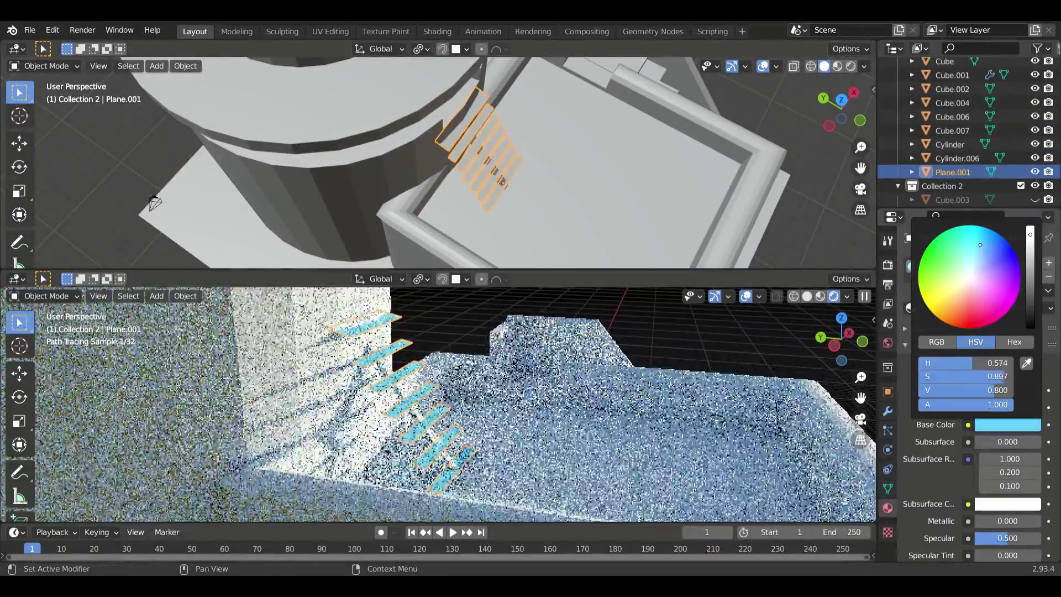
scroll(984, 387, down, 3)
mouse_move(995, 432)
mouse_down()
mouse_move(1041, 432)
mouse_move(975, 450)
mouse_up()
drag(1007, 483, 1035, 485)
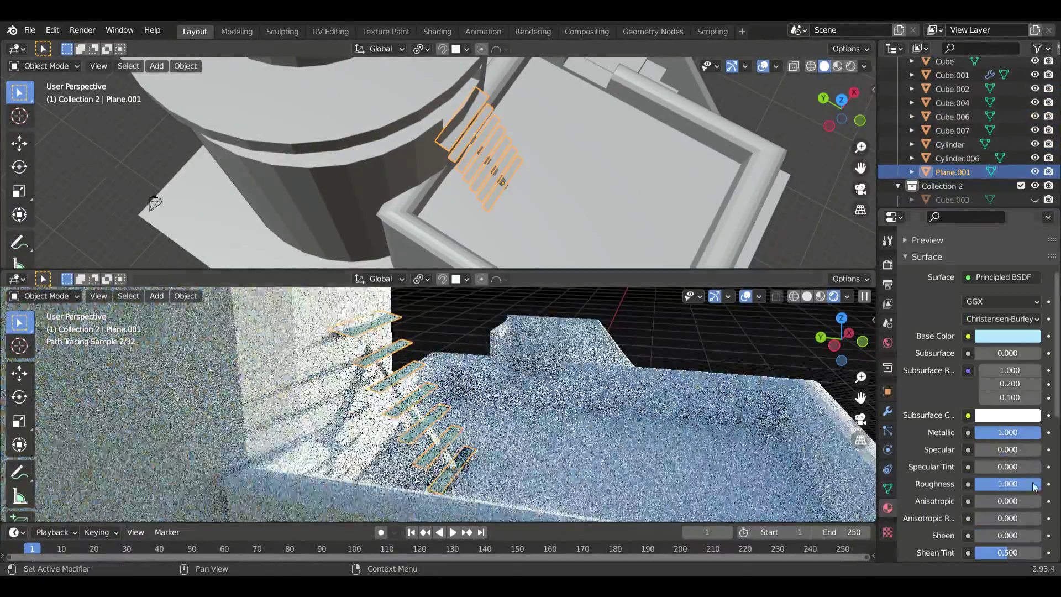
Step: Give the Cube.004 railing a red material with Metallic 1 and Roughness 1.000
click(397, 453)
click(961, 306)
click(1007, 424)
drag(975, 259, 977, 330)
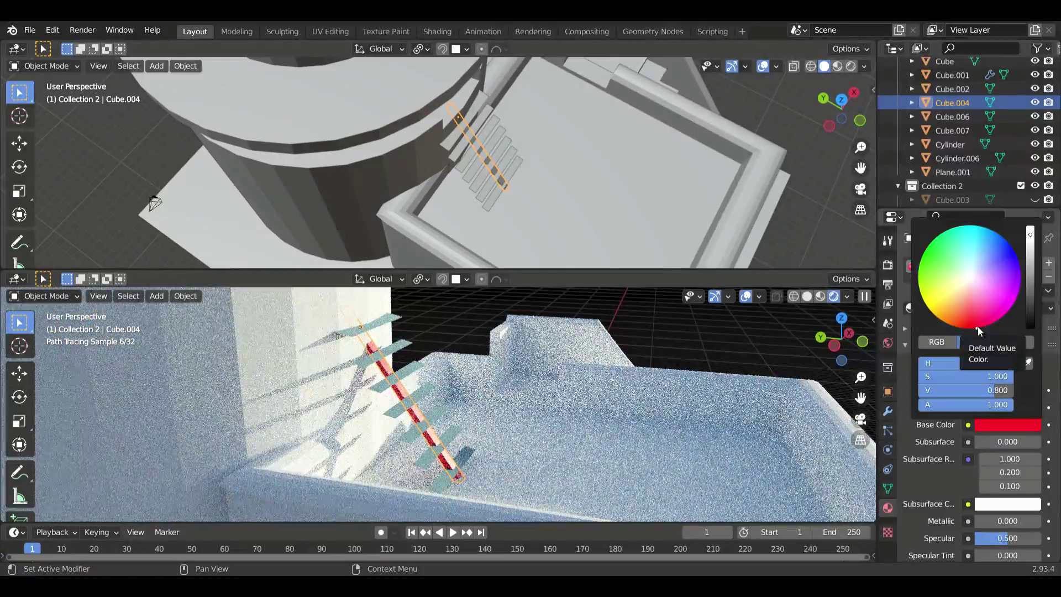
scroll(984, 387, down, 3)
mouse_move(995, 432)
mouse_down()
mouse_move(1041, 432)
mouse_move(975, 450)
mouse_up()
drag(1008, 483, 1035, 483)
middle_drag(442, 183, 499, 149)
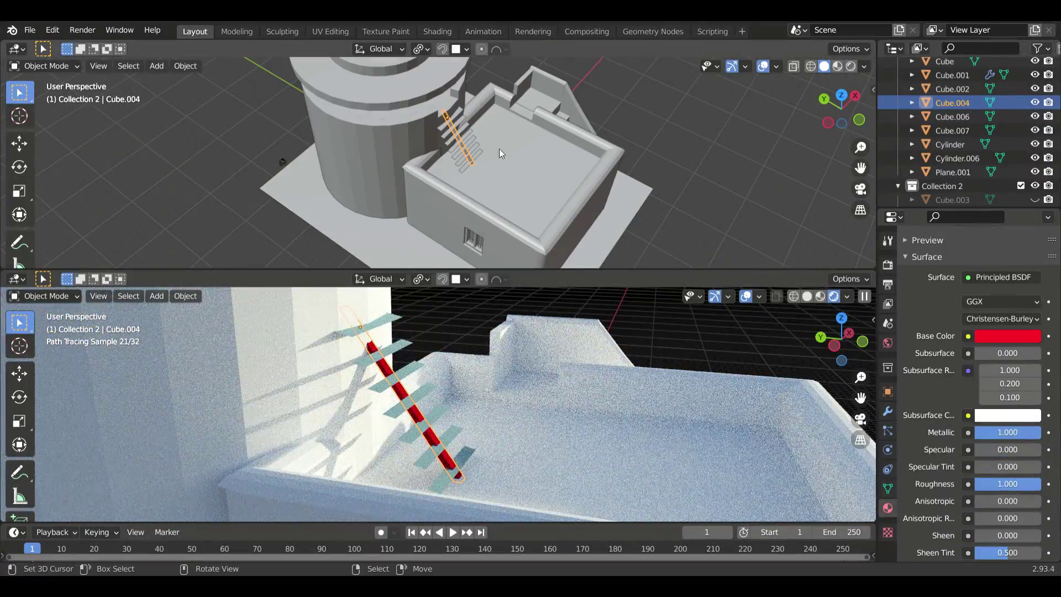
middle_drag(541, 486, 585, 510)
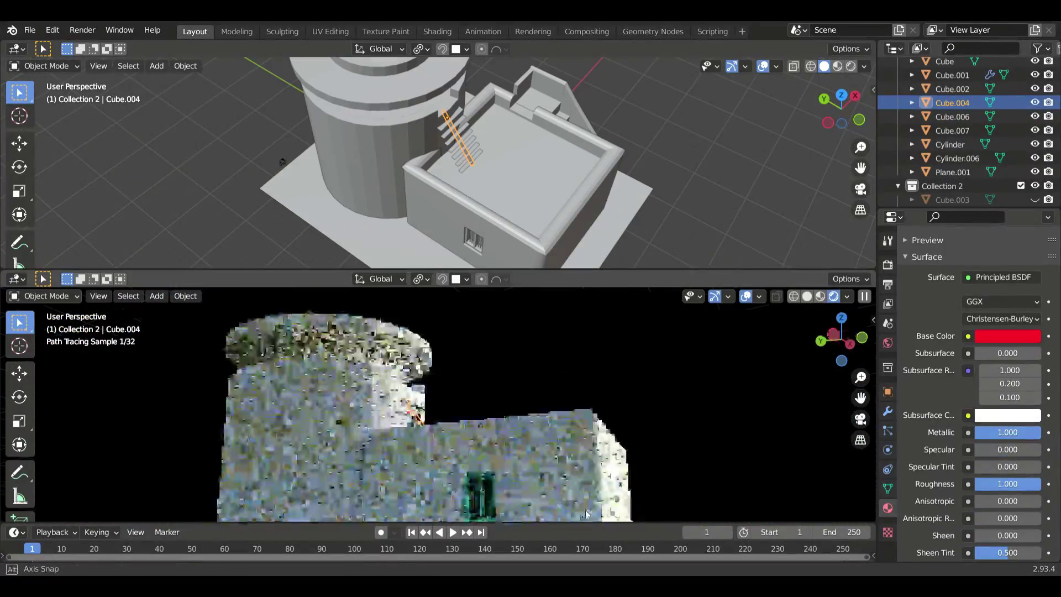
Step: Add a cube beside the wall window and raise its top face to make it taller
key(shift+a)
click(577, 157)
scroll(937, 121, down, 2)
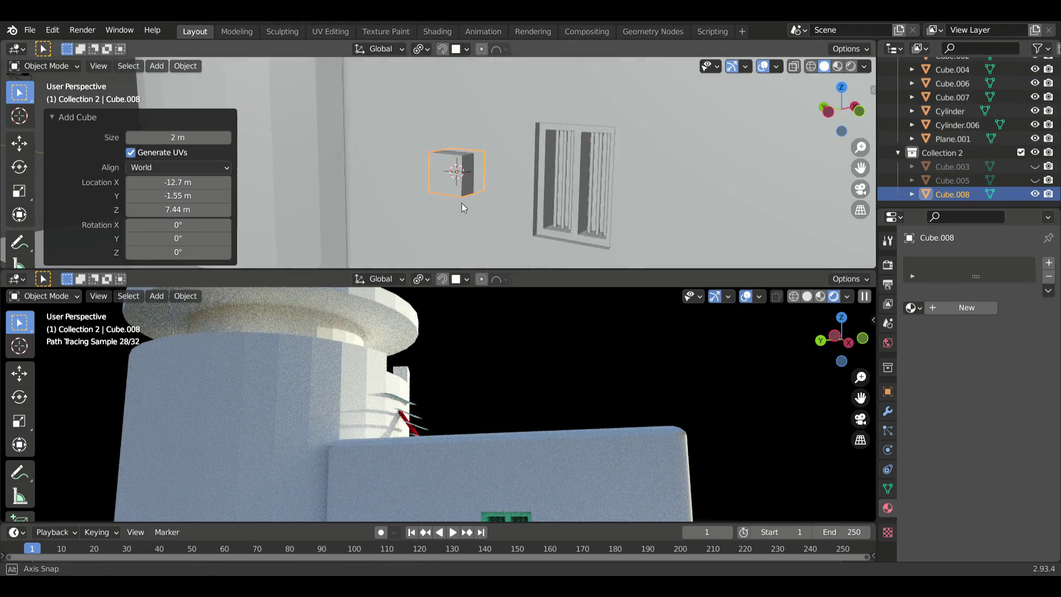
key(Tab)
click(497, 143)
key(g)
key(z)
click(547, 195)
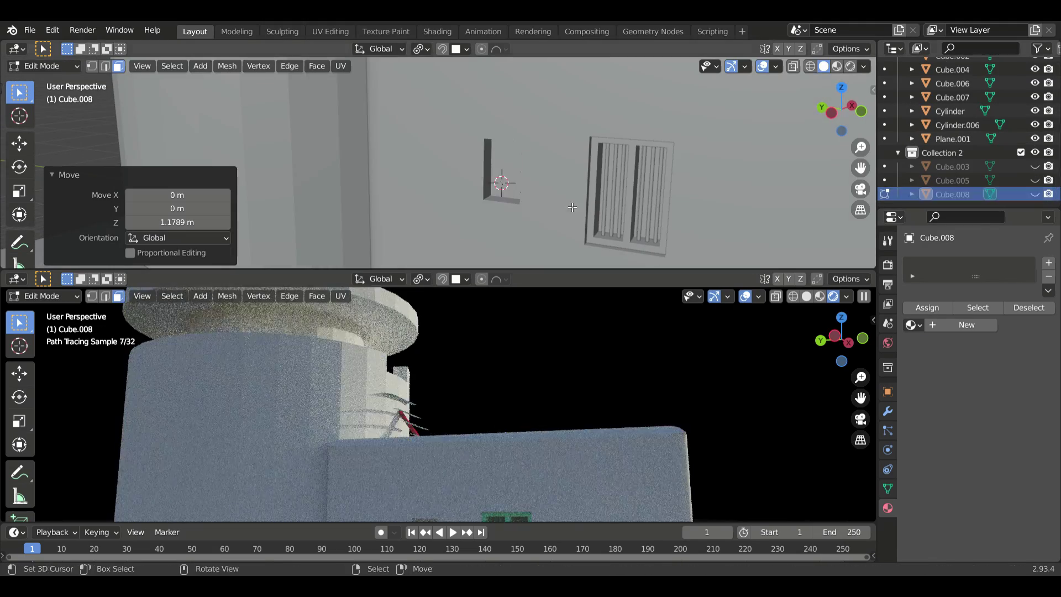
scroll(511, 231, down, 3)
key(Tab)
Step: Display the cube as wireframe and scale it thinner along Y
click(888, 367)
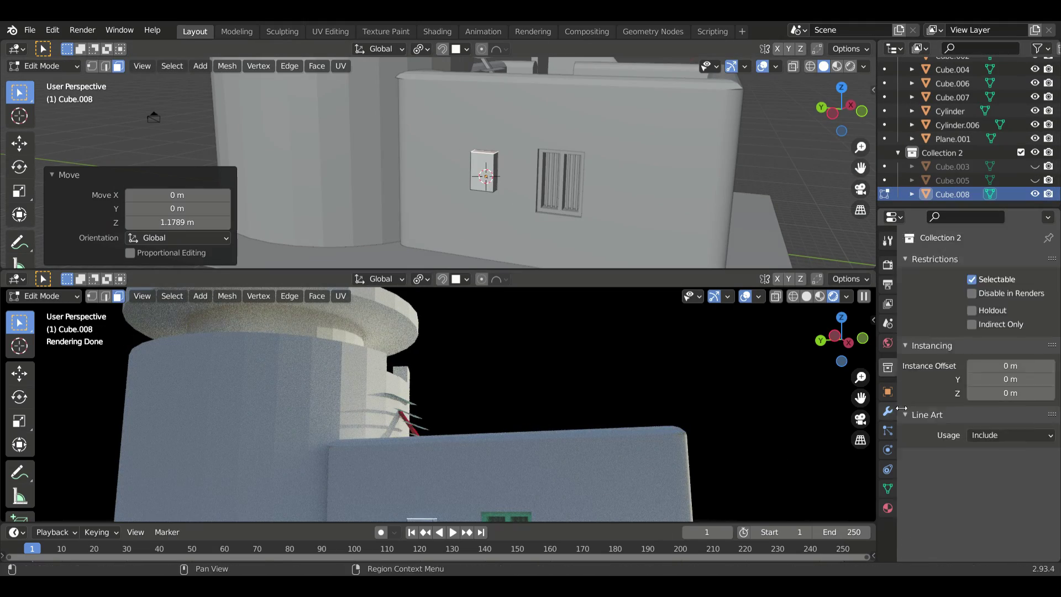
click(887, 391)
mouse_move(512, 221)
middle_down()
mouse_move(528, 203)
mouse_move(510, 200)
mouse_move(579, 220)
mouse_move(553, 194)
mouse_move(541, 196)
middle_up()
key(s)
key(y)
click(520, 200)
Step: Duplicate the cutter block along Y into the other window and reposition the original
key(shift+d)
key(y)
click(581, 223)
click(551, 187)
key(g)
key(y)
click(547, 194)
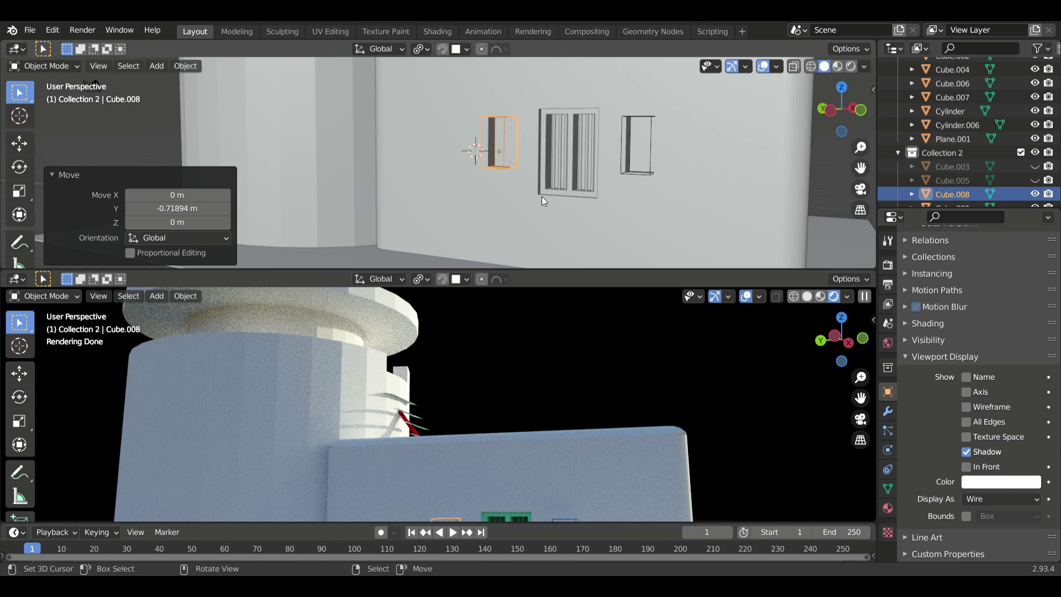
mouse_move(558, 173)
middle_down()
mouse_move(481, 190)
mouse_move(552, 194)
mouse_move(511, 220)
middle_up()
Step: Copy a cutter block as a solid frame piece, extrude its face inward, and hide both cutters
key(shift+d)
click(525, 211)
click(1024, 499)
click(994, 547)
key(Tab)
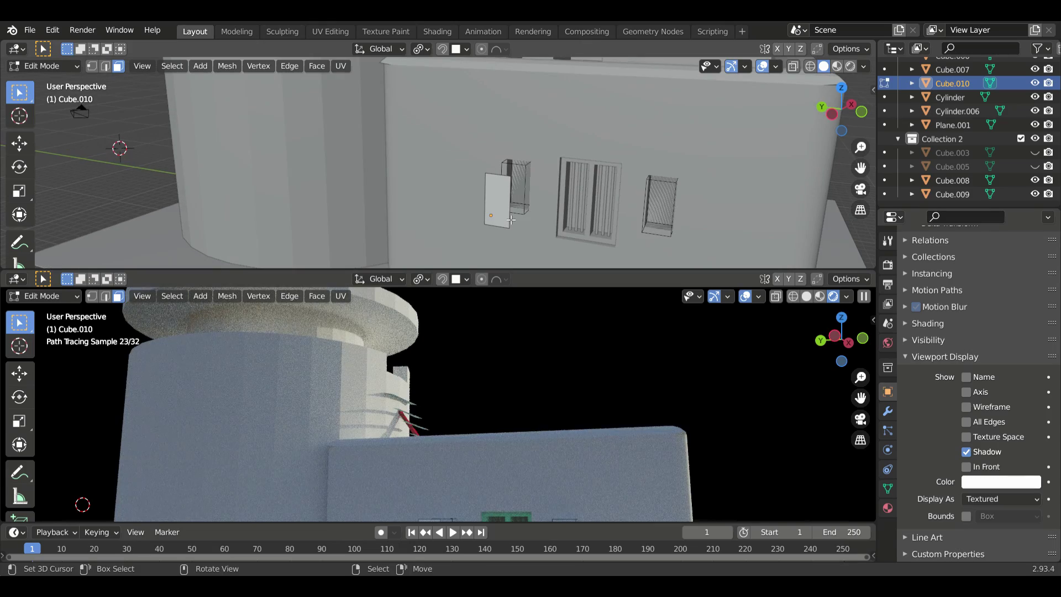
key(e)
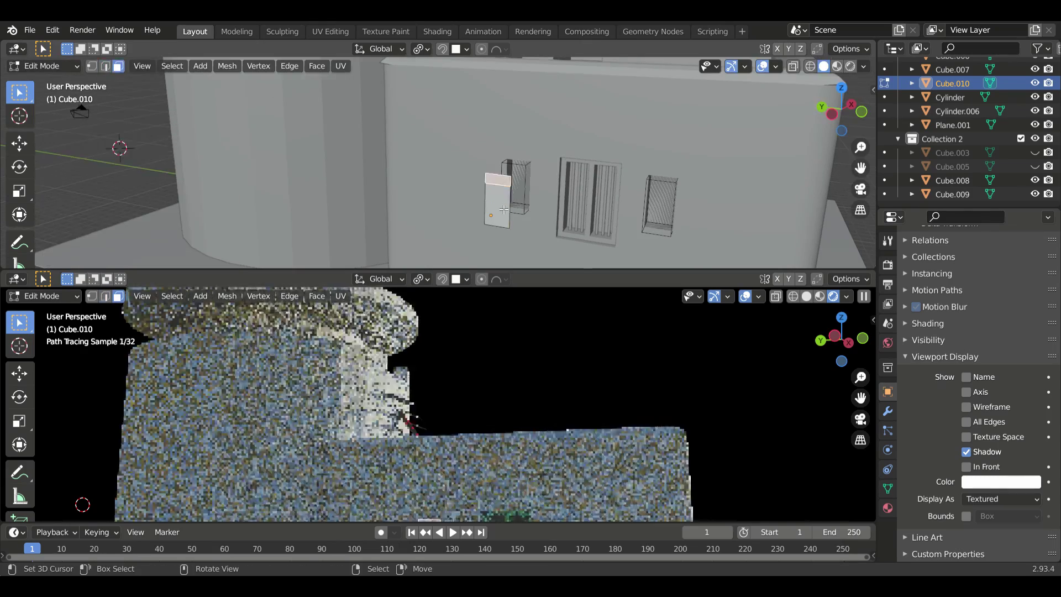
click(511, 226)
drag(1034, 180, 1033, 194)
middle_drag(525, 210, 551, 205)
key(Tab)
Step: Give the isolated frame piece a new yellow material, Material.006
click(888, 508)
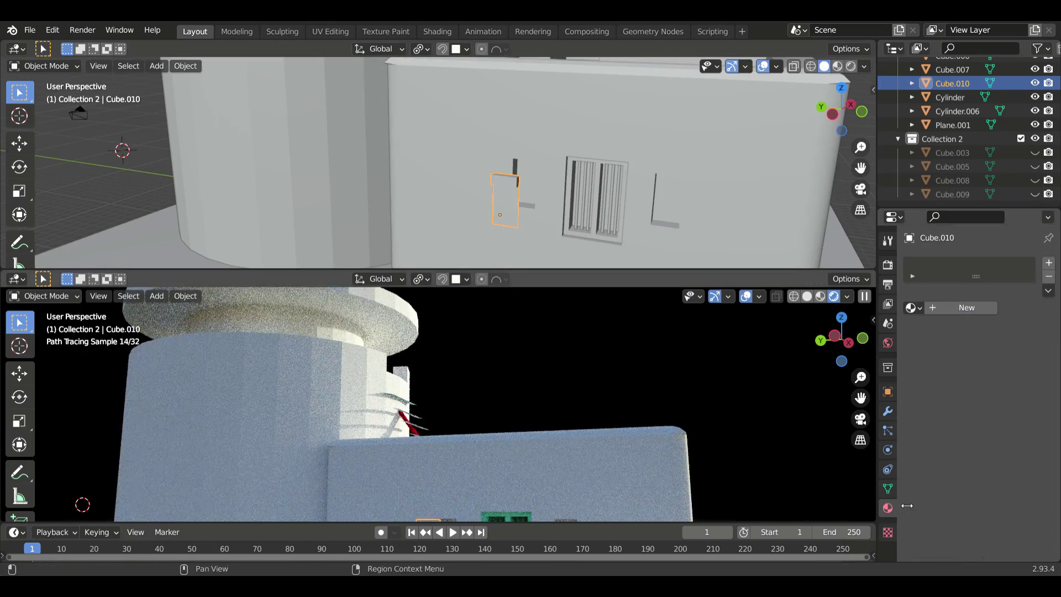
key(KP_Divide)
key(KP_Divide)
click(967, 308)
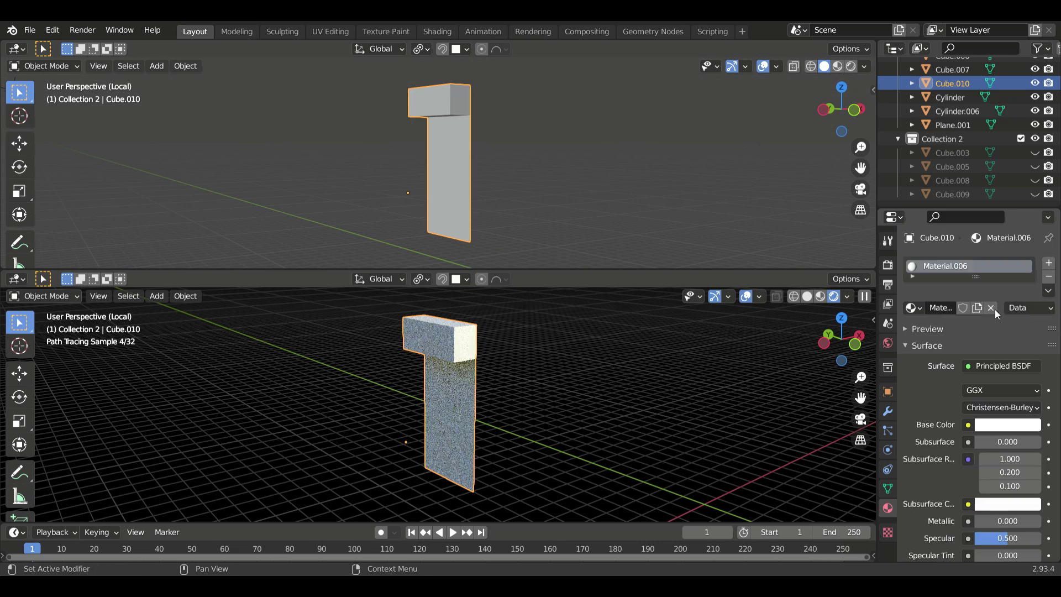
click(1008, 313)
click(943, 183)
scroll(1002, 429, down, 5)
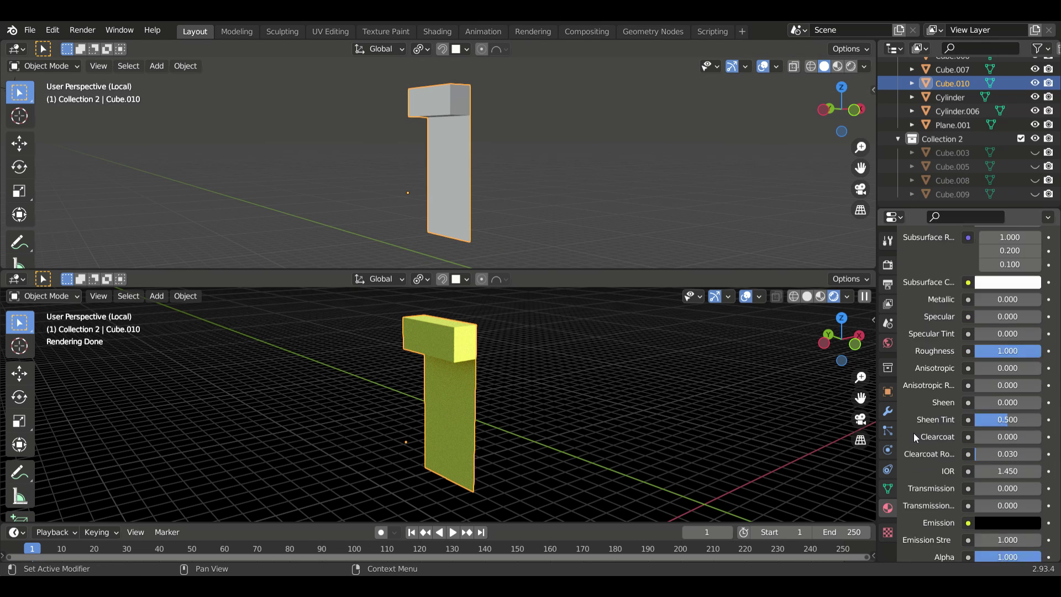
scroll(914, 433, down, 7)
key(KP_Divide)
Step: Set the frame's origin to its centre of mass
click(185, 66)
click(379, 157)
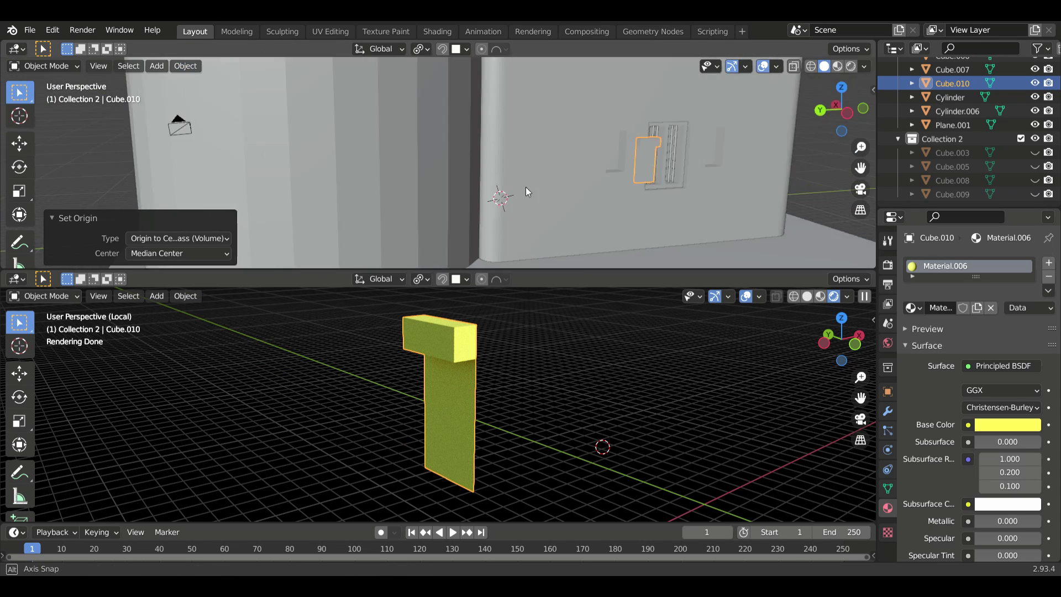
click(185, 65)
middle_drag(309, 166, 364, 180)
key(ctrl+z)
key(KP_Divide)
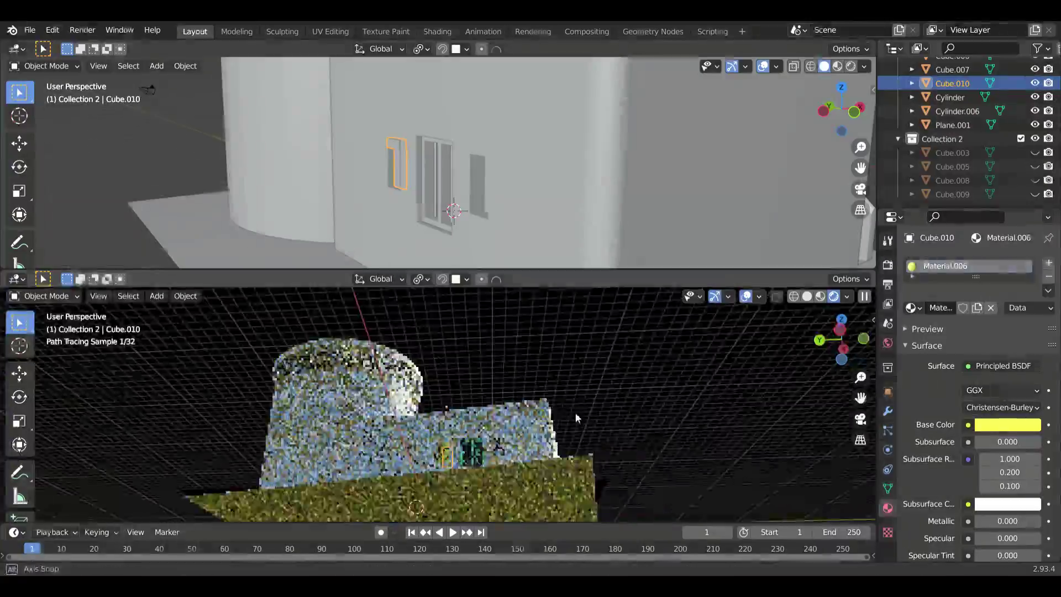
middle_drag(419, 203, 531, 135)
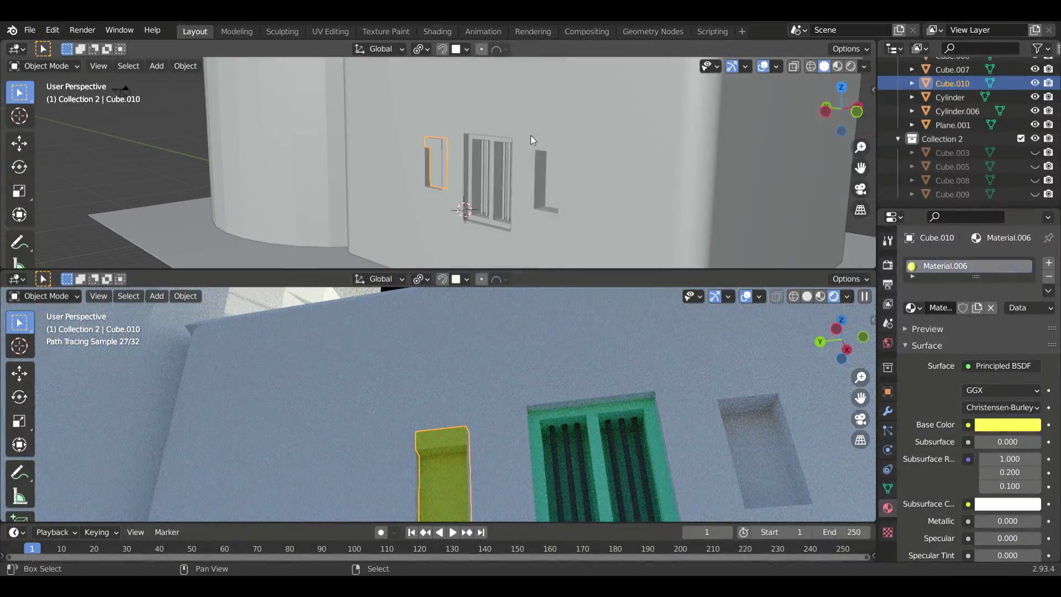
Step: Duplicate the yellow frame -8.7125 m along Y into the right window opening
key(shift+d)
key(y)
click(625, 223)
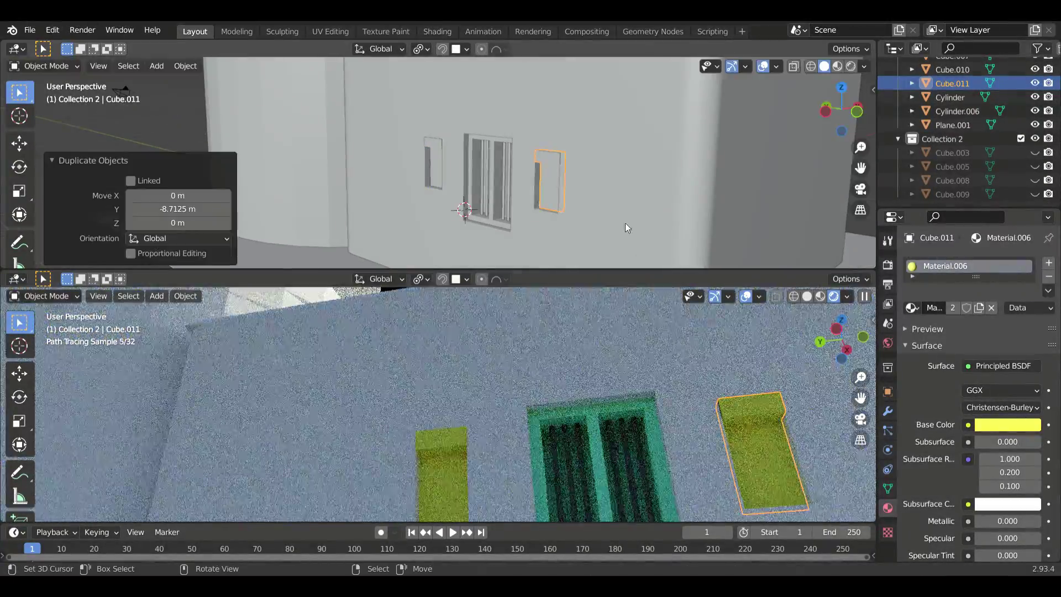
mouse_move(625, 223)
middle_down()
mouse_move(617, 240)
mouse_move(795, 226)
mouse_move(681, 439)
mouse_move(584, 186)
middle_up()
click(617, 240)
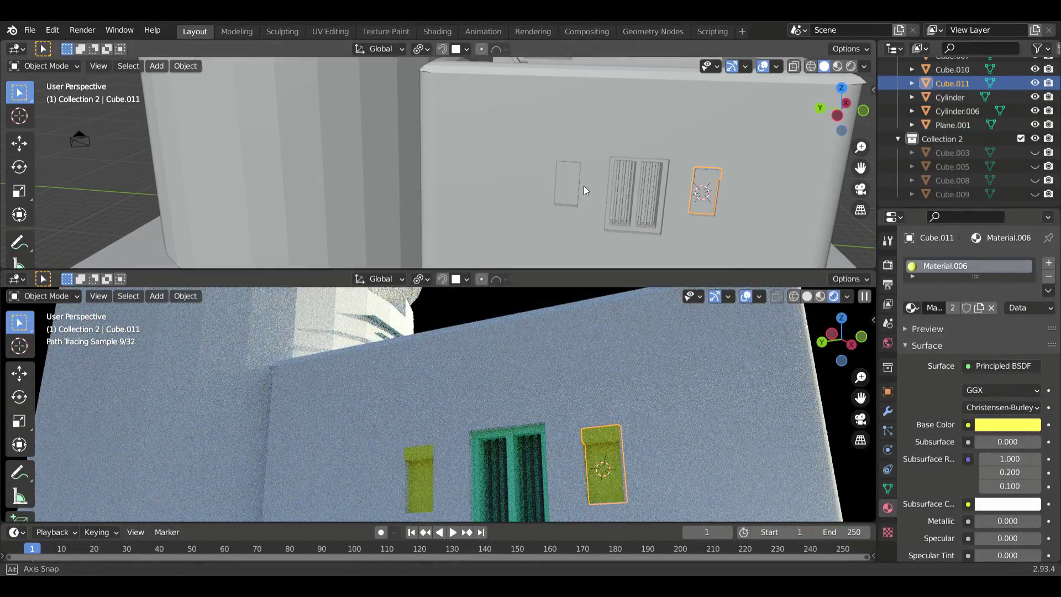
click(540, 429)
scroll(346, 150, down, 5)
scroll(328, 139, down, 1)
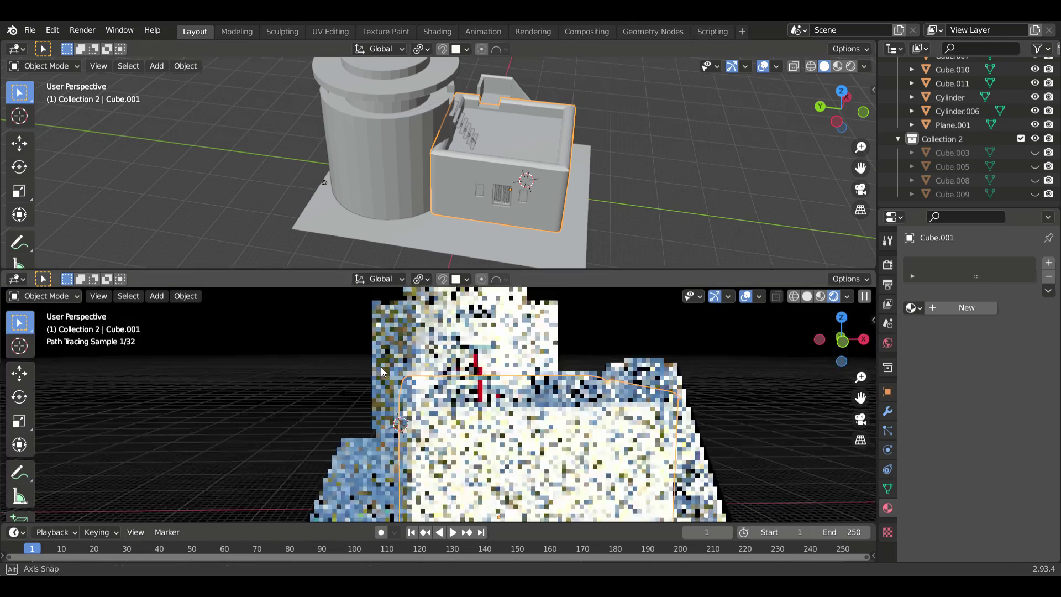
scroll(515, 485, down, 5)
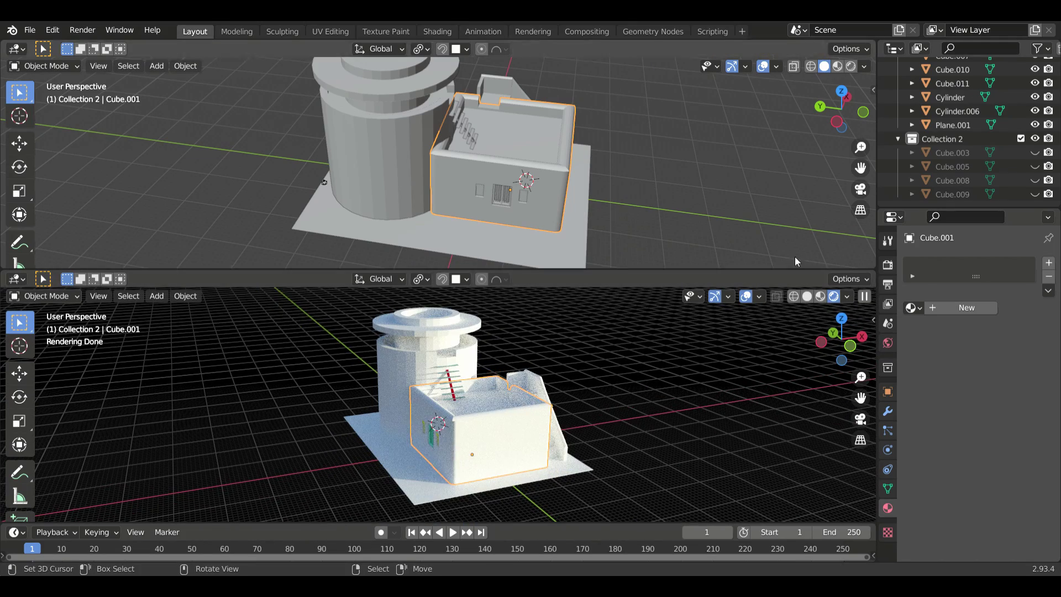
Step: Add a cube near the stair wall and position it where the door goes
shift+right_click(513, 469)
key(shift+a)
click(564, 308)
scroll(544, 217, up, 2)
scroll(580, 247, up, 3)
middle_drag(580, 252, 402, 221)
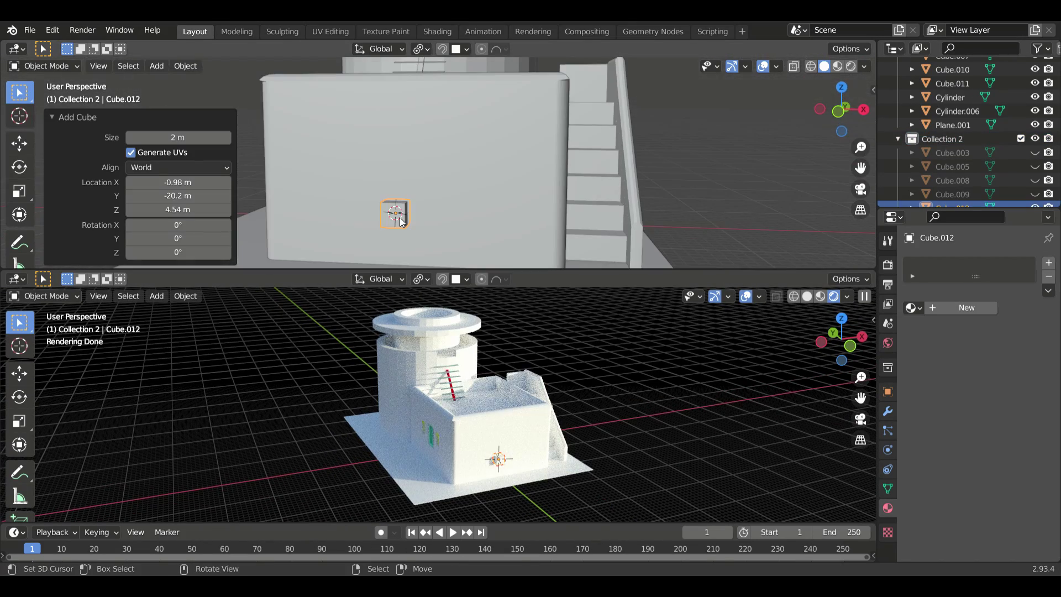
click(422, 224)
key(Tab)
key(g)
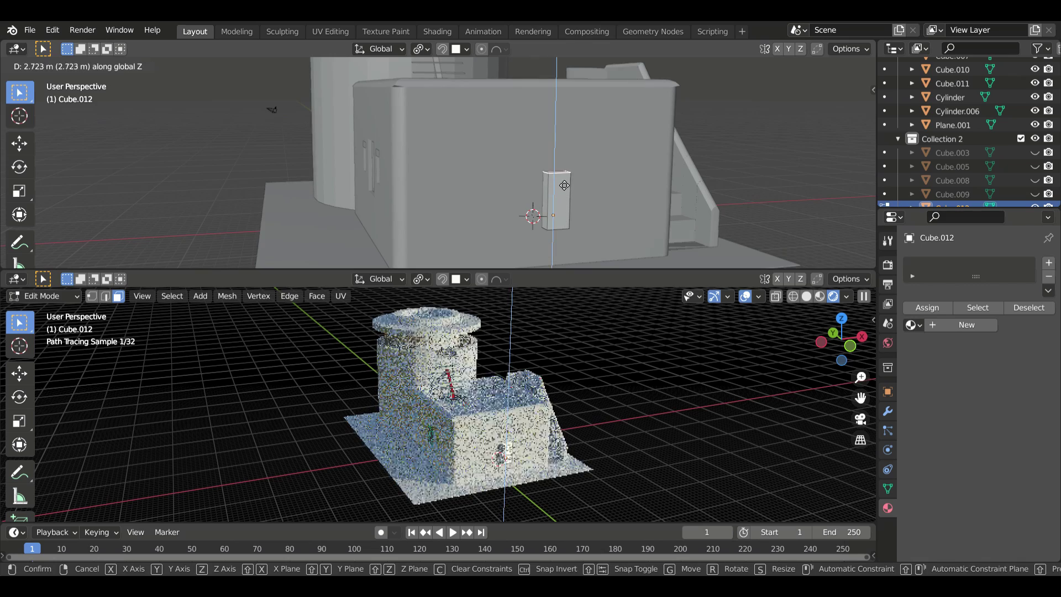
click(564, 185)
mouse_move(564, 185)
middle_down()
mouse_move(442, 210)
mouse_move(479, 169)
mouse_move(532, 220)
mouse_move(691, 193)
middle_up()
key(Tab)
Step: Scale the cube to door width along X and lower its bottom face to ground level
key(s)
key(x)
click(469, 224)
key(Tab)
key(g)
key(z)
click(477, 185)
Step: Display door cutter Cube.012 as wire and begin duplicating it
click(887, 391)
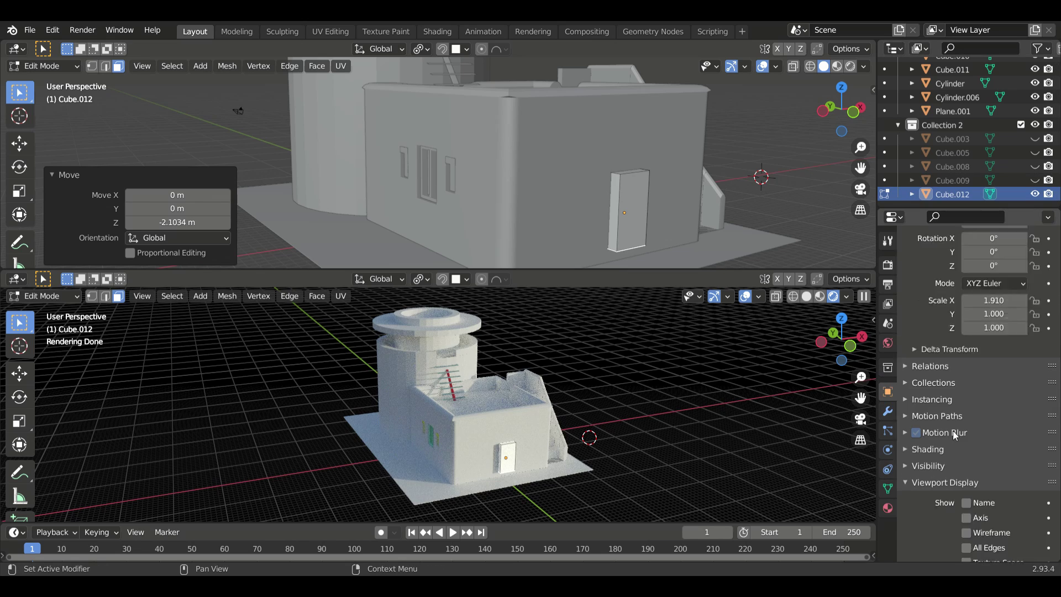
scroll(973, 431, down, 5)
click(1001, 516)
click(989, 470)
key(Tab)
key(shift+d)
Step: Place copy Cube.013 -4.6464 m along Y, show it solid, and isolate it
key(y)
click(703, 239)
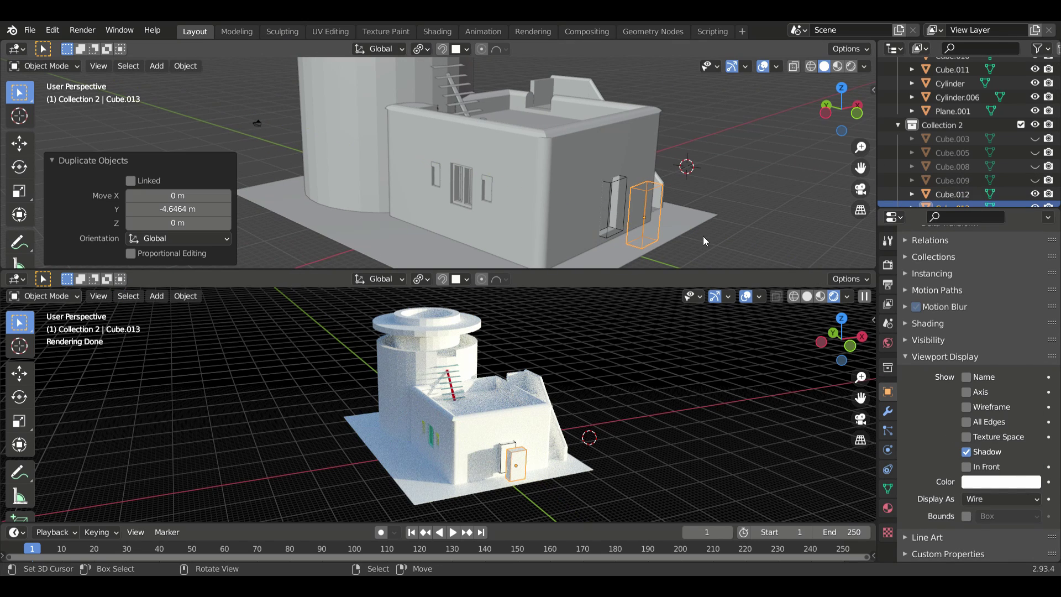
click(1016, 444)
middle_drag(718, 182, 671, 198)
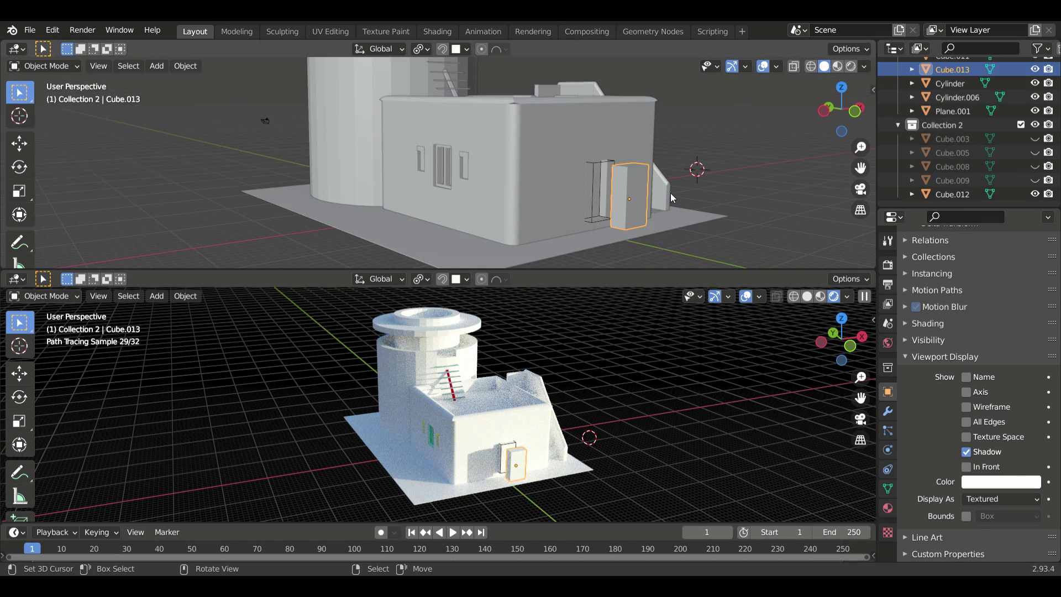
key(Tab)
key(KP_Divide)
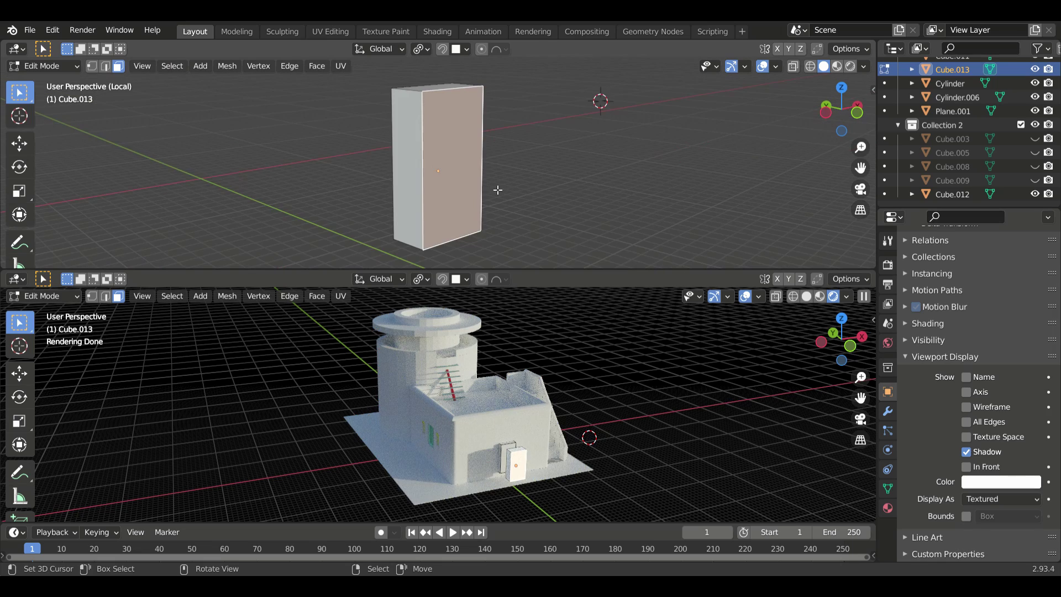
Step: Extrude the door block's faces along their normals to form a recess
middle_drag(395, 208, 441, 159)
key(a)
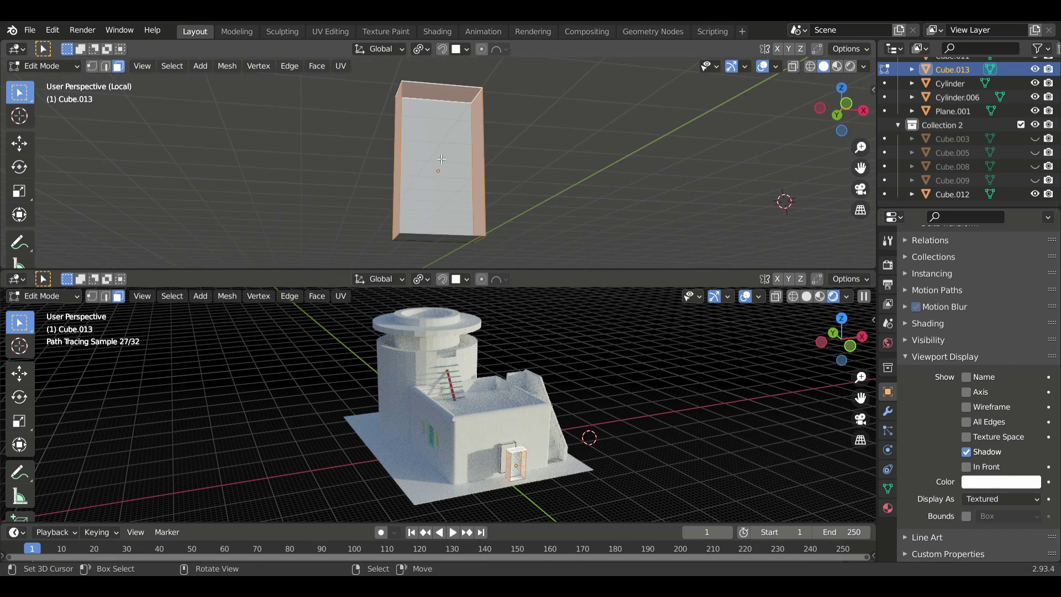
key(e)
key(Escape)
key(alt+e)
click(434, 232)
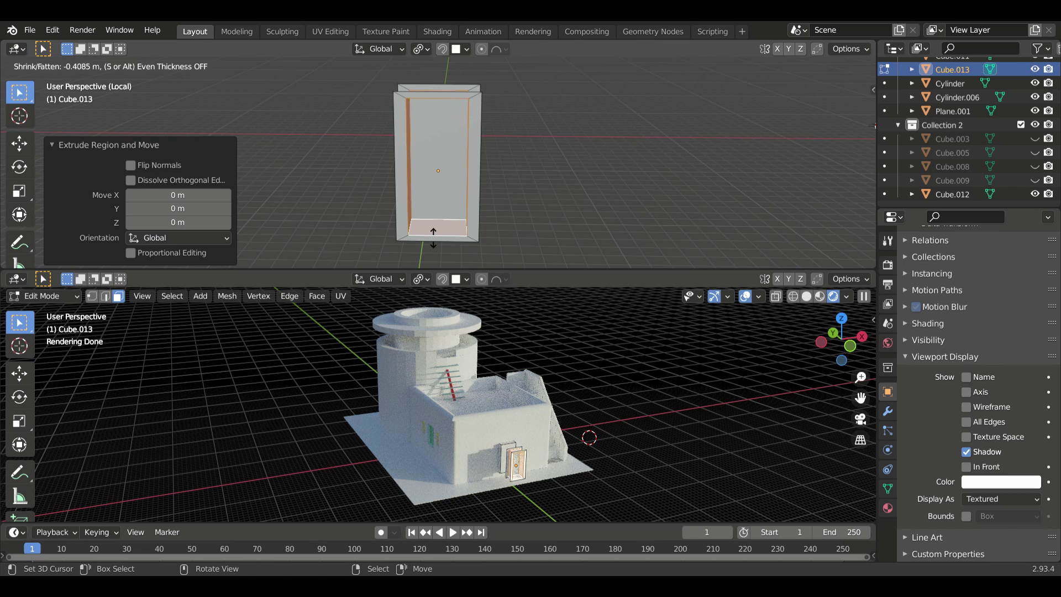
click(433, 232)
middle_drag(434, 232, 511, 203)
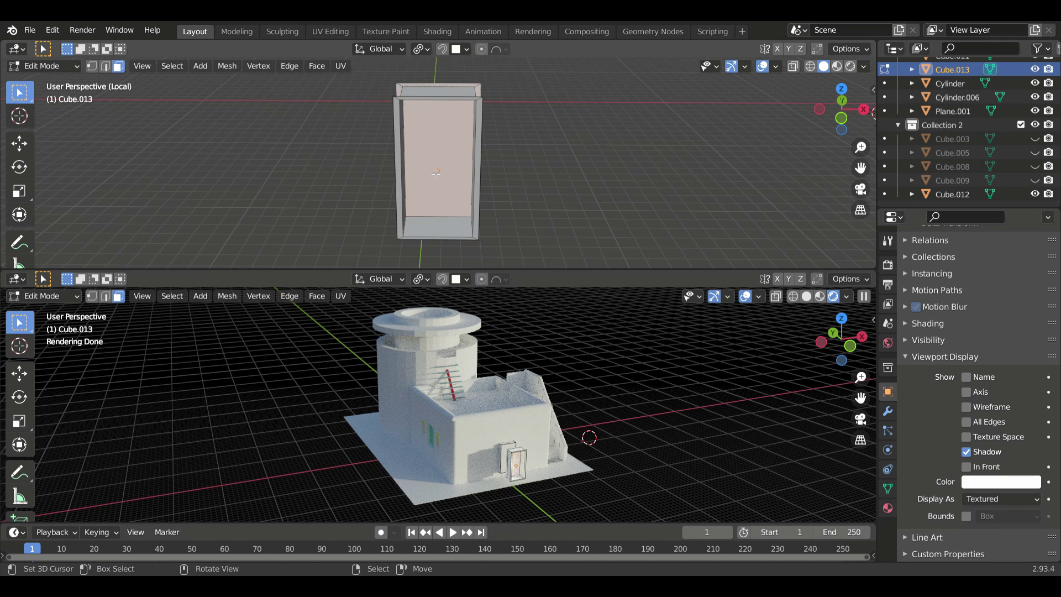
Step: Add loop cuts across the door and lower the edge loops vertically
click(468, 150)
scroll(468, 150, up, 2)
key(2)
key(g)
key(z)
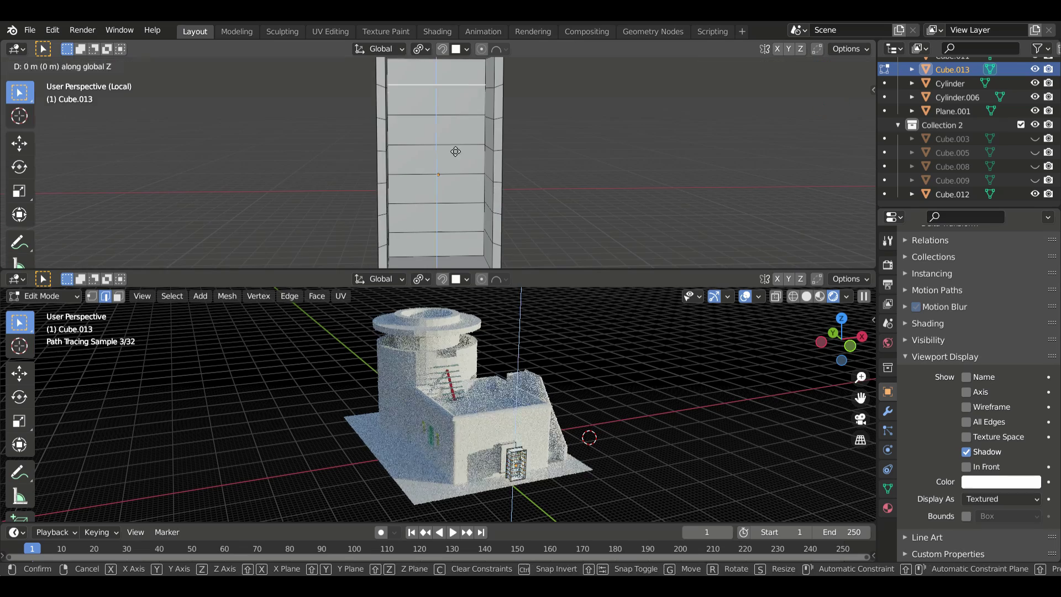
click(460, 177)
key(g)
key(z)
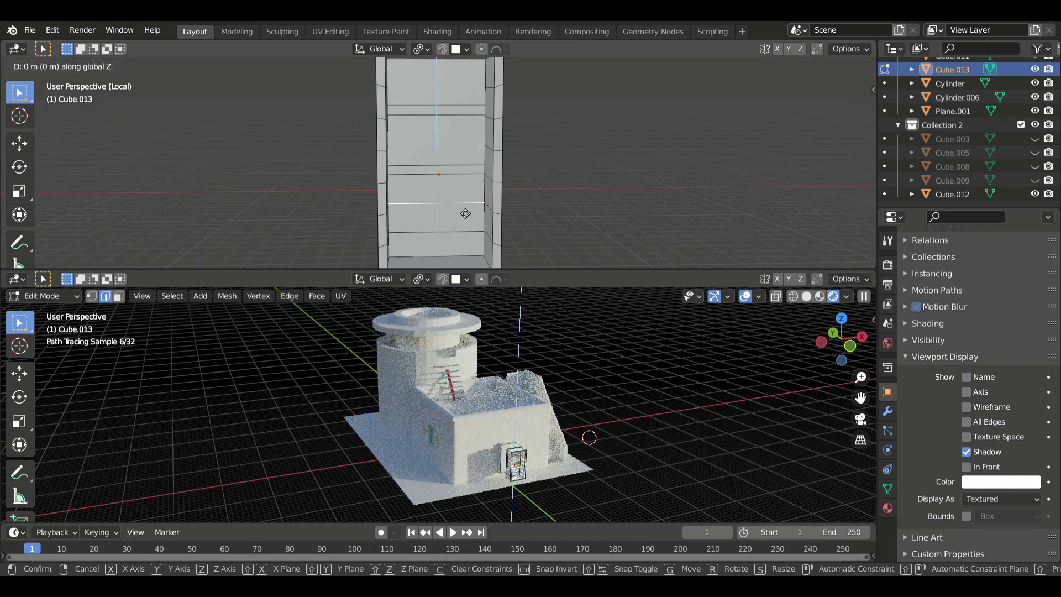
click(466, 172)
Step: Extrude the door's panel faces along their normals
key(3)
mouse_move(466, 171)
middle_down()
mouse_move(485, 241)
mouse_move(553, 195)
mouse_move(532, 191)
middle_up()
key(e)
click(485, 240)
click(552, 194)
key(Tab)
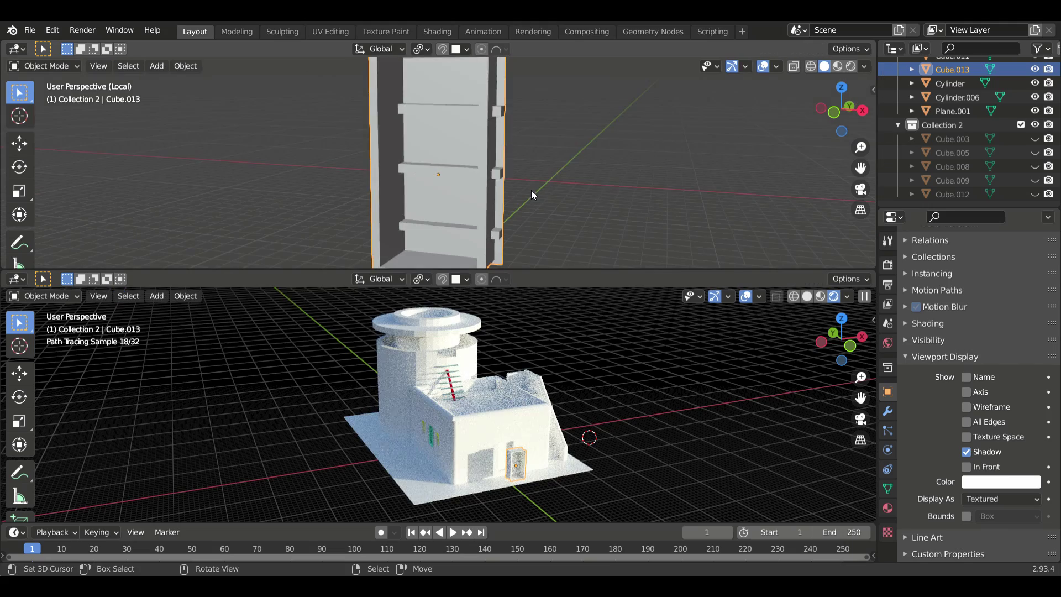
Step: Give the door a new cyan-green material
click(887, 508)
scroll(549, 452, up, 3)
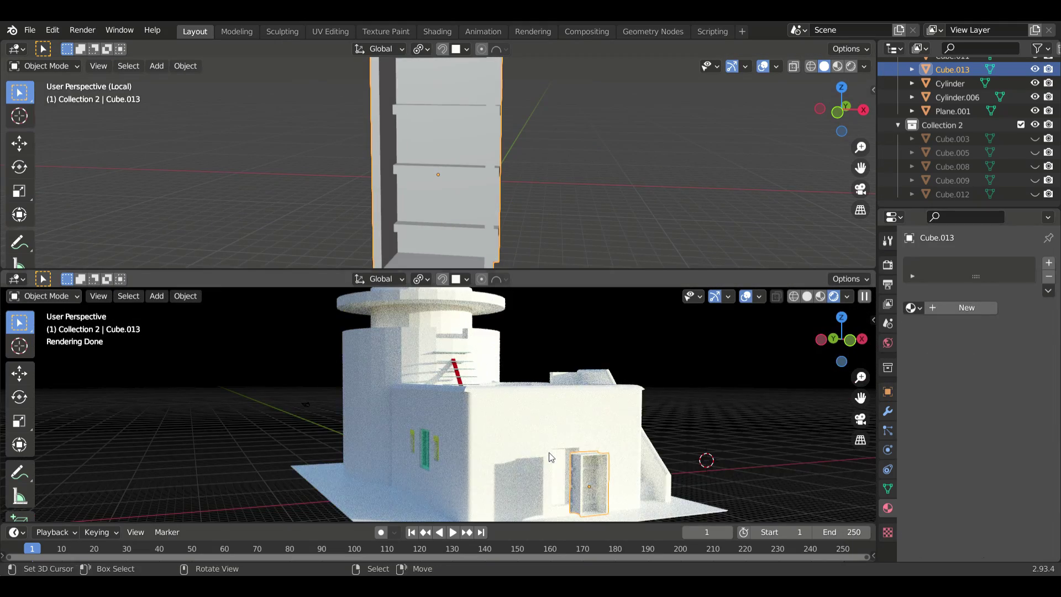
click(973, 308)
click(1007, 424)
drag(968, 274, 963, 246)
scroll(916, 459, down, 6)
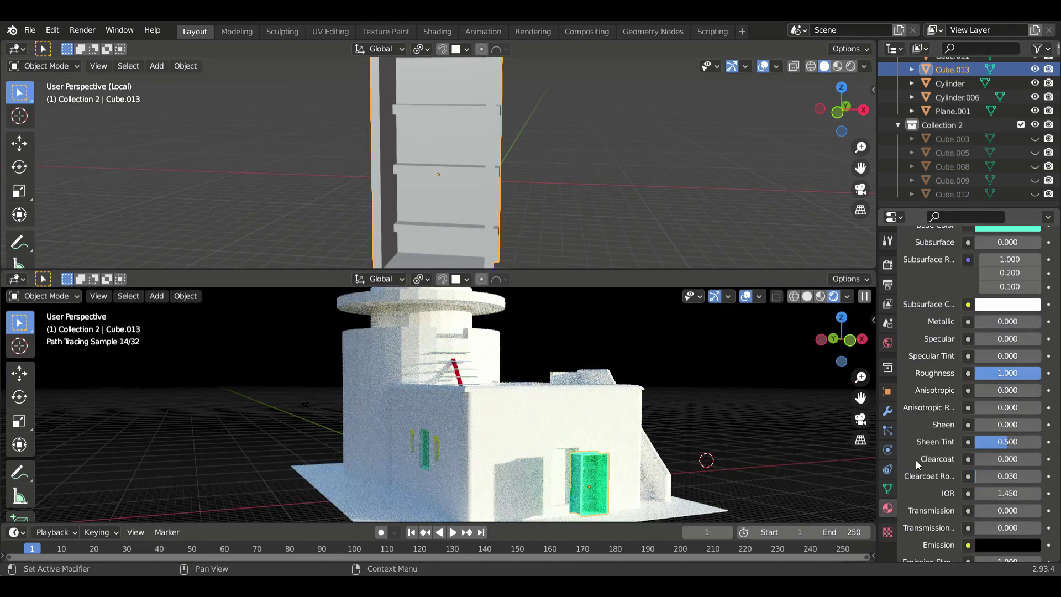
Step: Thin the door along Y, slide it into the doorway, and return to the full scene
key(s)
key(y)
click(531, 174)
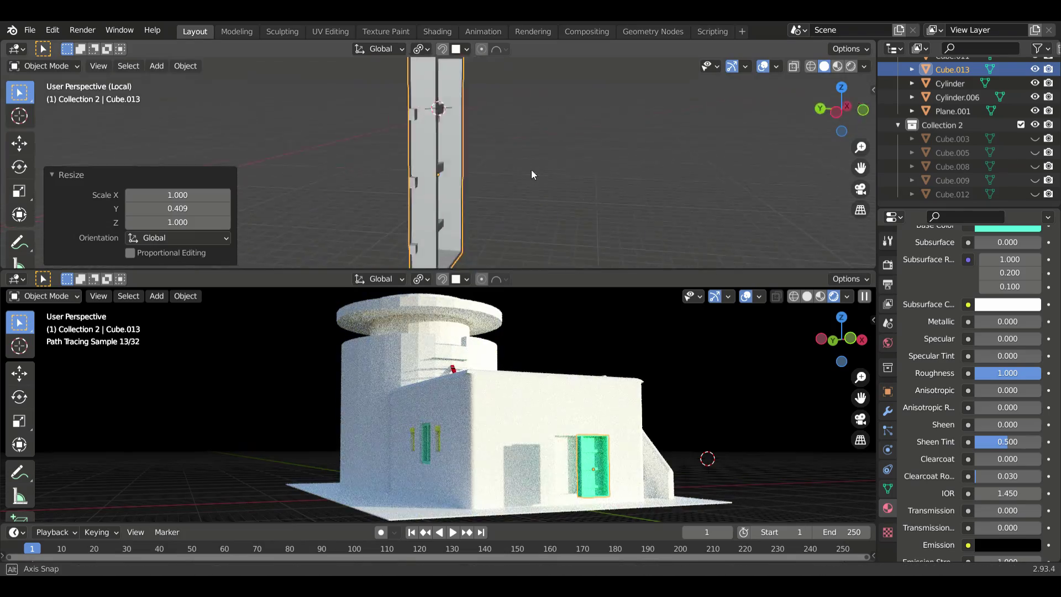
middle_drag(445, 170, 464, 166)
mouse_move(608, 431)
middle_down()
mouse_move(680, 467)
mouse_move(614, 484)
middle_up()
key(g)
key(y)
click(635, 465)
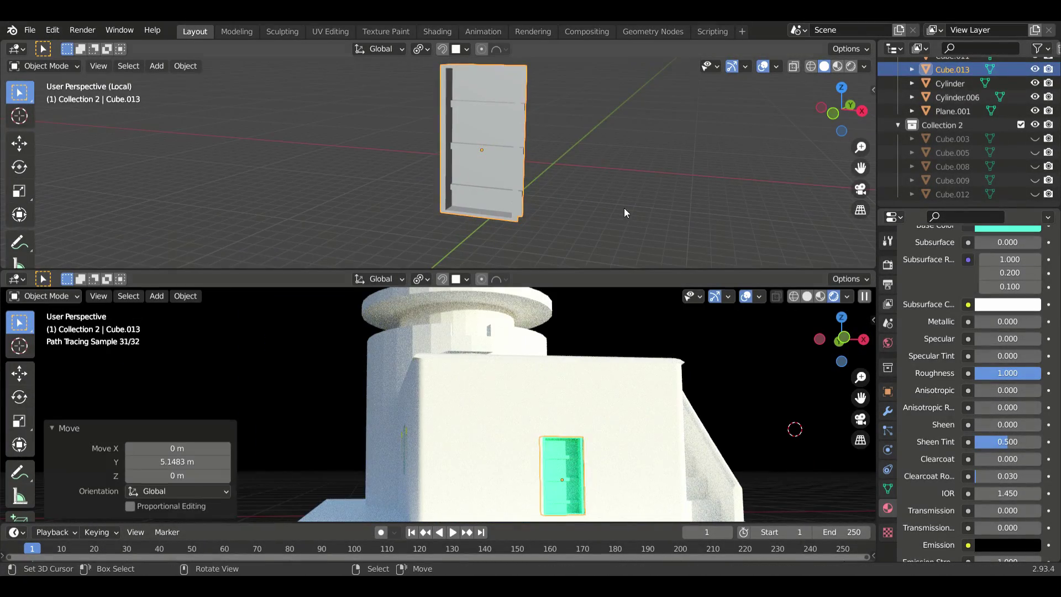
key(KP_Divide)
Step: Add a small cube below the door and stretch it along X into a slab
key(shift+a)
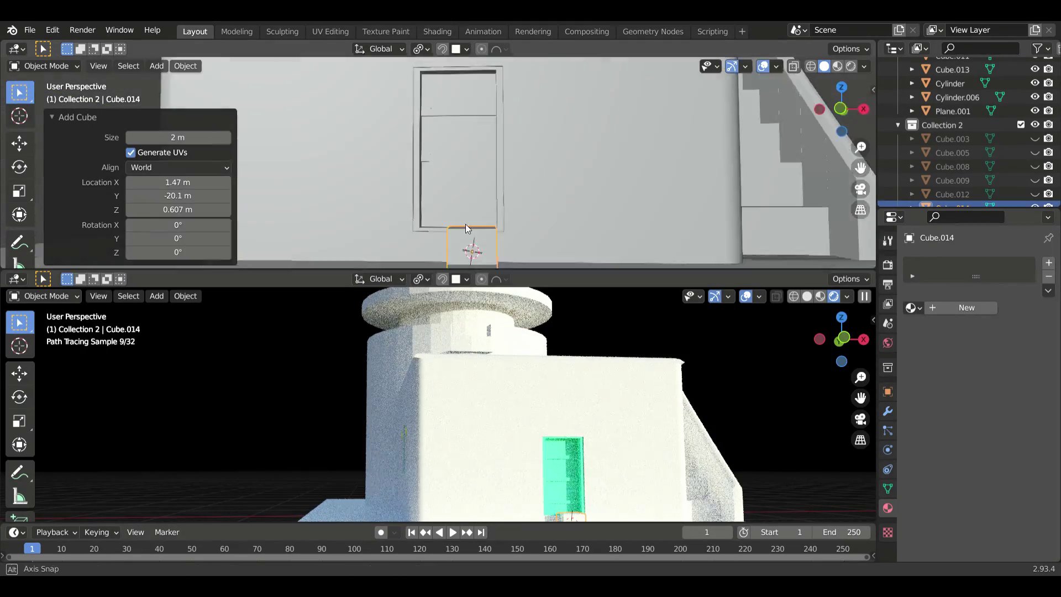
key(s)
click(496, 219)
middle_drag(496, 219, 640, 260)
key(KP_Divide)
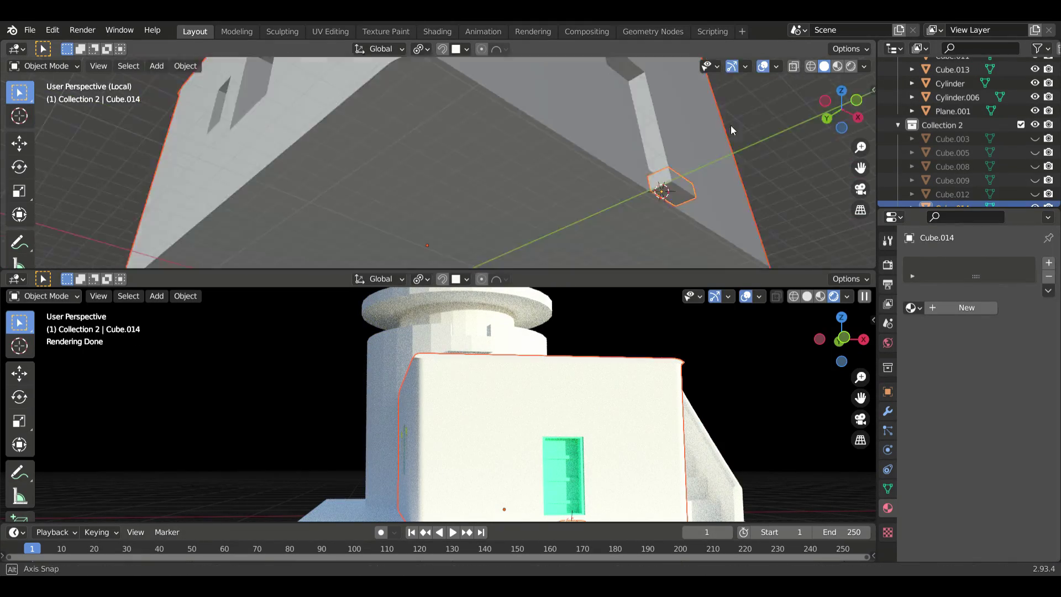
middle_drag(731, 125, 515, 161)
key(Tab)
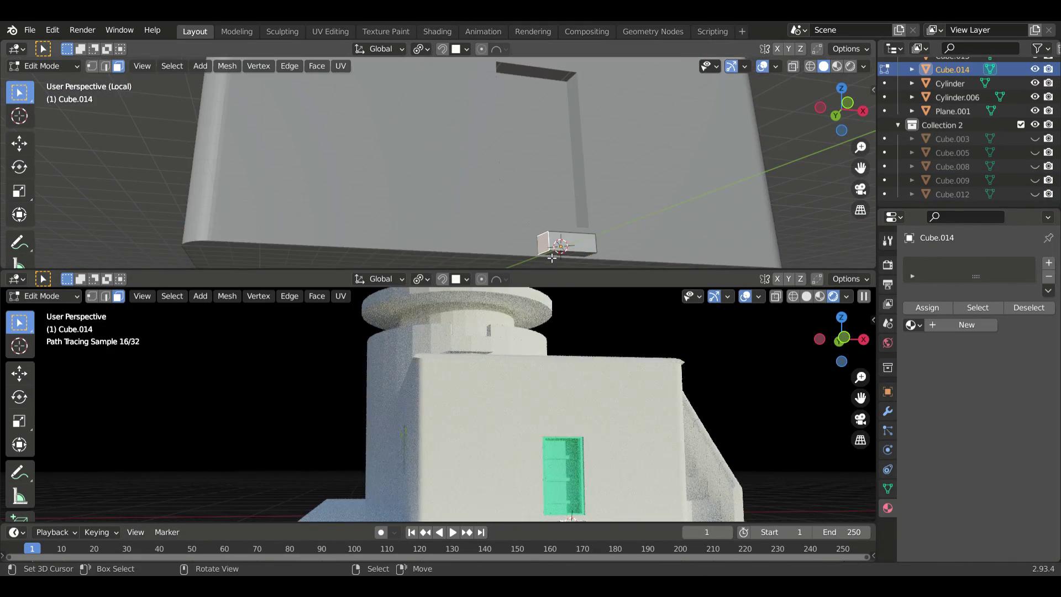
key(g)
key(x)
click(479, 245)
key(g)
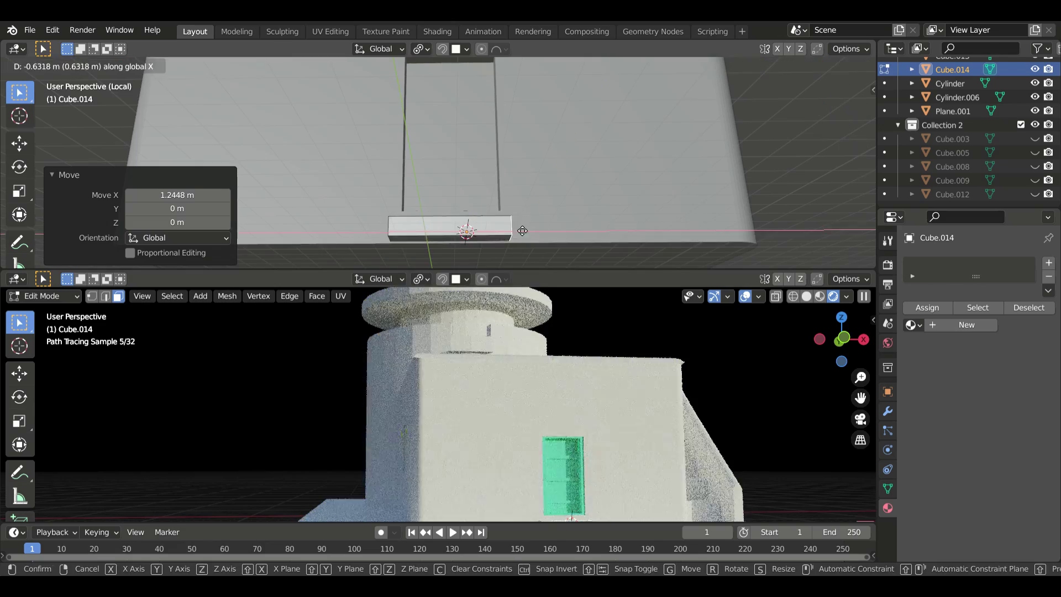
mouse_move(478, 245)
middle_down()
mouse_move(535, 187)
mouse_move(613, 214)
mouse_move(678, 270)
mouse_move(688, 258)
mouse_move(608, 215)
middle_up()
key(Escape)
Step: Lower the step slab along Z and narrow its depth along Y
key(Tab)
key(g)
key(z)
click(535, 187)
key(s)
key(y)
click(614, 214)
Step: Add a new cylinder at a 3D cursor placed on the wall beside the door
shift+right_click(533, 171)
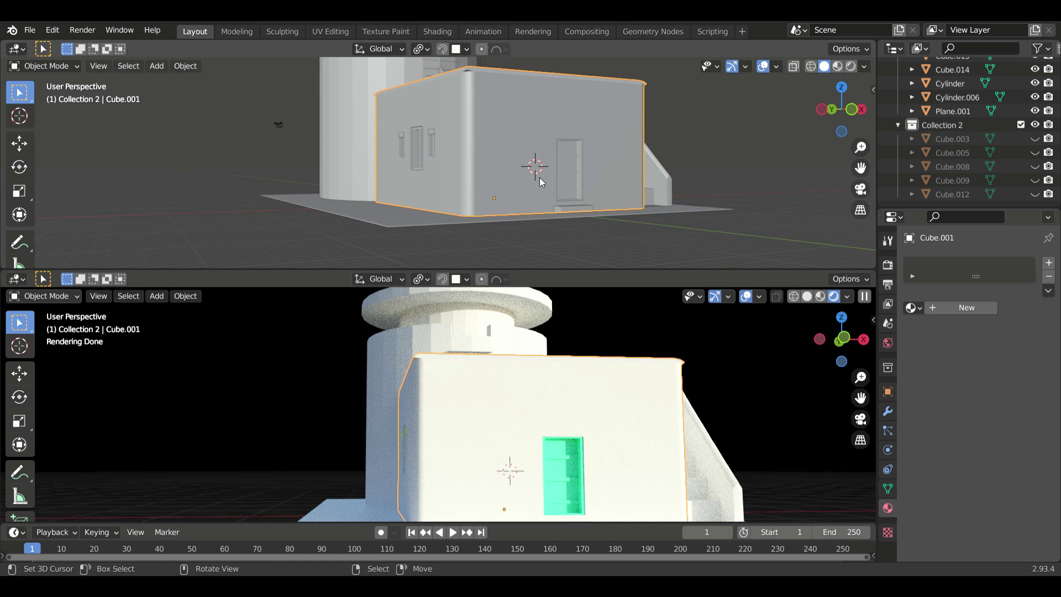
key(shift+a)
click(603, 248)
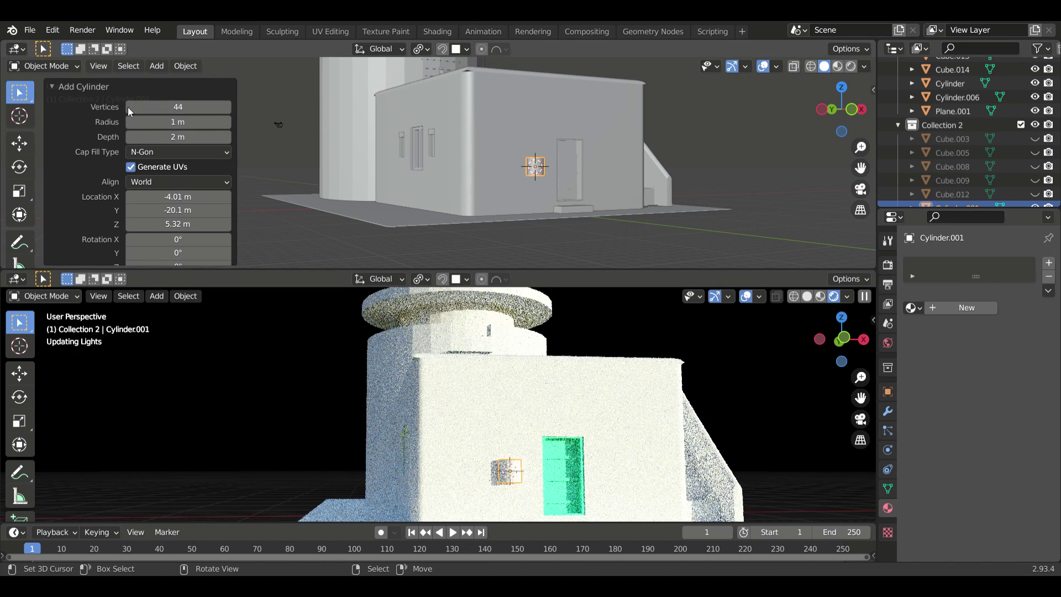
Step: Reduce the new cylinder to 11 vertices and lower its faces along Z
key(ctrl+space)
click(130, 344)
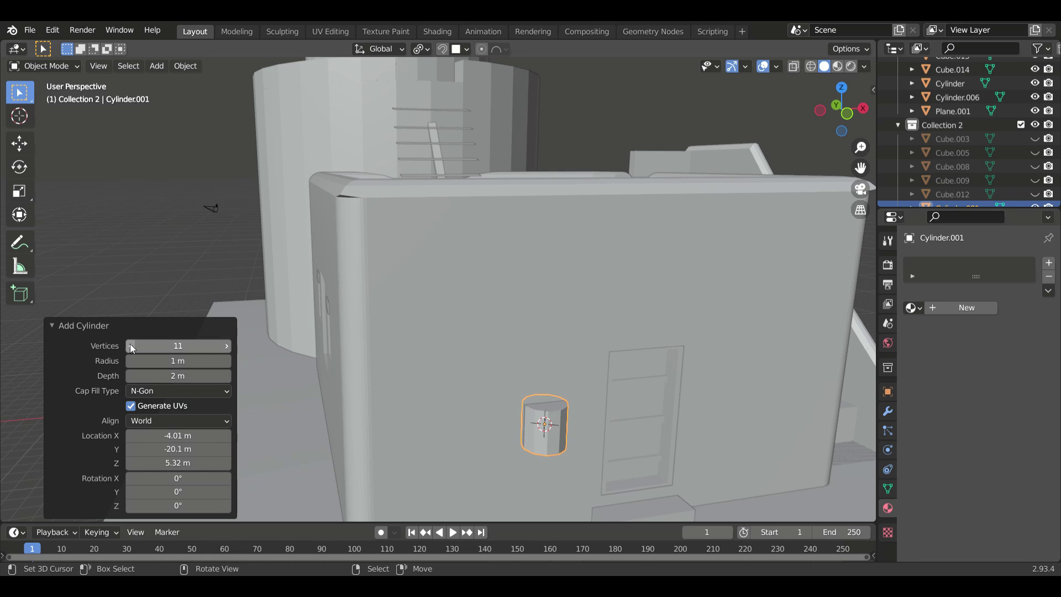
click(722, 419)
click(553, 440)
key(Tab)
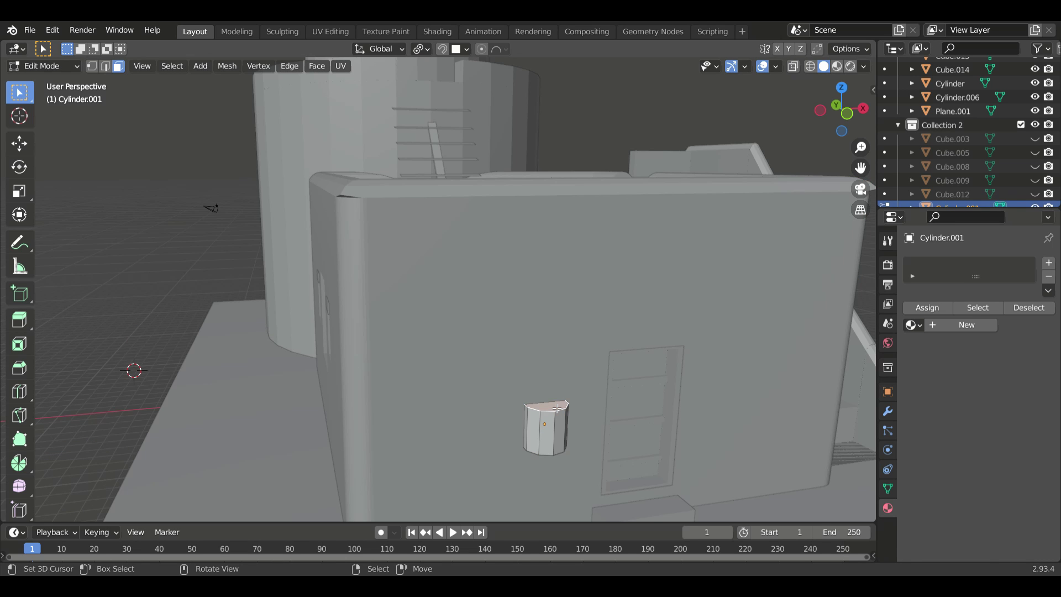
click(561, 370)
key(g)
key(z)
click(525, 310)
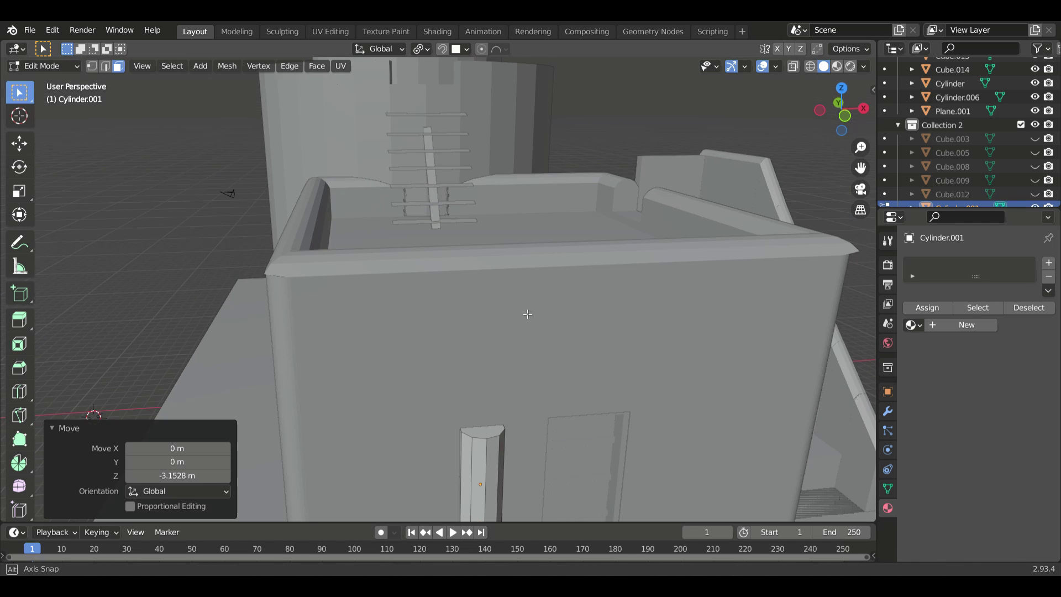
middle_drag(526, 310, 651, 436)
key(Tab)
Step: Scale the cylinder to 0.592 along X into a narrow pillar beside the door
key(s)
key(x)
click(419, 379)
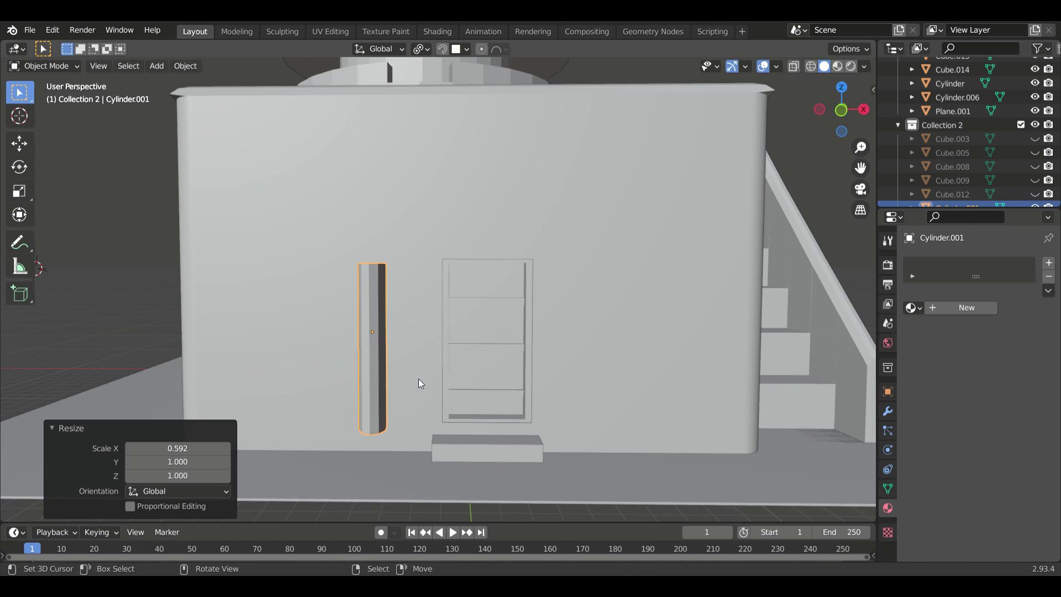
click(462, 383)
mouse_move(461, 383)
middle_down()
mouse_move(486, 359)
mouse_move(517, 393)
middle_up()
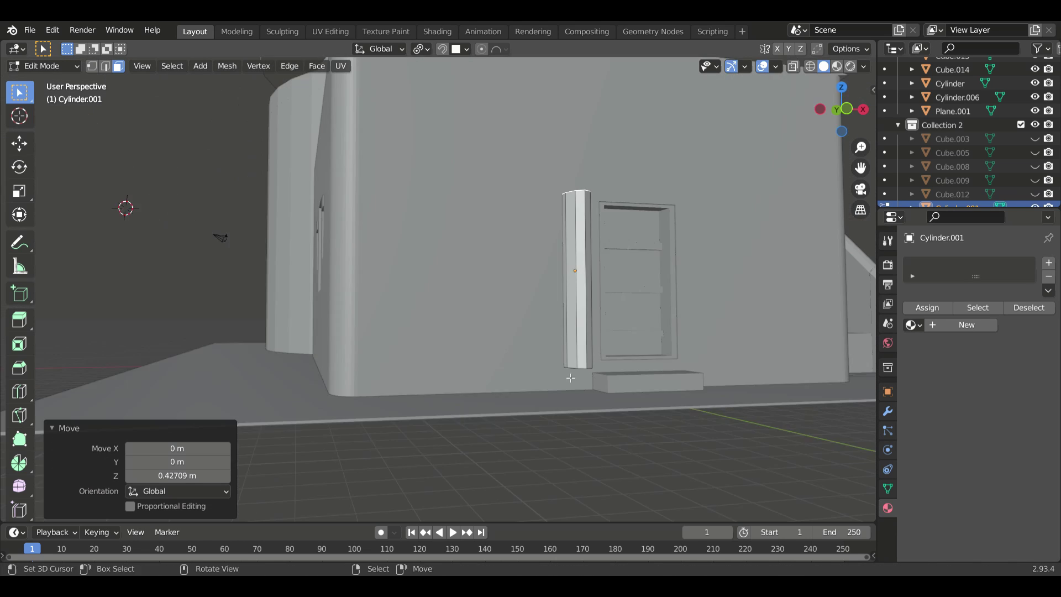
Step: Extend the pillar's bottom face down to the ground
key(KP_Divide)
key(Tab)
key(KP_Divide)
key(g)
click(590, 337)
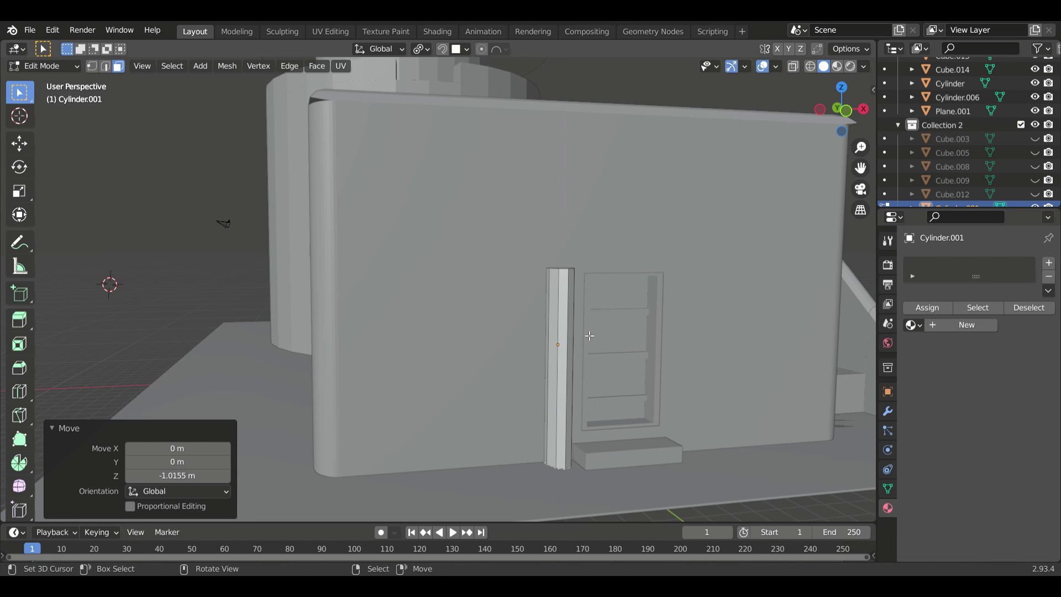
scroll(266, 380, down, 5)
key(Tab)
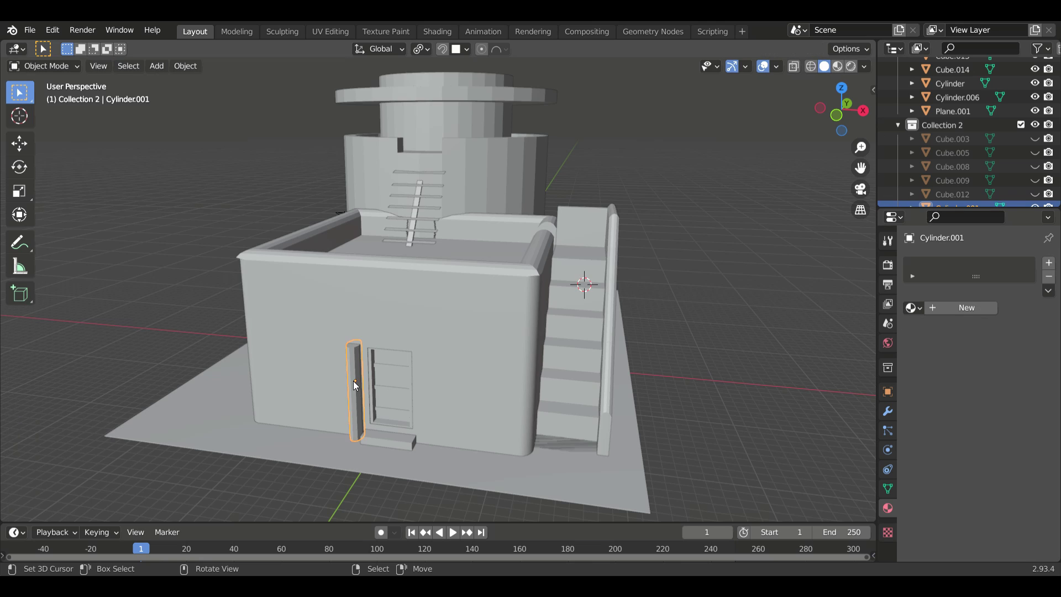
Step: Copy the pillar 6.0941 m along X and place the 3D cursor high on the wall
key(shift+d)
key(x)
click(425, 398)
mouse_move(423, 420)
middle_down()
mouse_move(439, 419)
mouse_move(425, 363)
middle_up()
click(426, 363)
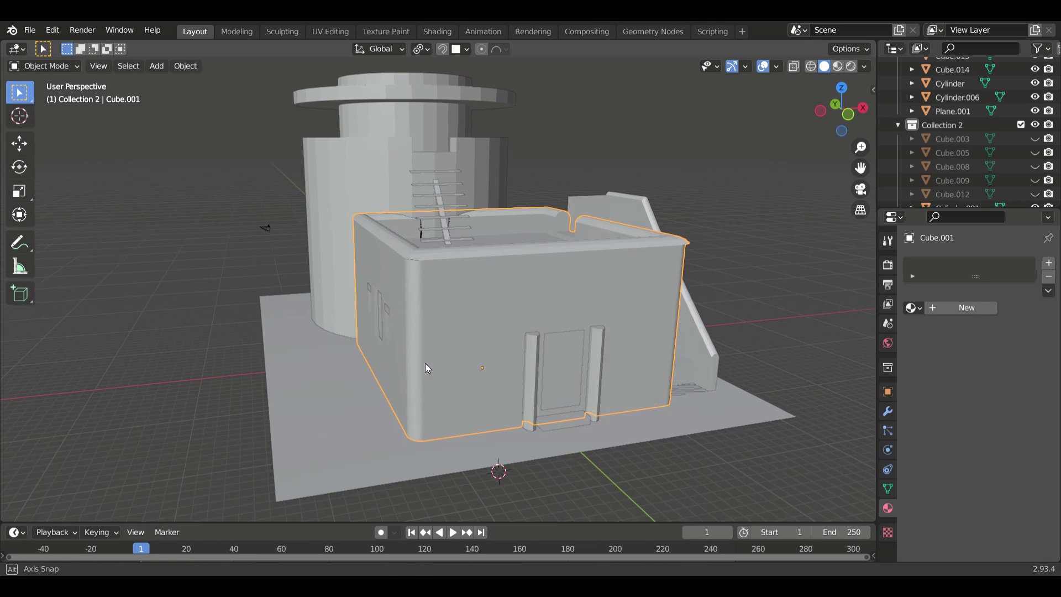
shift+right_click(575, 273)
Step: Scale the new cube to 0.544 along Z into a thin slab
scroll(599, 308, up, 5)
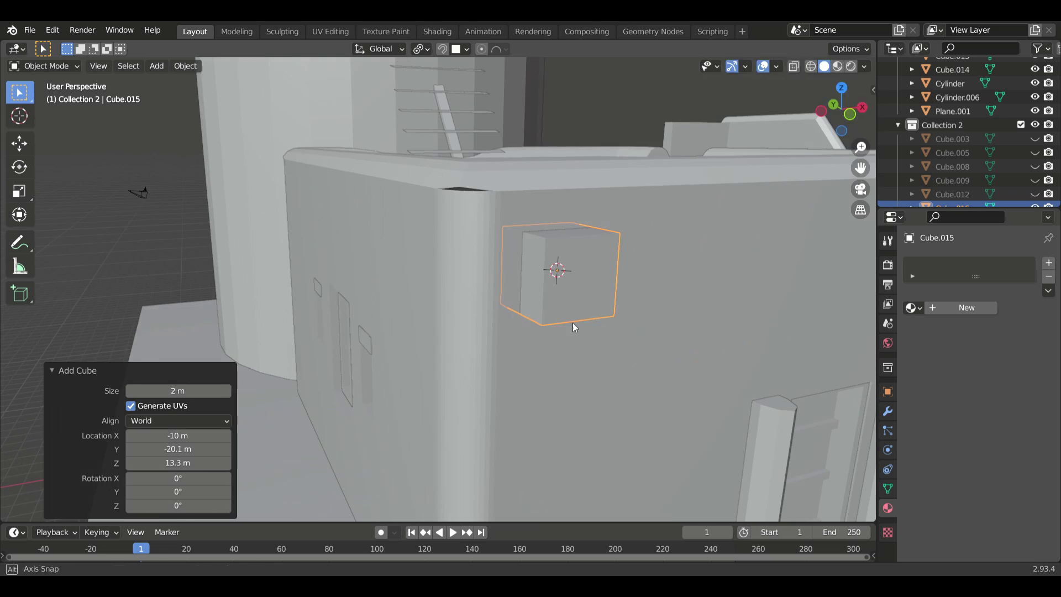
key(s)
key(z)
click(505, 317)
scroll(504, 317, down, 5)
middle_drag(505, 317, 530, 313)
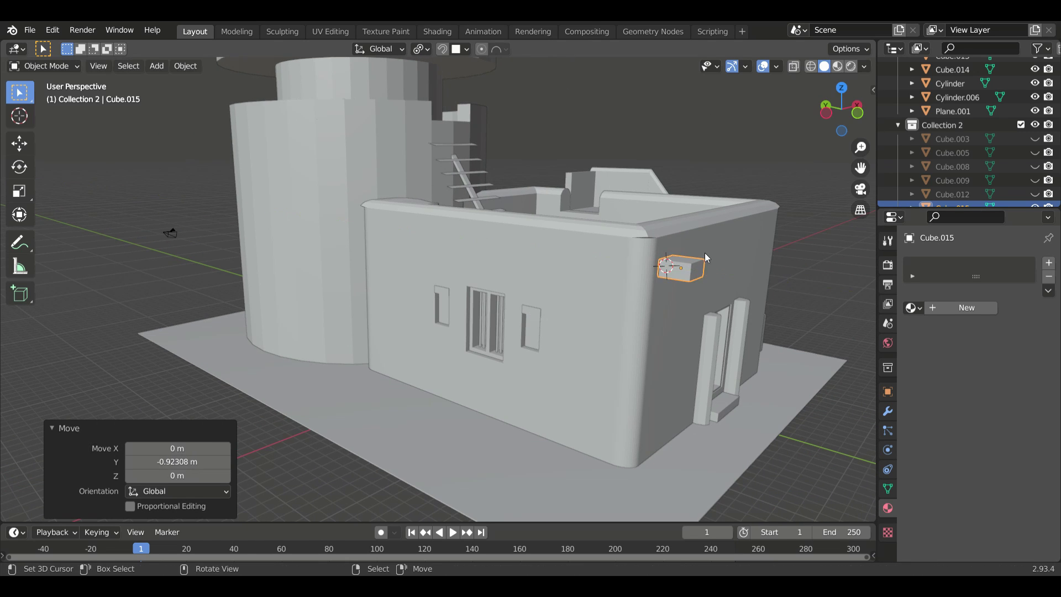
Step: Stretch the slab's end face along X into a long band across the upper wall
key(Tab)
click(686, 280)
middle_drag(687, 281, 553, 276)
key(g)
key(x)
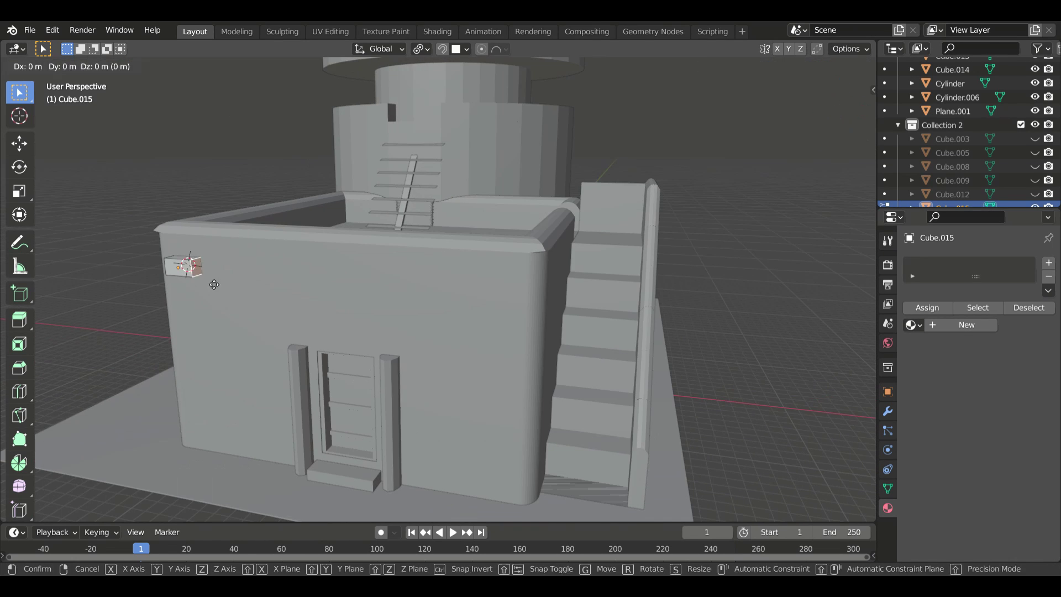
click(608, 310)
middle_drag(608, 309, 718, 321)
scroll(786, 330, up, 3)
click(633, 344)
middle_drag(632, 343, 632, 343)
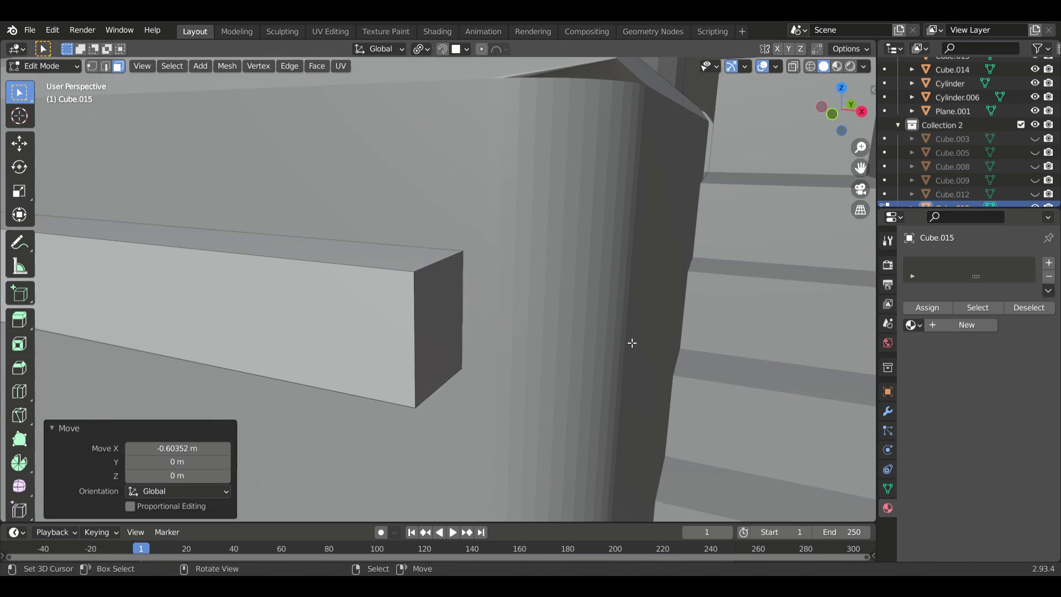
scroll(462, 339, down, 3)
mouse_move(461, 339)
middle_down()
mouse_move(470, 335)
mouse_move(478, 365)
mouse_move(562, 355)
middle_up()
Step: Duplicate the band along X as Cube.016
key(Tab)
right_click(475, 359)
key(g)
key(x)
click(635, 391)
mouse_move(634, 391)
middle_down()
mouse_move(427, 315)
mouse_move(503, 336)
mouse_move(372, 349)
mouse_move(350, 366)
mouse_move(471, 348)
mouse_move(496, 296)
middle_up()
click(371, 348)
Step: Add Cube.017 as a bar shifted -6.778 m along X above the door
key(ctrl+z)
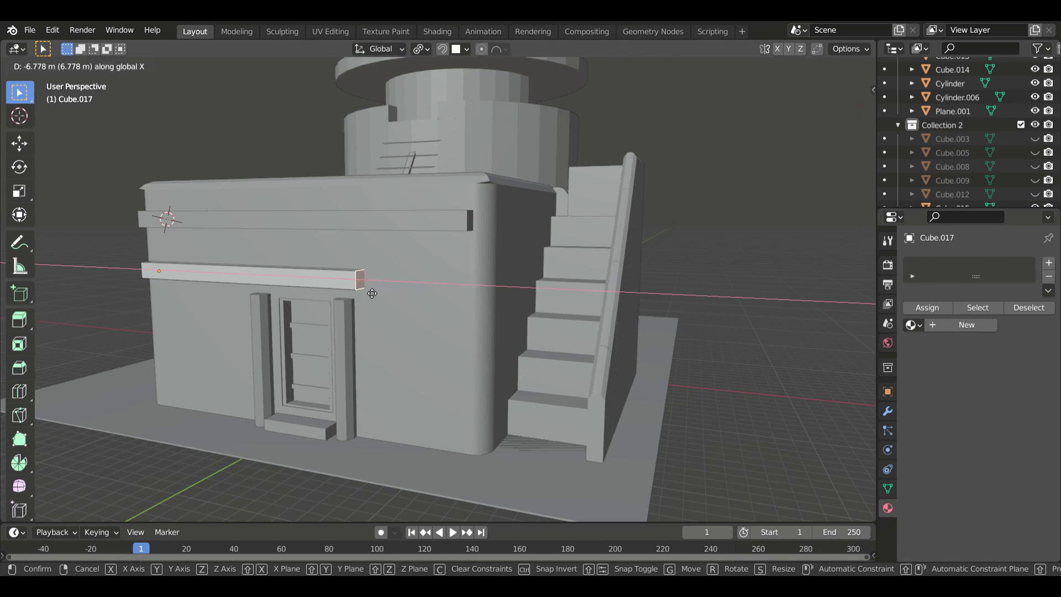
click(372, 293)
middle_drag(372, 293, 598, 332)
click(700, 279)
middle_drag(699, 278, 504, 268)
Step: Loop cut the bar with 4 cuts and raise its middle edge proportionally into an arch
key(Tab)
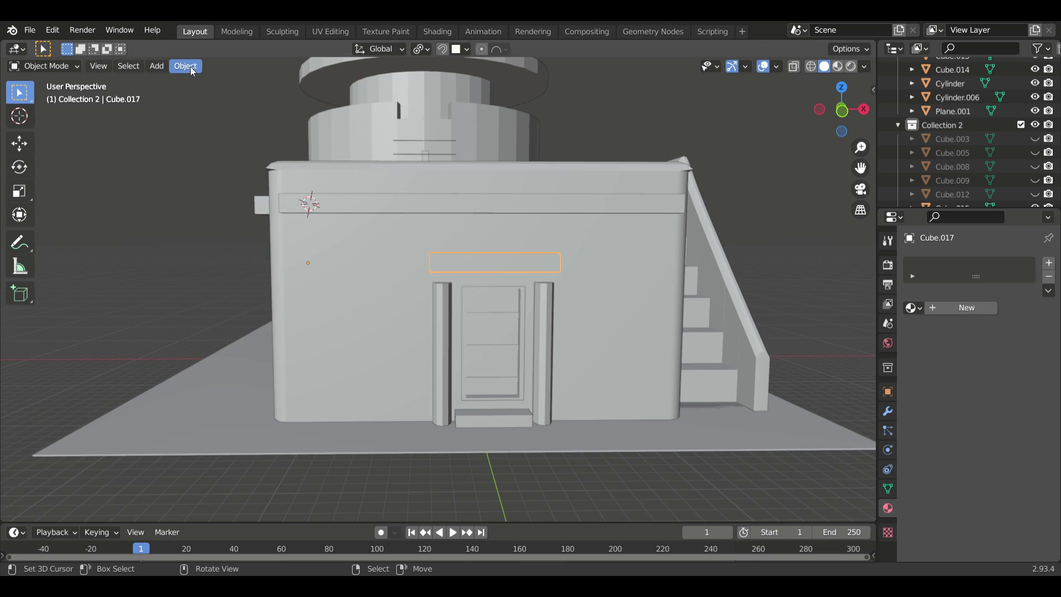
key(Tab)
key(ctrl+r)
scroll(505, 268, up, 3)
click(505, 268)
scroll(504, 268, up, 3)
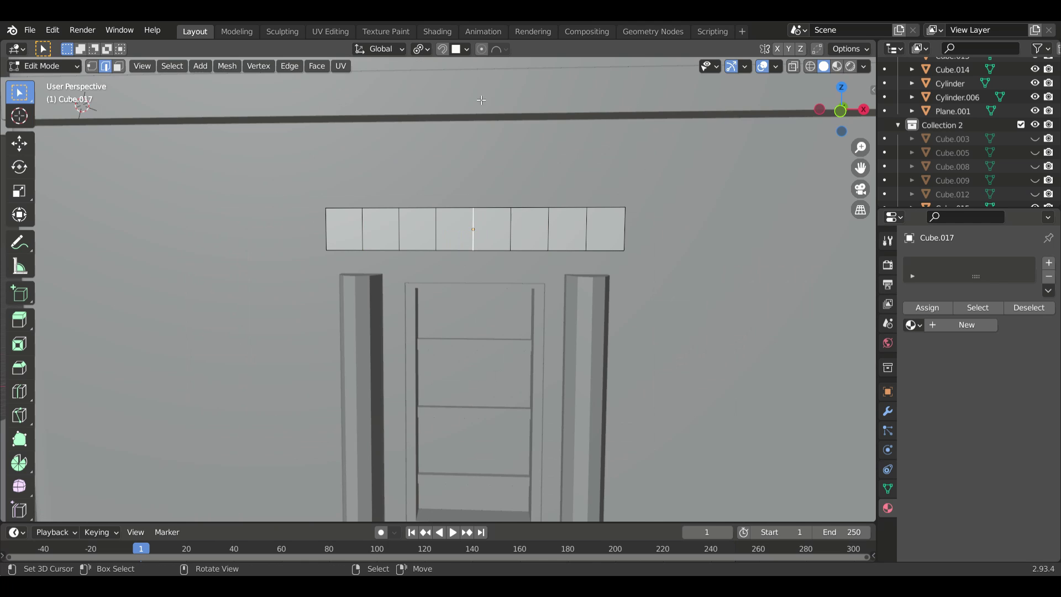
mouse_move(505, 268)
middle_down()
mouse_move(446, 269)
mouse_move(470, 276)
mouse_move(453, 232)
mouse_move(411, 192)
mouse_move(601, 187)
middle_up()
click(455, 255)
key(g)
key(Escape)
click(487, 261)
scroll(487, 262, down, 3)
key(Tab)
Step: Isolate the water tank cylinder in local view and add a cube on it
click(411, 192)
key(Tab)
key(Tab)
click(433, 190)
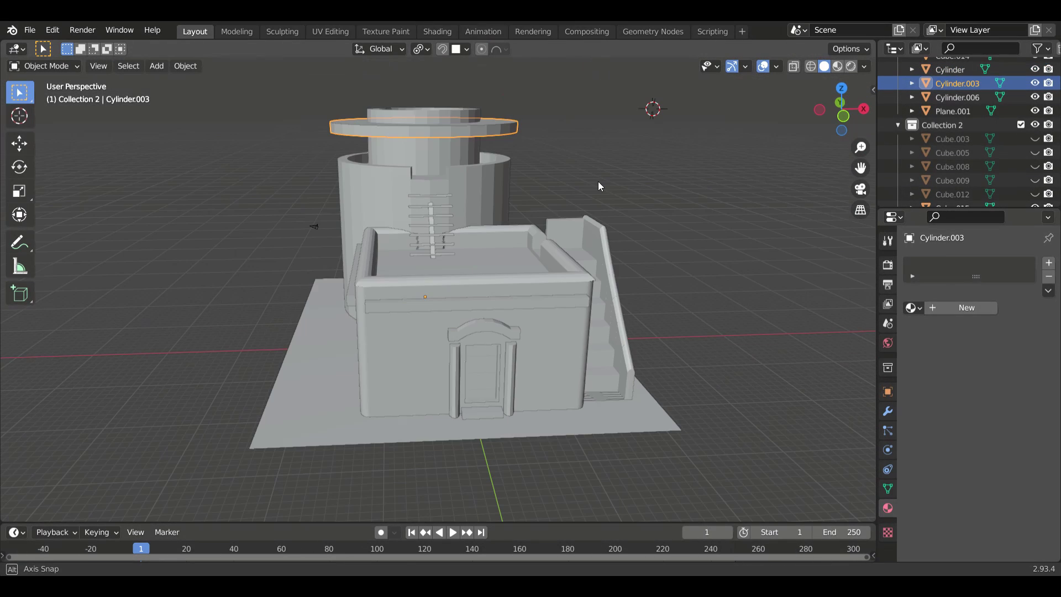
click(463, 189)
key(KP_Divide)
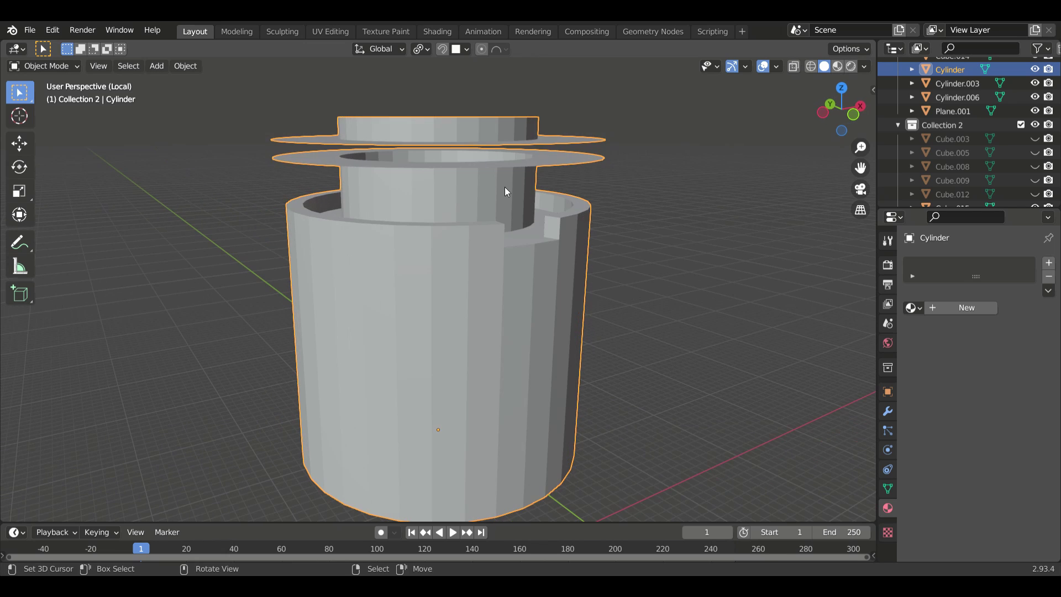
key(shift+a)
click(528, 220)
scroll(464, 230, up, 2)
Step: Position the cube on the tank and raise its top face 1.978 m into a tall block
scroll(465, 229, down, 2)
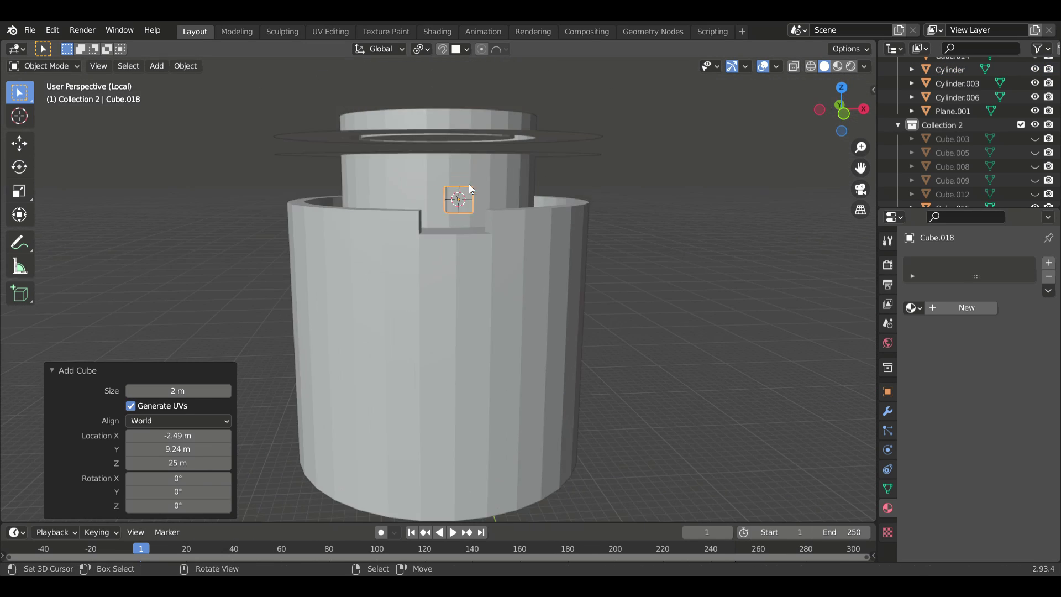
key(g)
key(x)
click(466, 218)
key(Tab)
middle_drag(484, 74, 448, 166)
key(g)
key(z)
click(449, 198)
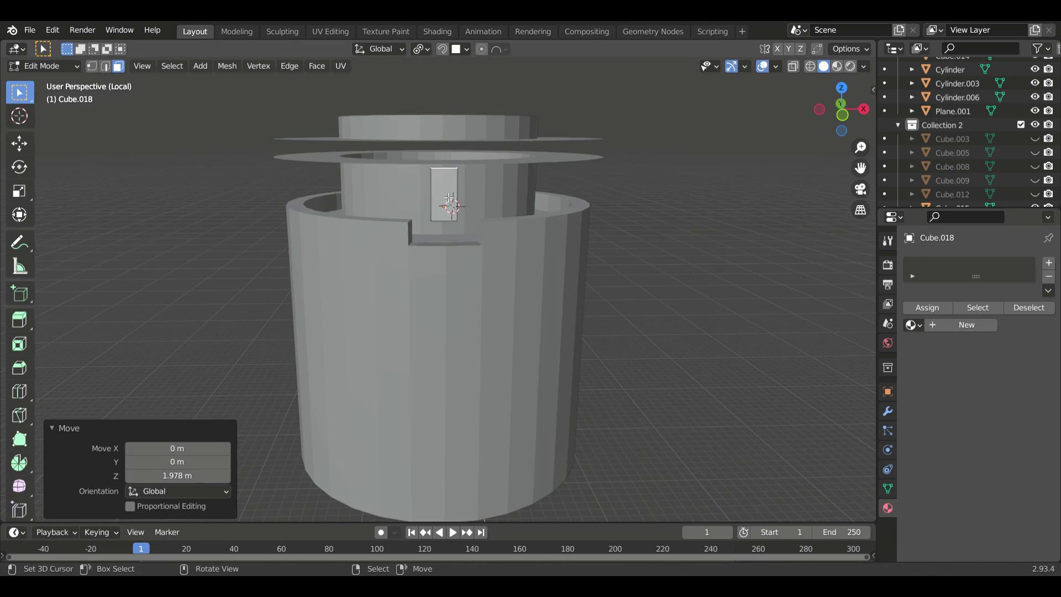
key(KP_Divide)
middle_drag(464, 209, 401, 169)
scroll(401, 169, up, 3)
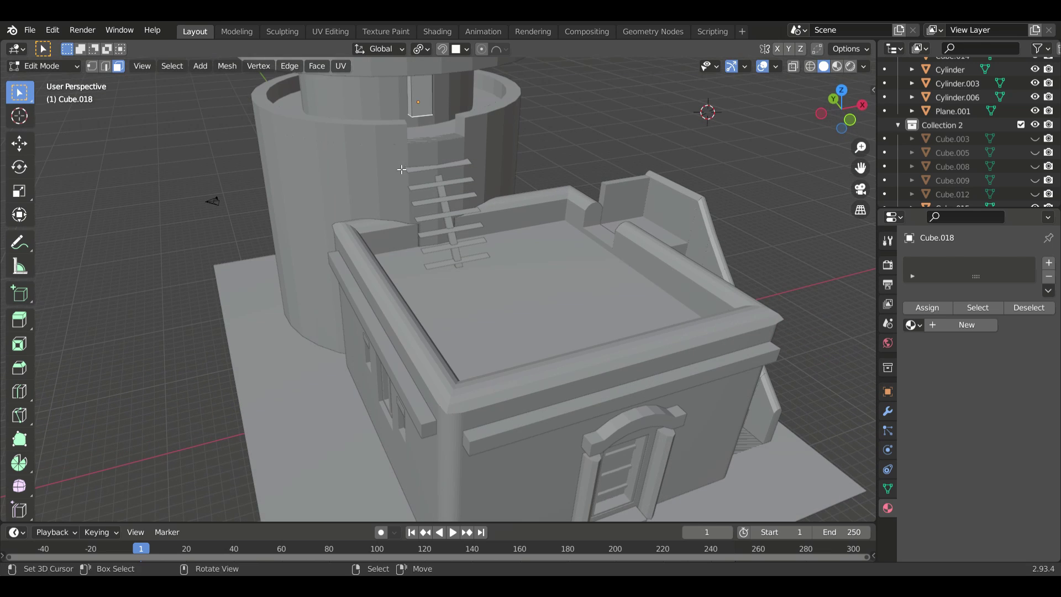
click(405, 181)
Step: Pick house pieces in the Outliner, set the 3D cursor beside the house, then select Cube.018
scroll(970, 144, down, 3)
click(961, 139)
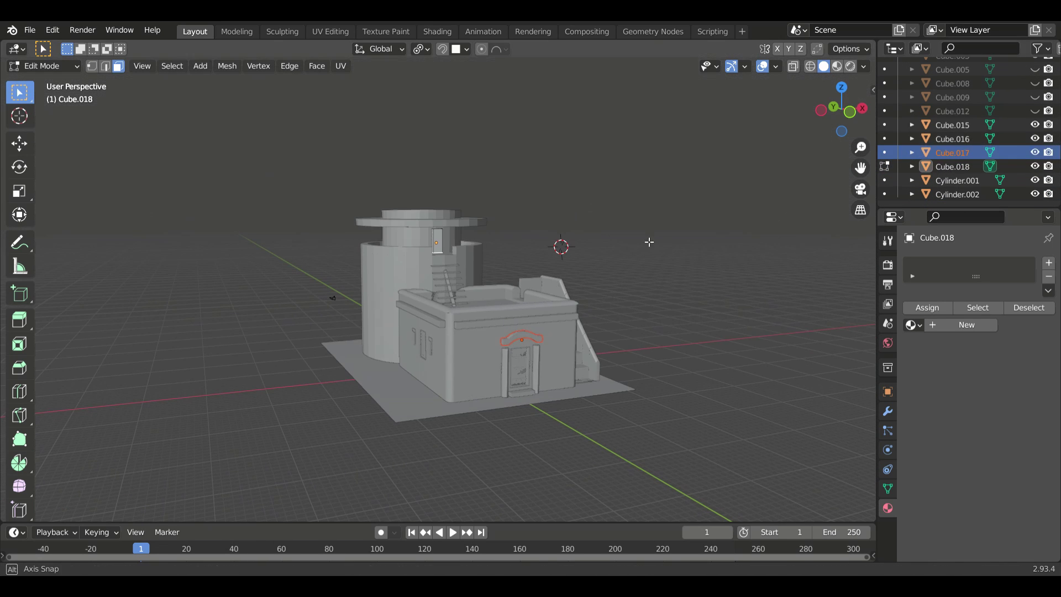
click(956, 166)
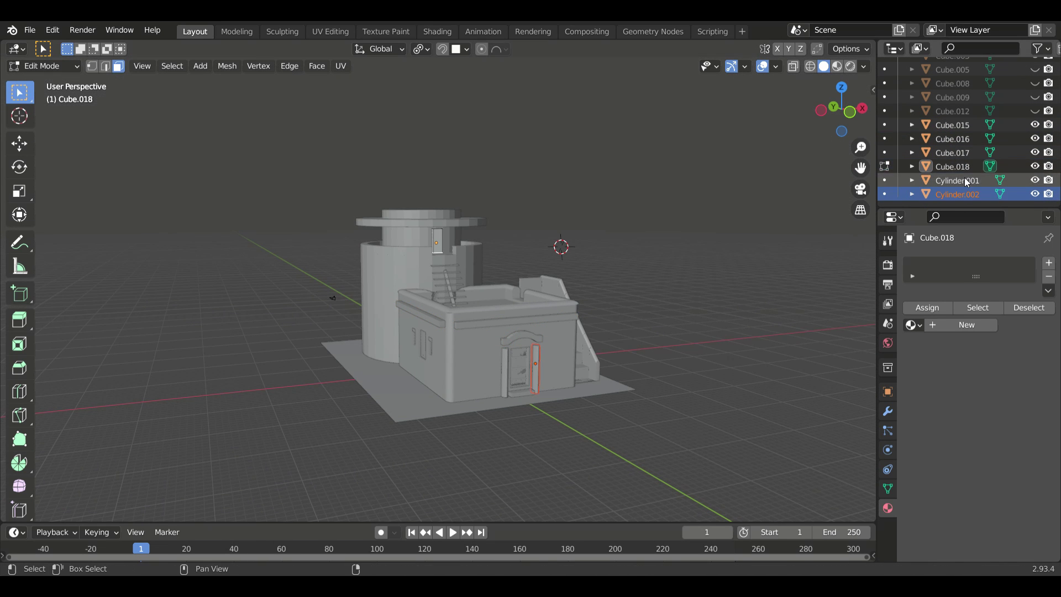
key(Tab)
scroll(701, 334, up, 2)
scroll(564, 343, down, 1)
shift+right_click(562, 338)
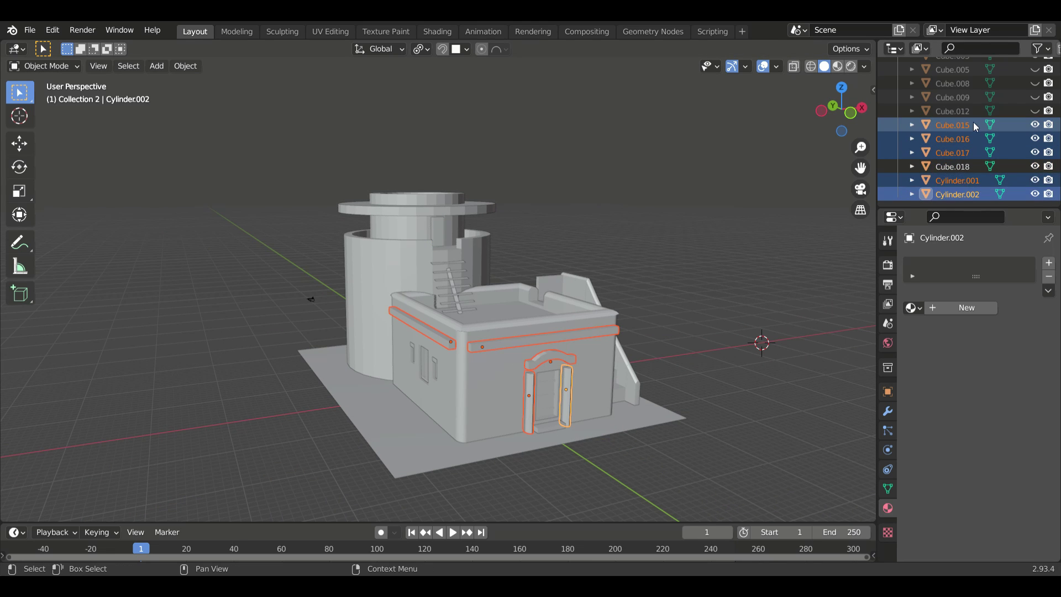
scroll(975, 127, down, 3)
click(953, 188)
Step: Add a Boolean modifier to the water tank cylinder
scroll(913, 145, up, 5)
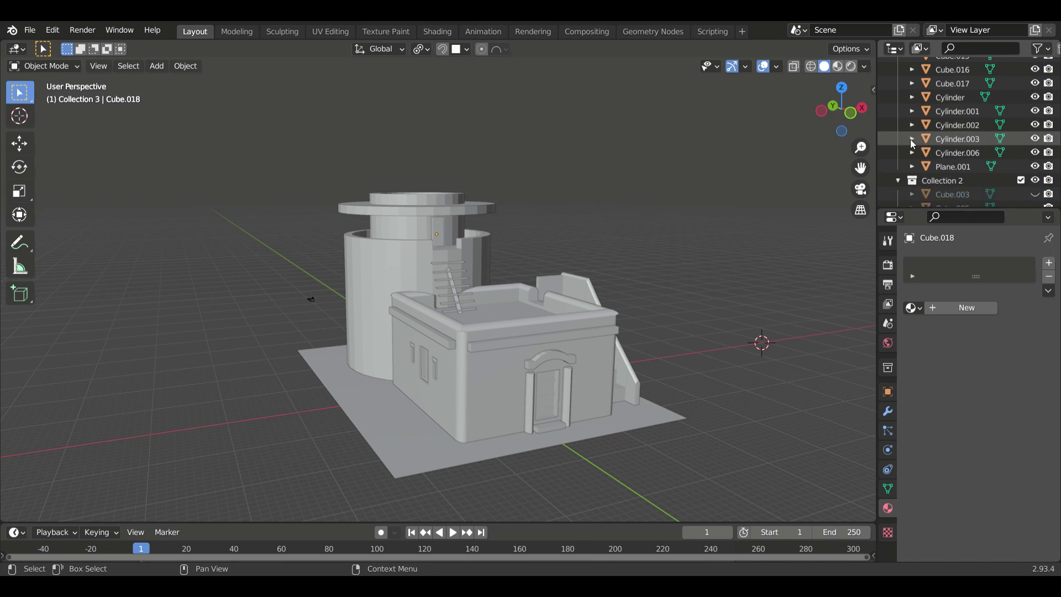
click(888, 411)
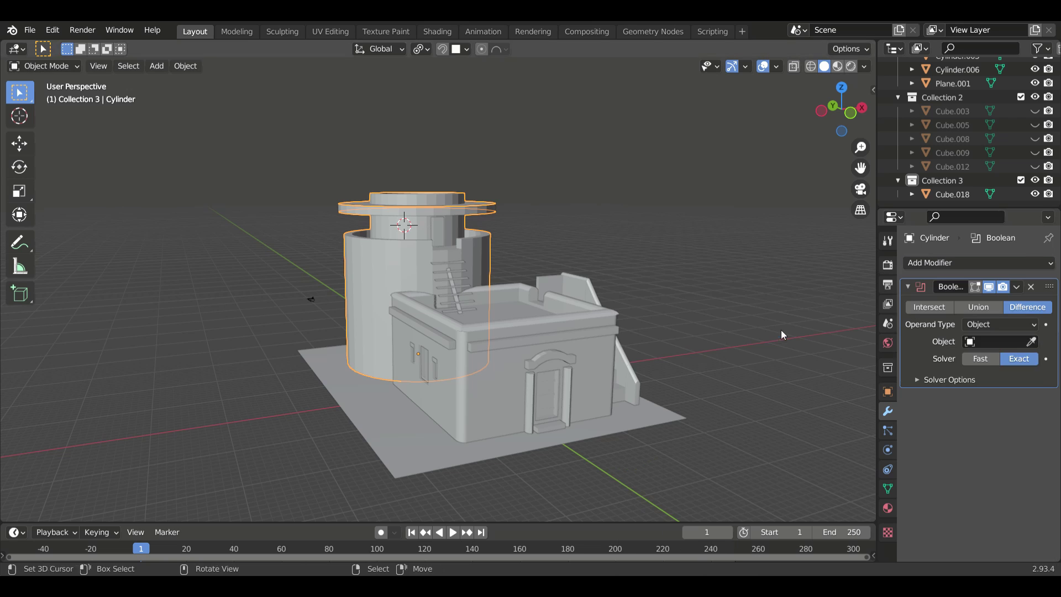
click(1000, 324)
click(1000, 341)
click(936, 390)
click(1035, 194)
middle_drag(575, 259, 603, 258)
Step: Set Cube.018's Viewport Display to Wire
click(953, 194)
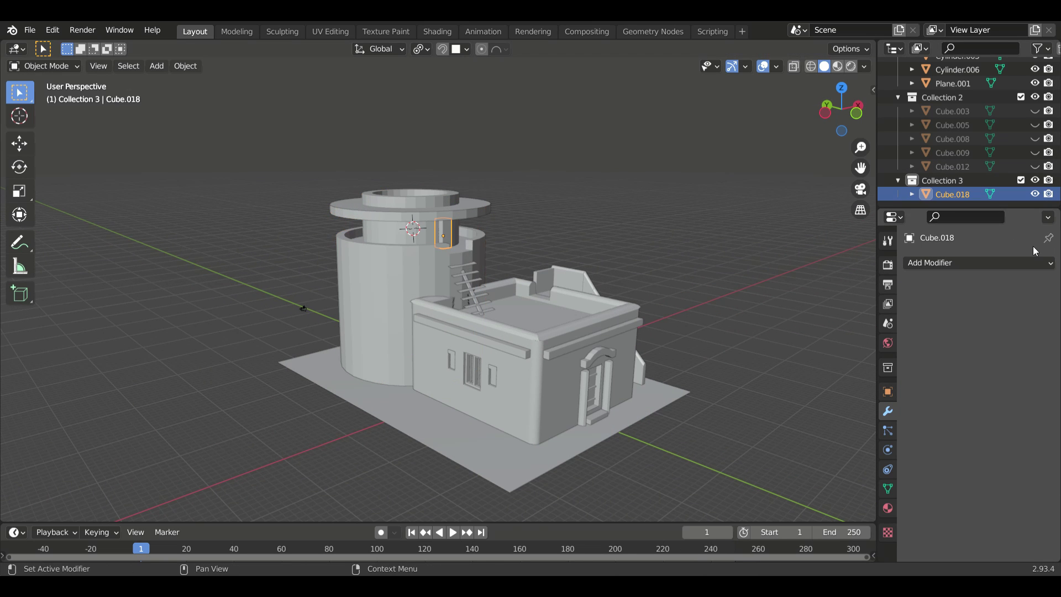
click(888, 392)
click(1000, 499)
click(989, 470)
scroll(480, 277, up, 4)
middle_drag(442, 265, 479, 277)
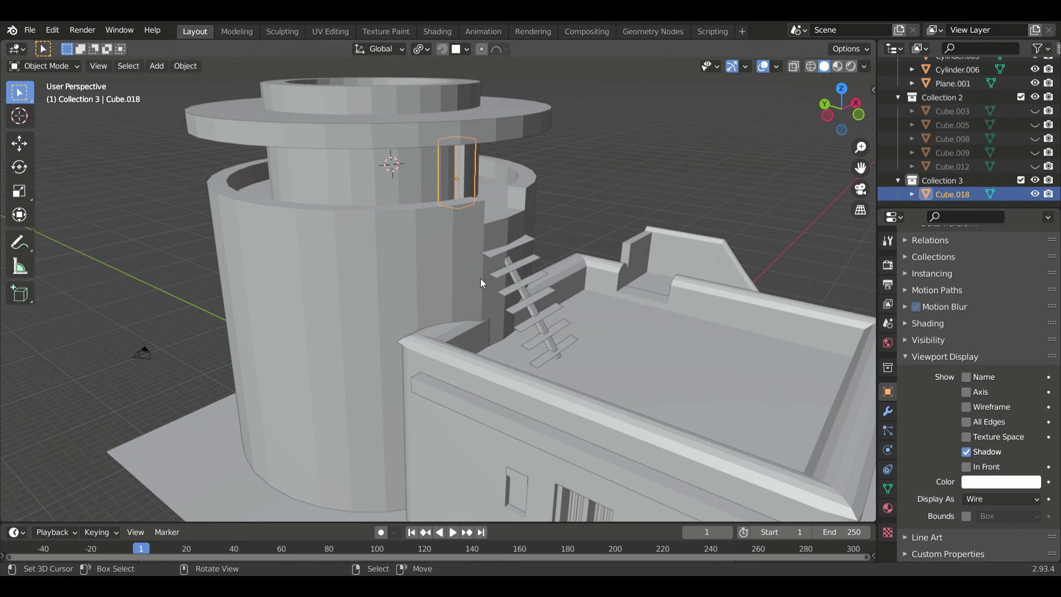
scroll(466, 164, up, 1)
middle_drag(466, 163, 510, 165)
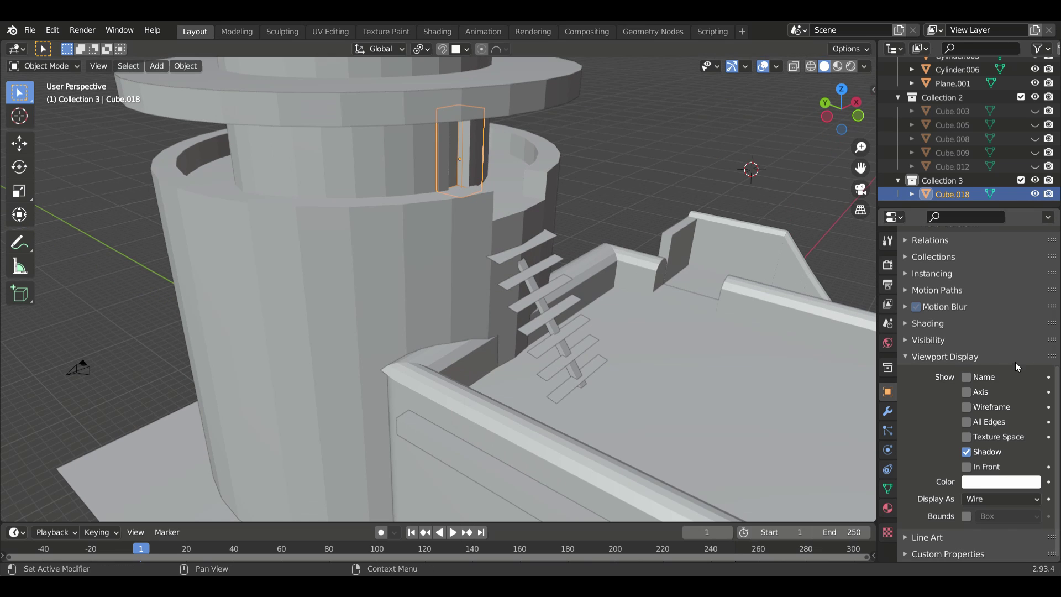
Step: Place the duplicated window block in the tower and isolate it for mesh editing
click(513, 157)
middle_drag(514, 158, 1001, 268)
click(971, 196)
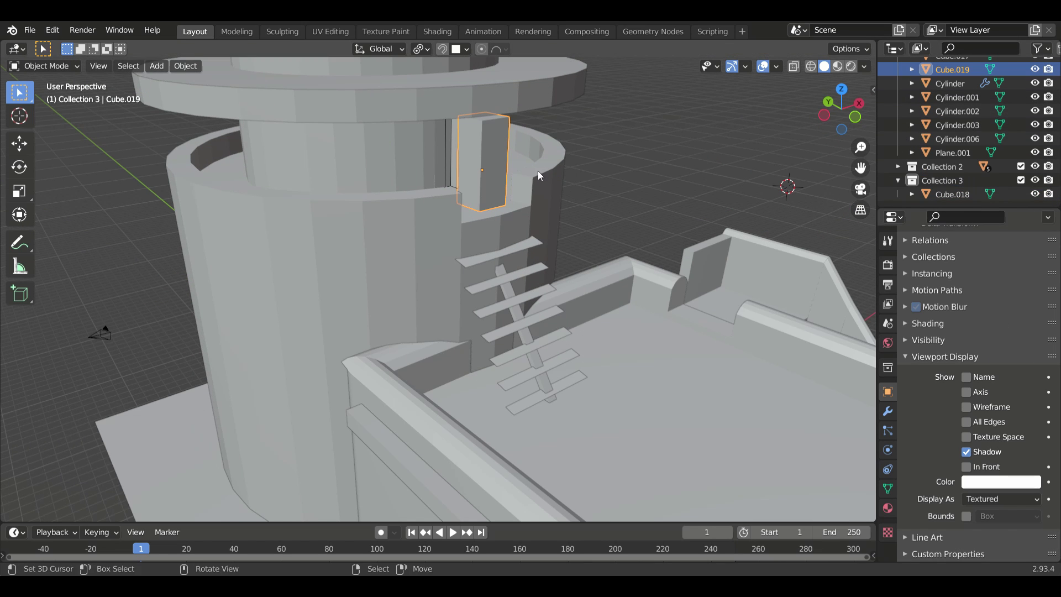
key(KP_Divide)
key(Tab)
mouse_move(562, 166)
middle_down()
mouse_move(482, 257)
mouse_move(567, 271)
mouse_move(548, 294)
middle_up()
Step: Delete the block's bottom face, thin it along Y and inset its faces into a crossbar frame
key(x)
click(492, 265)
click(509, 284)
key(Tab)
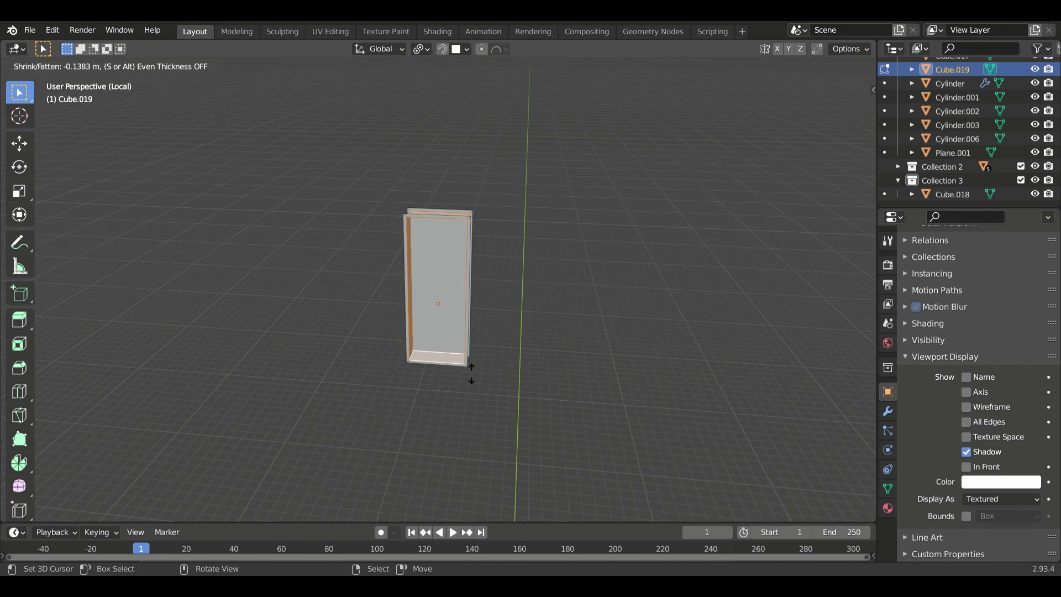
click(471, 374)
middle_drag(471, 374, 536, 386)
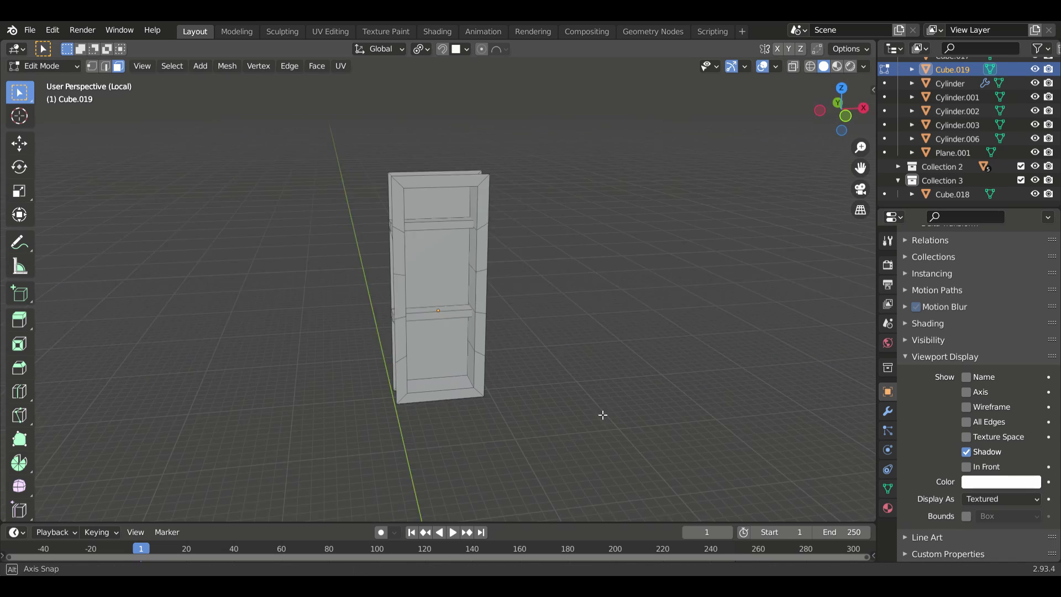
key(KP_Divide)
key(Tab)
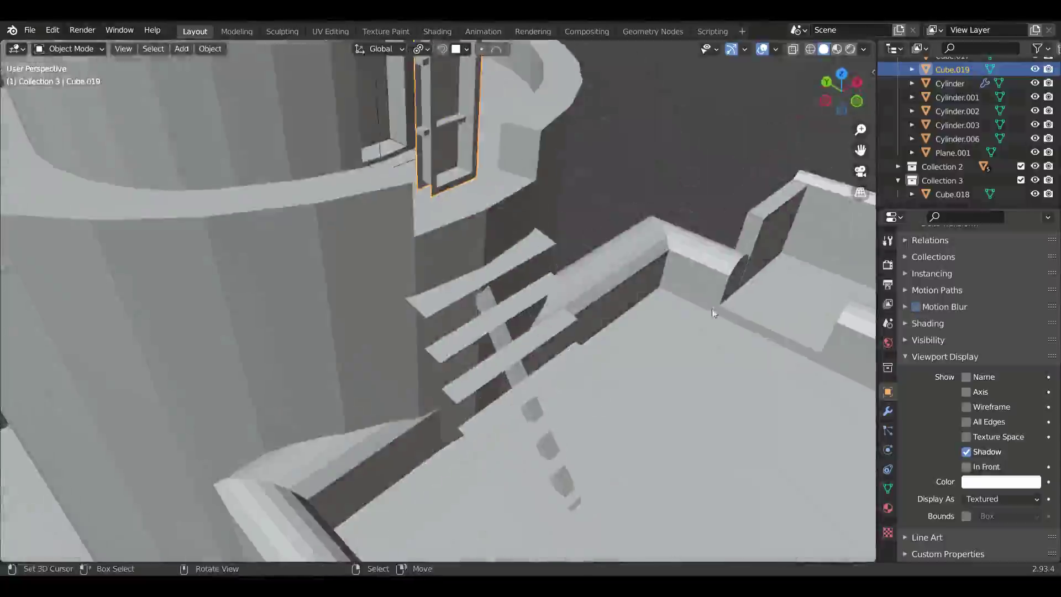
Step: Switch to Rendered shading, hide the Cube.018 helper and split the area into two viewports
click(851, 48)
click(887, 507)
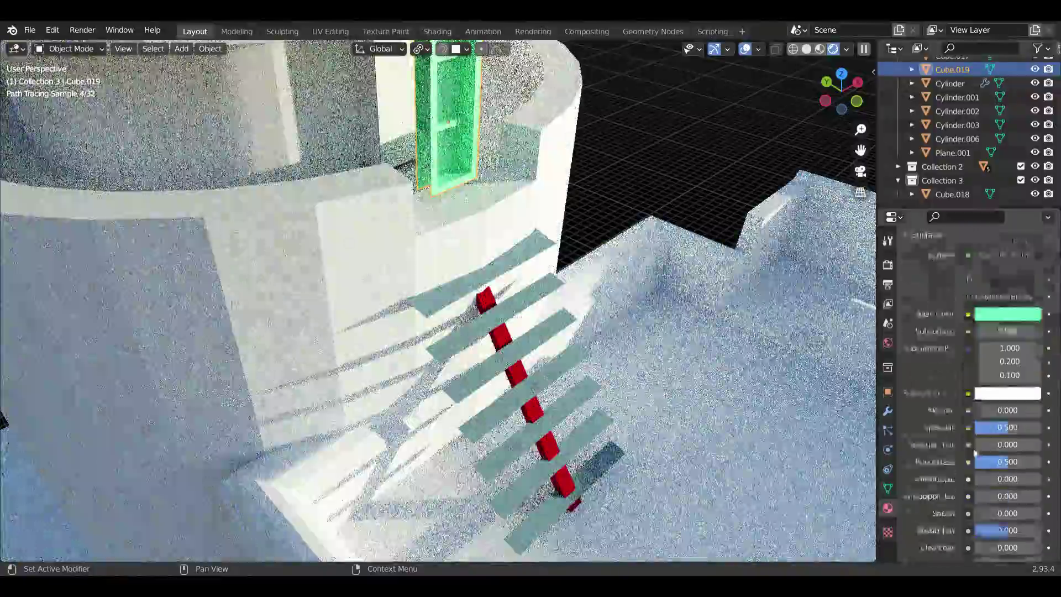
scroll(987, 426, down, 5)
click(1034, 194)
middle_drag(691, 210, 559, 207)
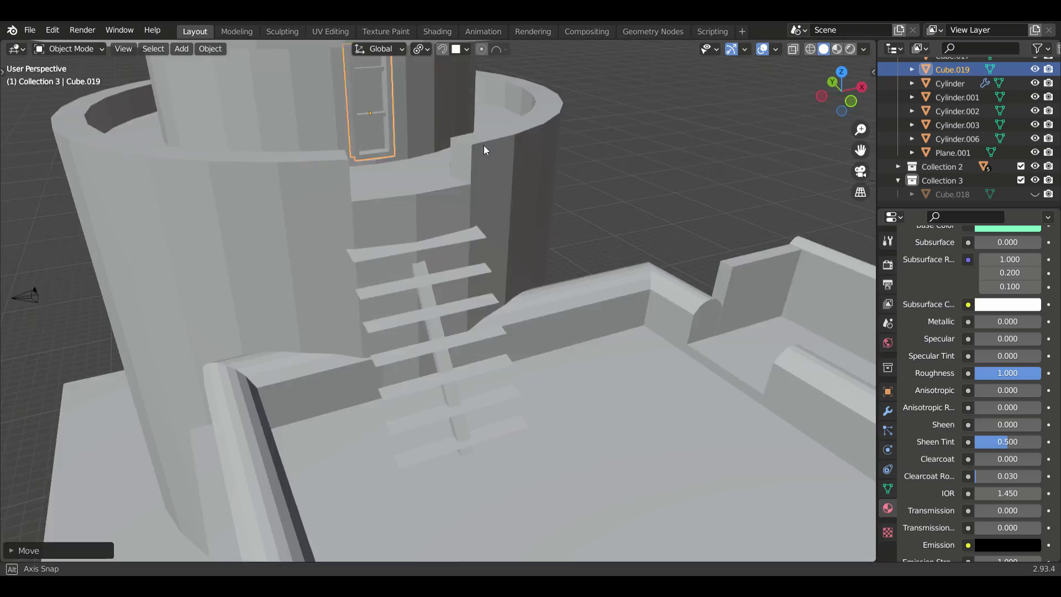
middle_drag(483, 145, 398, 166)
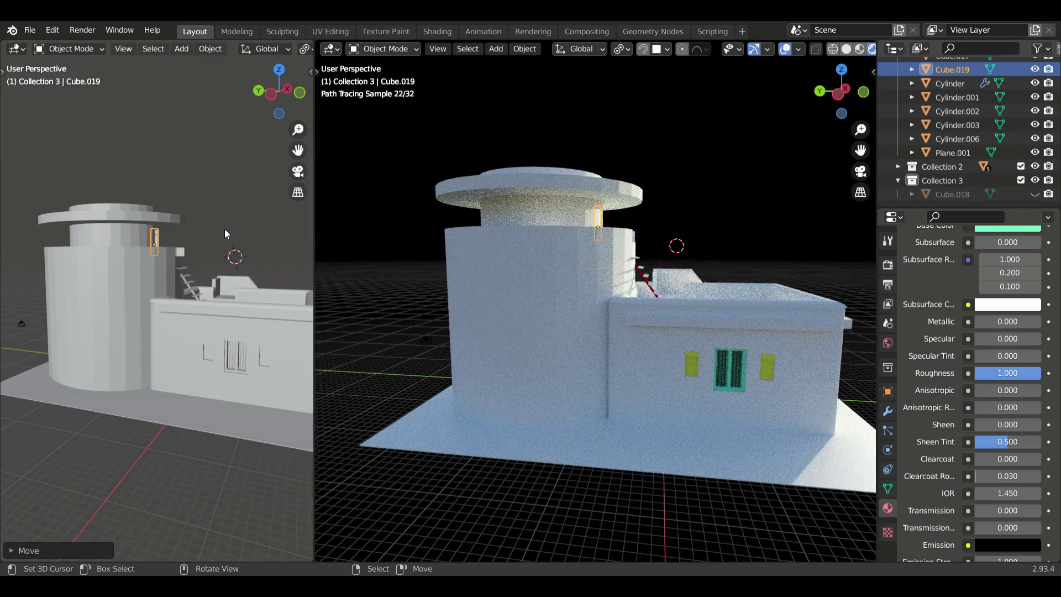
Step: Delete an unneeded object and colour the Cube.015 wall bands orange-red
key(Delete)
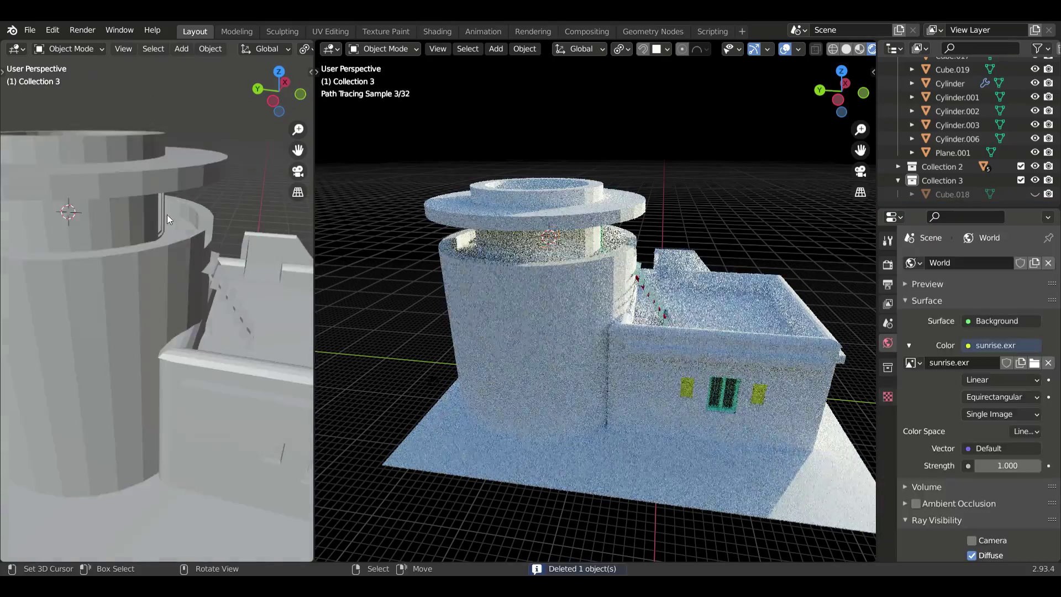
scroll(167, 214, down, 3)
click(190, 362)
click(155, 347)
scroll(82, 412, down, 2)
shift+click(81, 413)
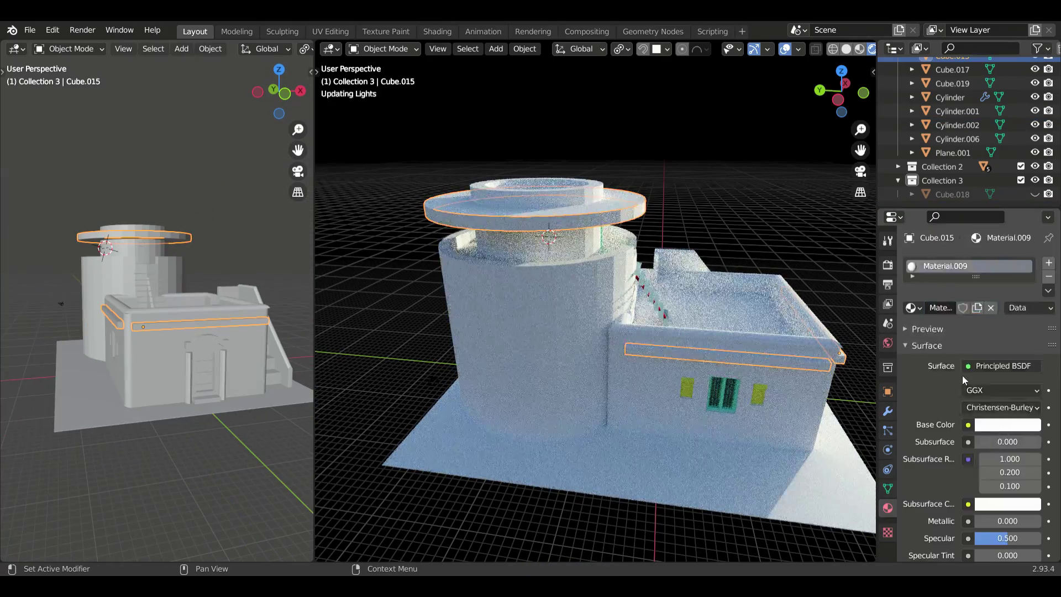
click(1007, 424)
Step: Separate the selected part of the tower Cylinder into its own object
scroll(995, 387, down, 5)
middle_drag(552, 332, 456, 369)
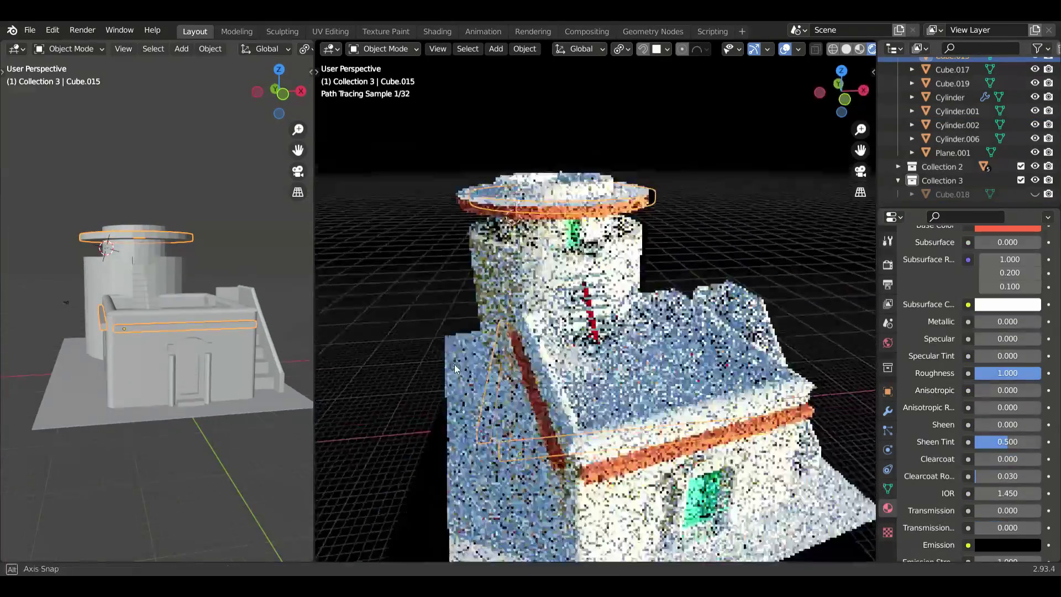
click(111, 320)
click(143, 317)
mouse_move(111, 320)
middle_down()
mouse_move(142, 316)
mouse_move(146, 334)
middle_up()
key(Tab)
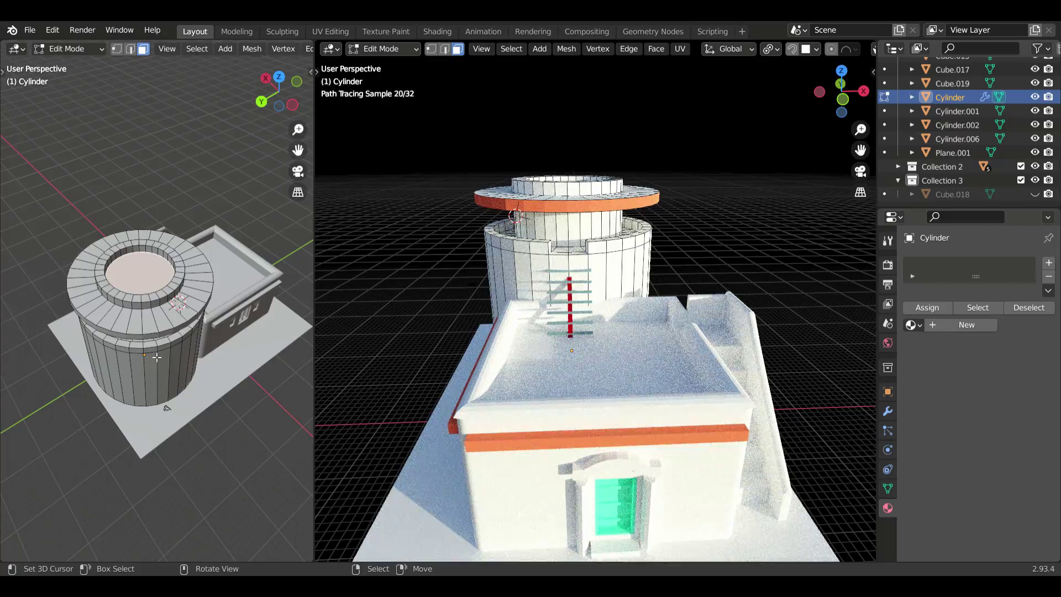
key(F3)
key(Return)
key(Tab)
Step: Darken the separated part and give the tower Cylinder a new cream material
click(958, 125)
middle_drag(553, 332, 608, 277)
click(1008, 425)
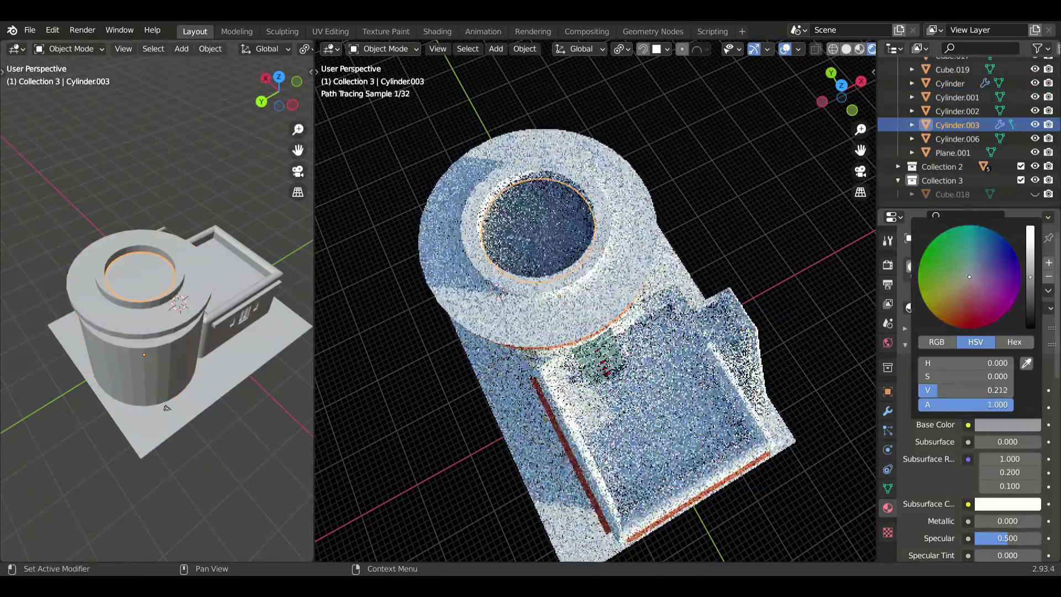
click(83, 317)
middle_drag(83, 317, 148, 292)
click(962, 313)
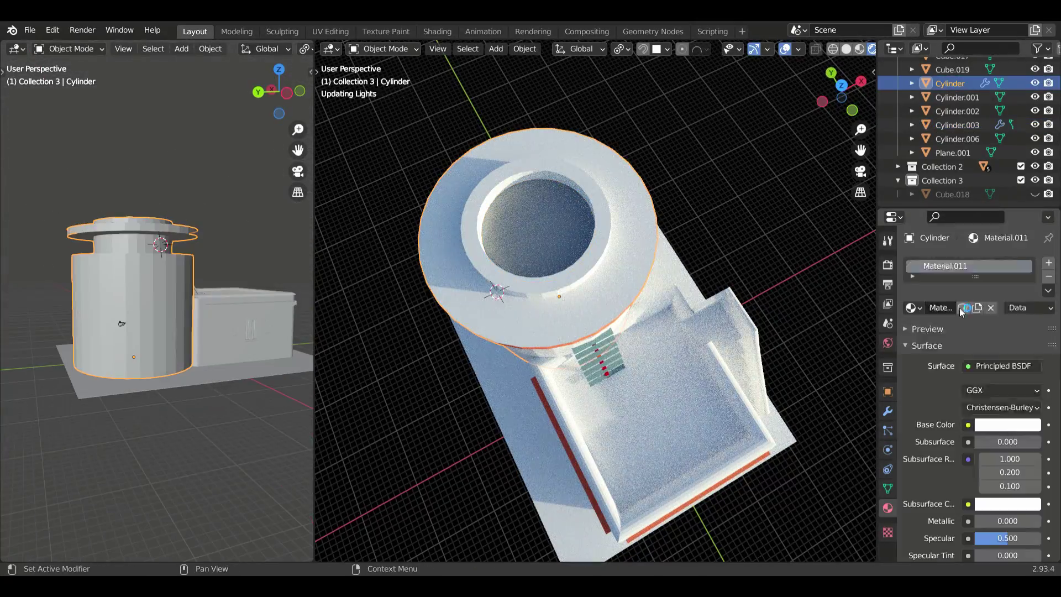
click(912, 308)
Step: Colour the flat roof Cube.016 light grey
middle_drag(553, 332, 415, 420)
scroll(973, 442, down, 5)
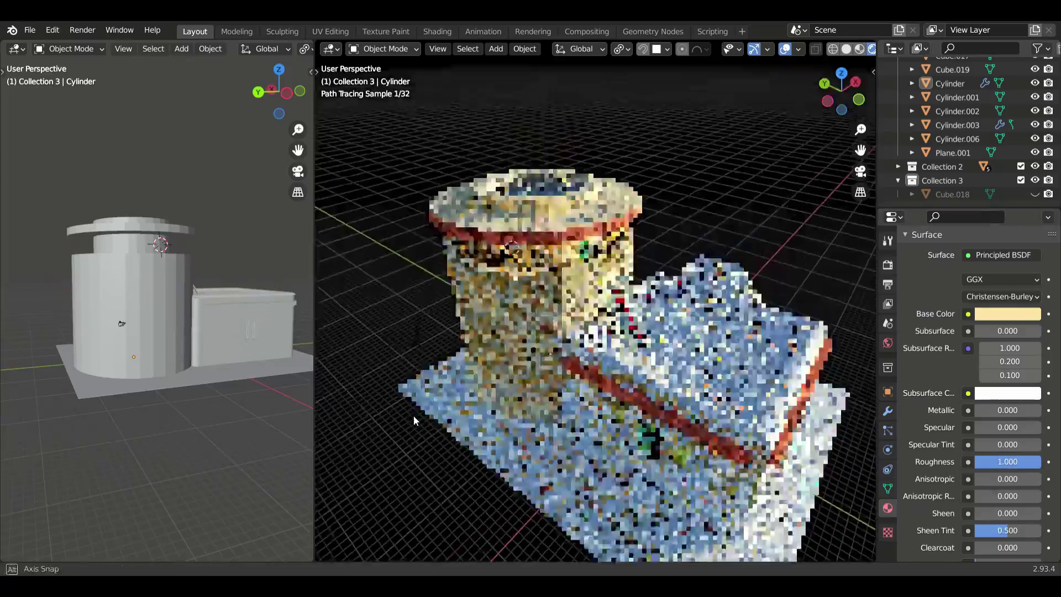
middle_drag(149, 332, 157, 381)
click(154, 344)
key(Tab)
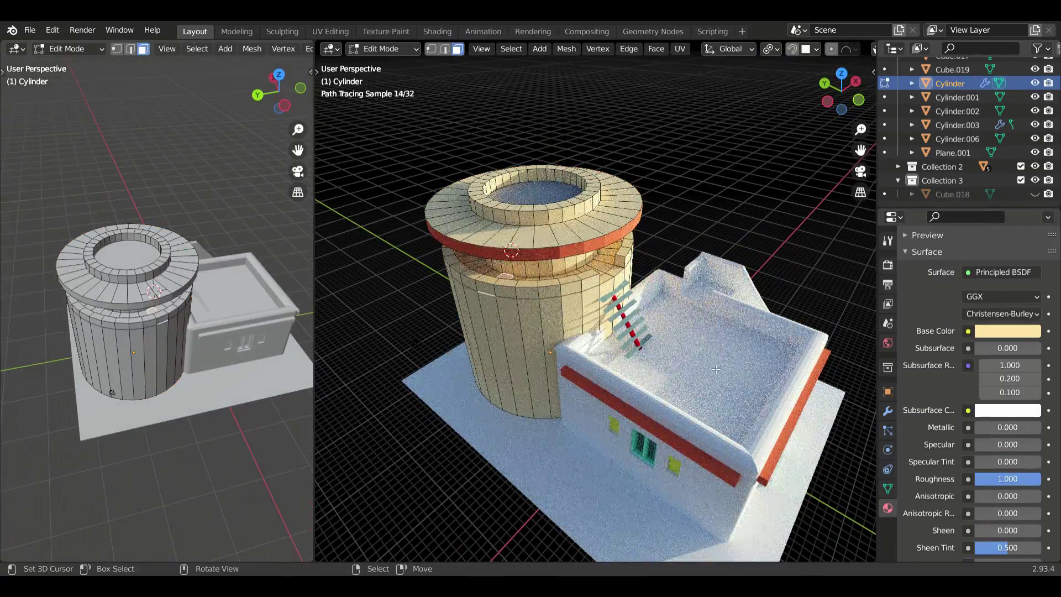
key(Tab)
click(715, 369)
middle_drag(149, 332, 165, 359)
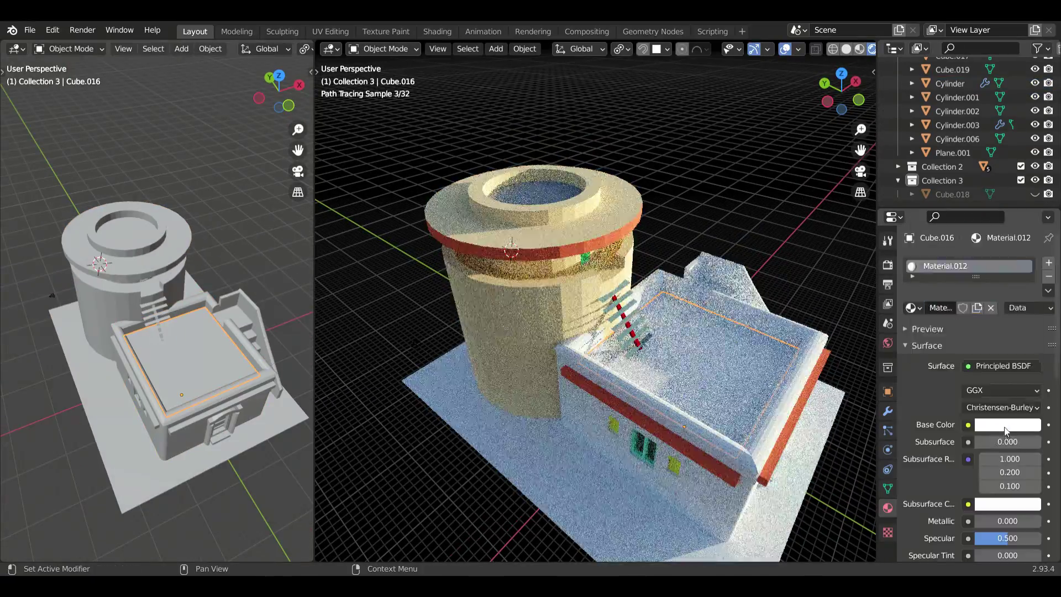
click(1007, 425)
Step: Orbit both views to the front of the house and select the door arch
drag(1033, 237, 1032, 260)
scroll(973, 443, down, 5)
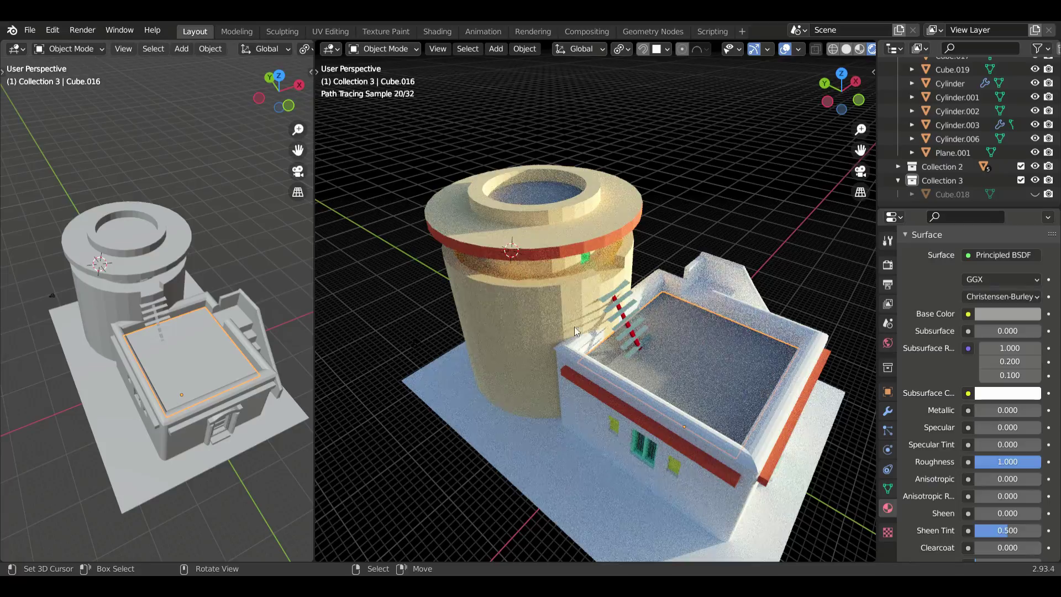
middle_drag(575, 330, 635, 309)
middle_drag(182, 343, 227, 336)
click(221, 331)
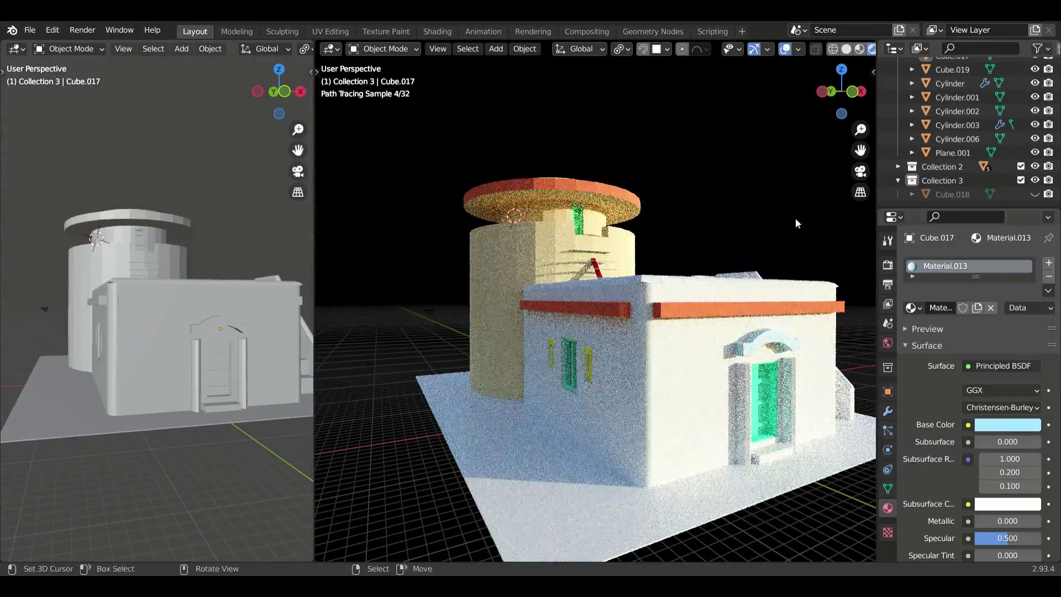
Step: Set the door arch Cube.017's Base Color to a deeper blue
click(1006, 424)
click(978, 287)
middle_drag(718, 331, 763, 332)
scroll(962, 435, down, 4)
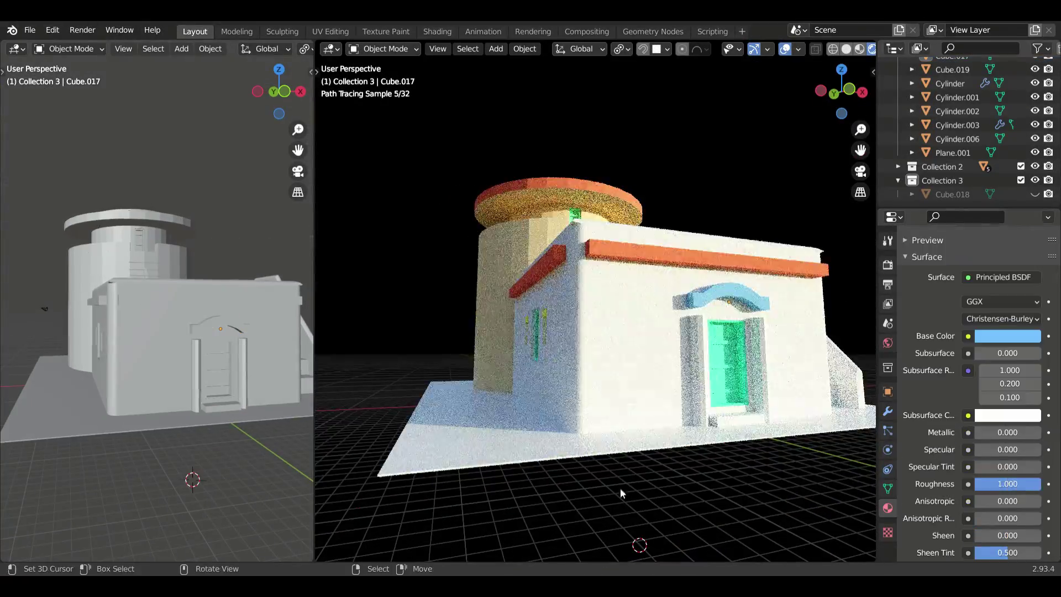
Step: Colour the main walls Cube.001 cream
click(608, 386)
click(1007, 425)
click(958, 263)
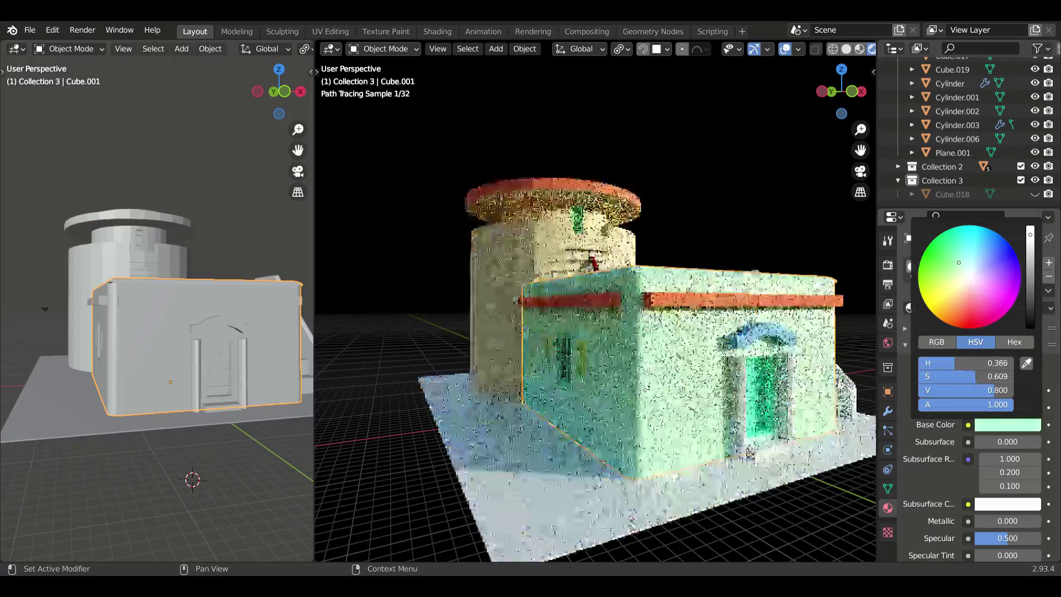
middle_drag(663, 359, 596, 431)
Step: Give the door frame Cylinder.001 a pale blue Base Color
click(602, 430)
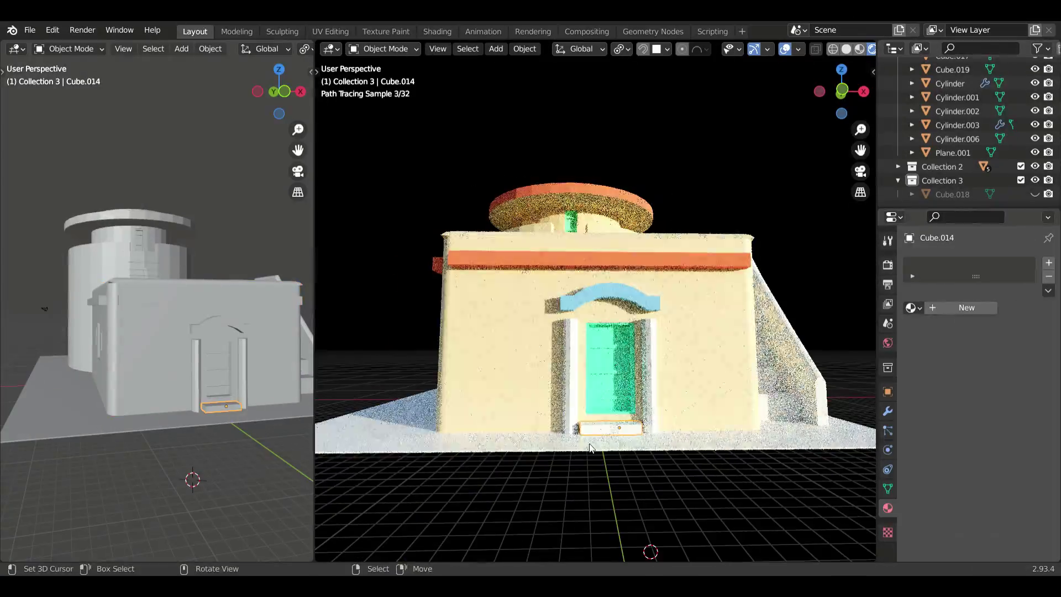
click(645, 381)
click(1007, 425)
middle_drag(663, 331, 730, 321)
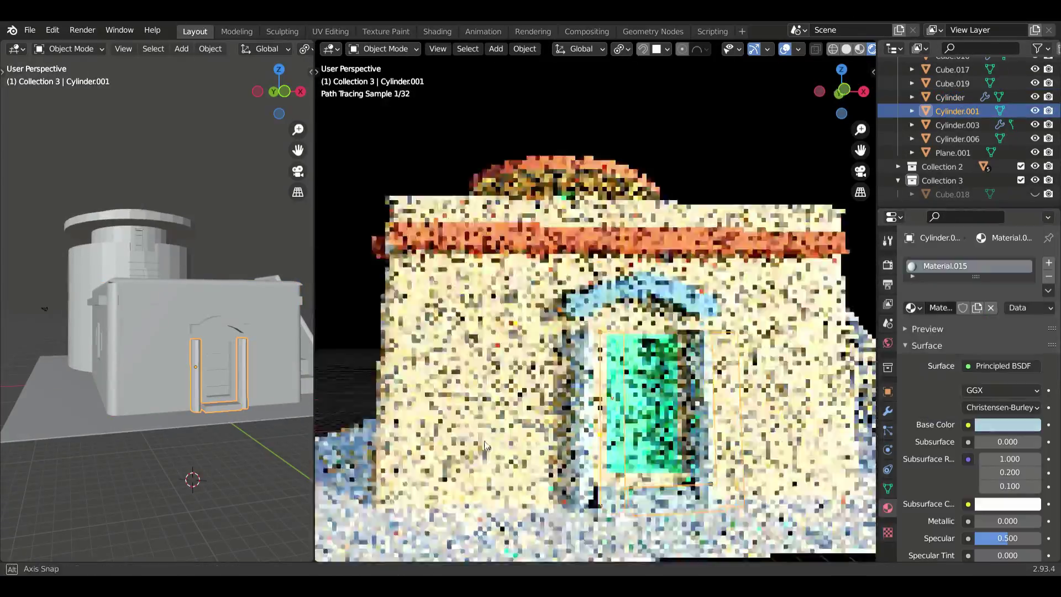
Step: Orbit up to the staircase Cube.002 and open it in Edit Mode
middle_drag(177, 386, 151, 413)
middle_drag(497, 387, 490, 420)
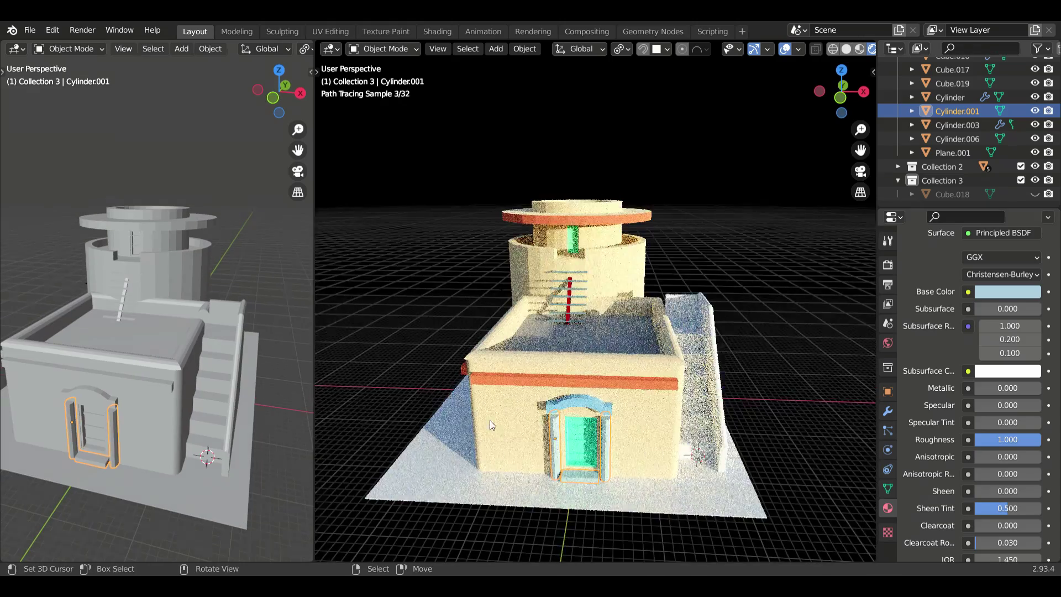
click(227, 453)
key(Tab)
middle_drag(227, 453, 227, 532)
scroll(228, 532, up, 5)
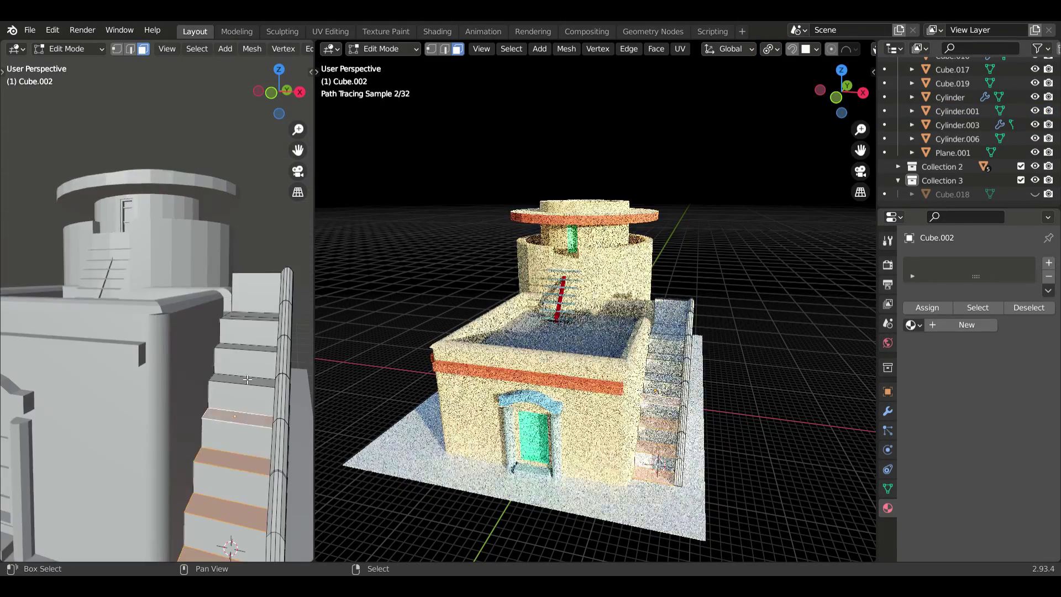
Step: Separate the selected step faces of Cube.002 into a new object
scroll(221, 484, down, 5)
mouse_move(221, 484)
middle_down()
mouse_move(273, 418)
mouse_move(274, 437)
middle_up()
key(F3)
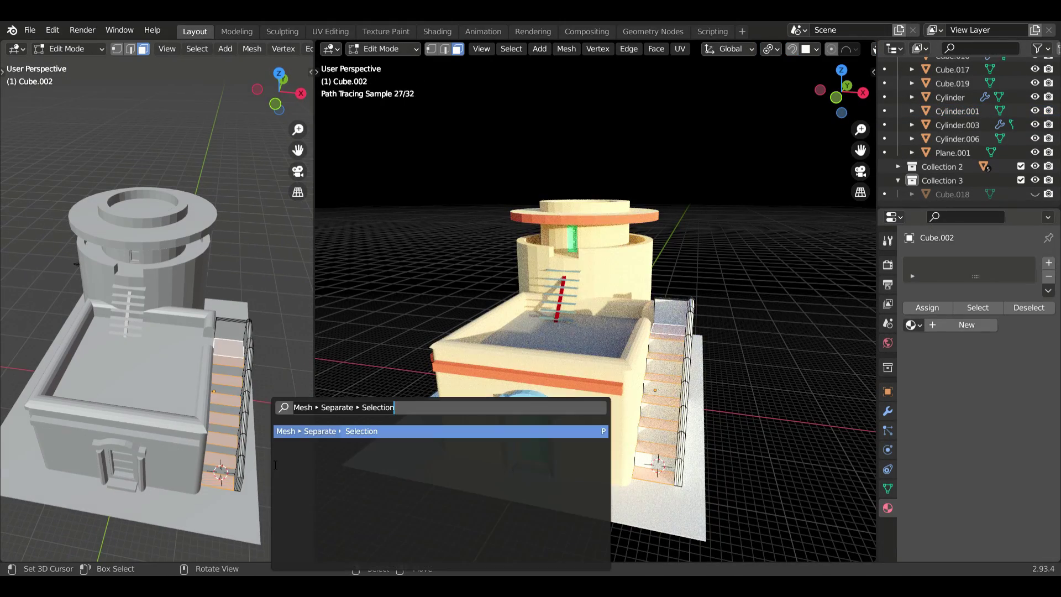
key(Return)
Step: Give the stairs a new light-grey material with Roughness 1.000
middle_drag(211, 422, 249, 387)
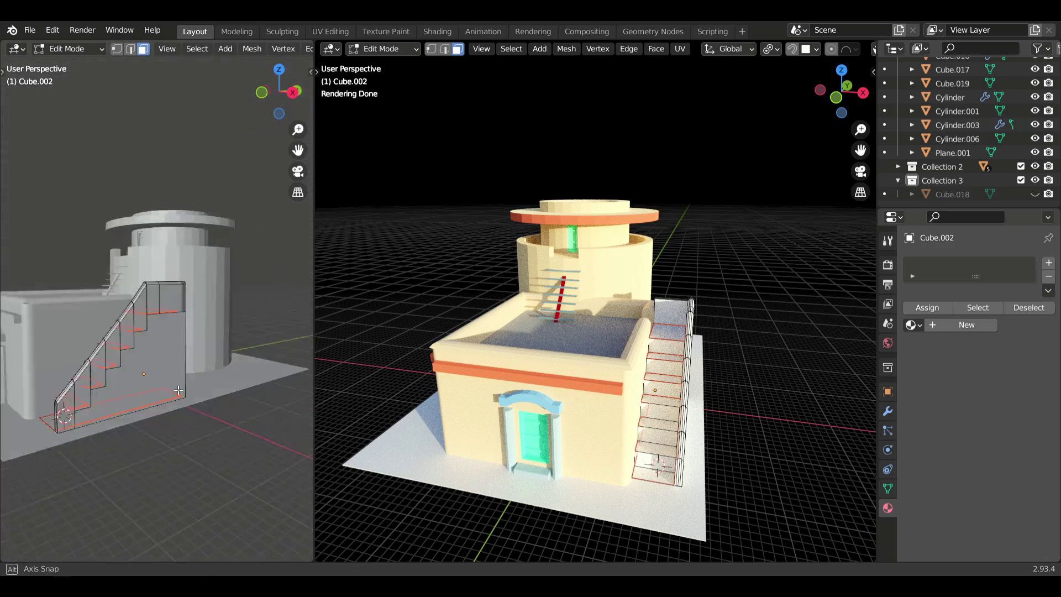
middle_drag(663, 382, 730, 383)
click(966, 325)
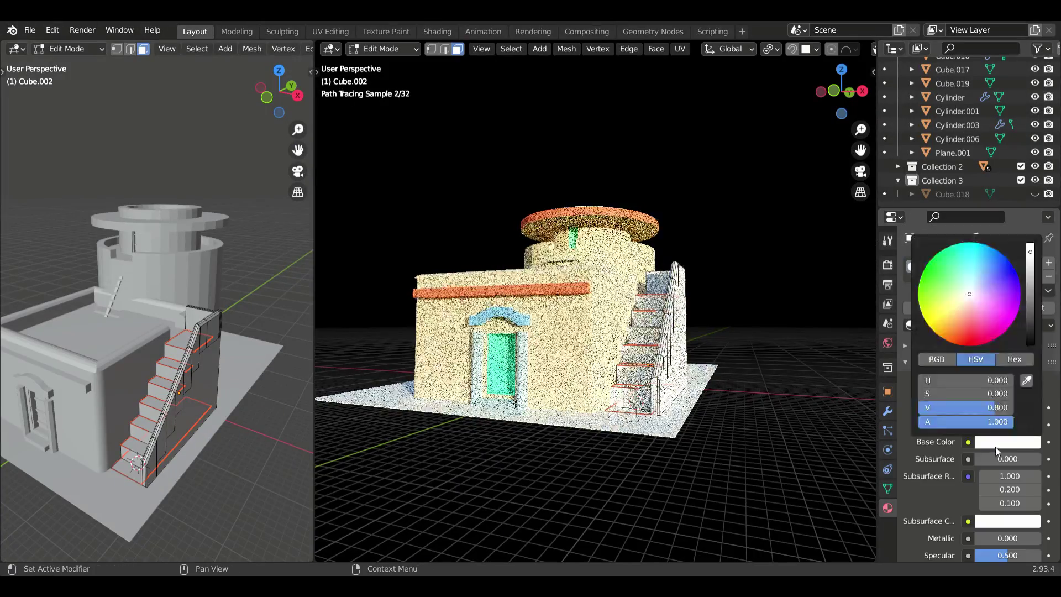
middle_drag(607, 276, 608, 386)
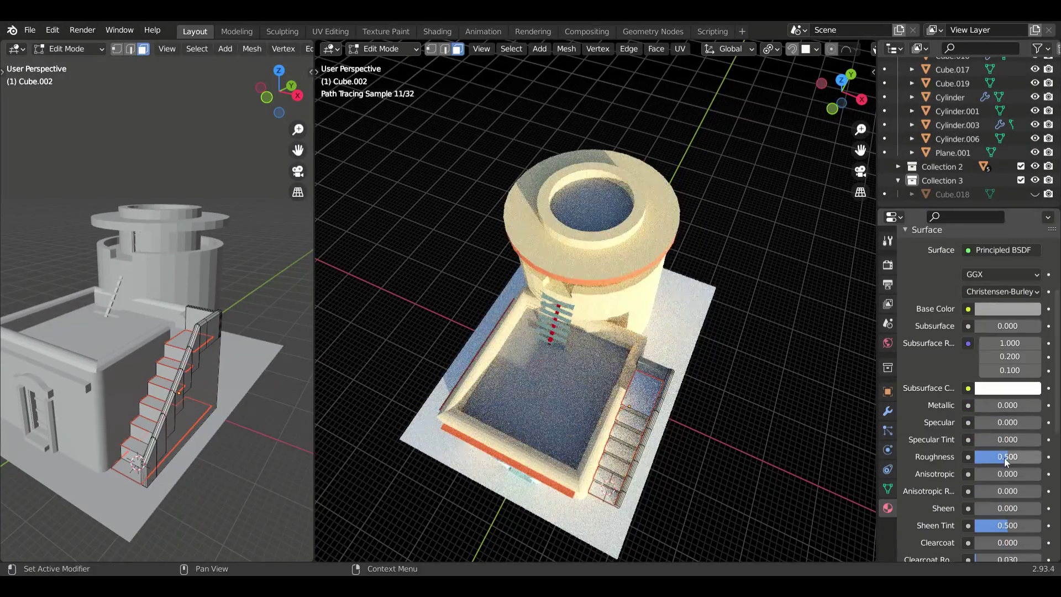
drag(1006, 462, 1039, 462)
mouse_move(718, 469)
middle_down()
mouse_move(742, 386)
mouse_move(663, 470)
mouse_move(591, 490)
mouse_move(539, 459)
mouse_move(576, 357)
mouse_move(502, 392)
middle_up()
Step: Leave Edit Mode and maximize the rendered view of the finished house
key(Tab)
key(ctrl+space)
scroll(578, 336, down, 4)
scroll(502, 391, up, 2)
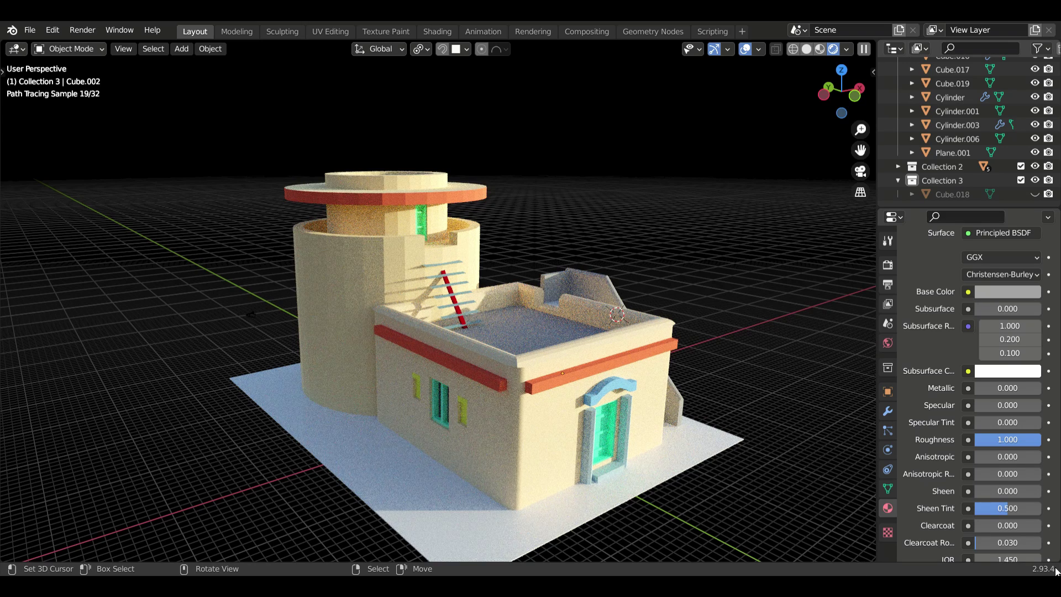